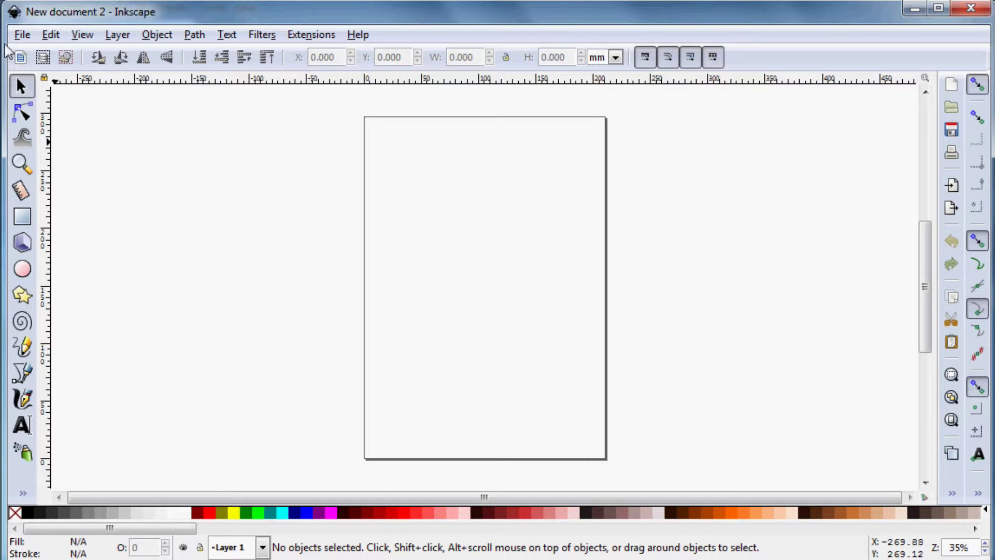
- Open Bee.ai from the recent files list, keeping Internal import in the PDF Import Settings
left_click(21, 35)
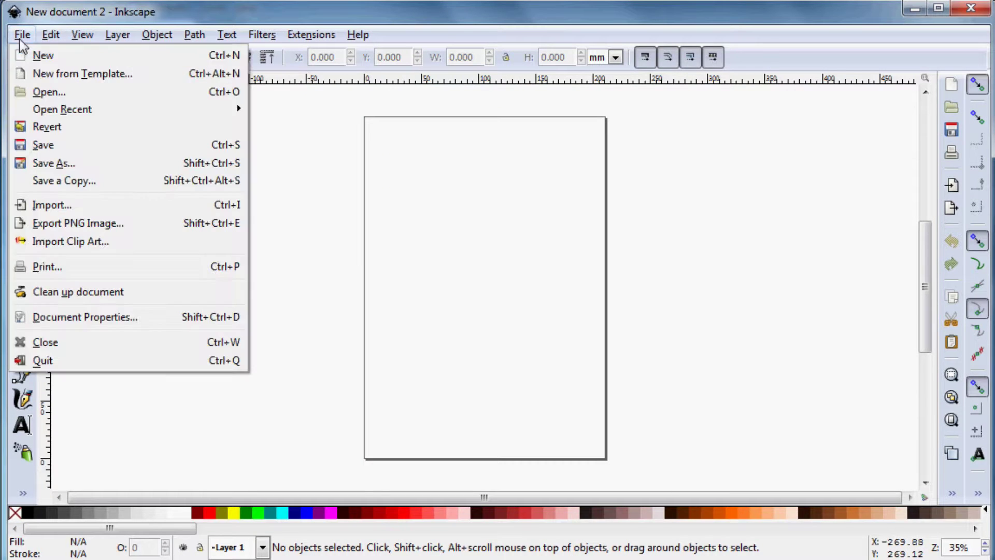
mouse_move(72, 110)
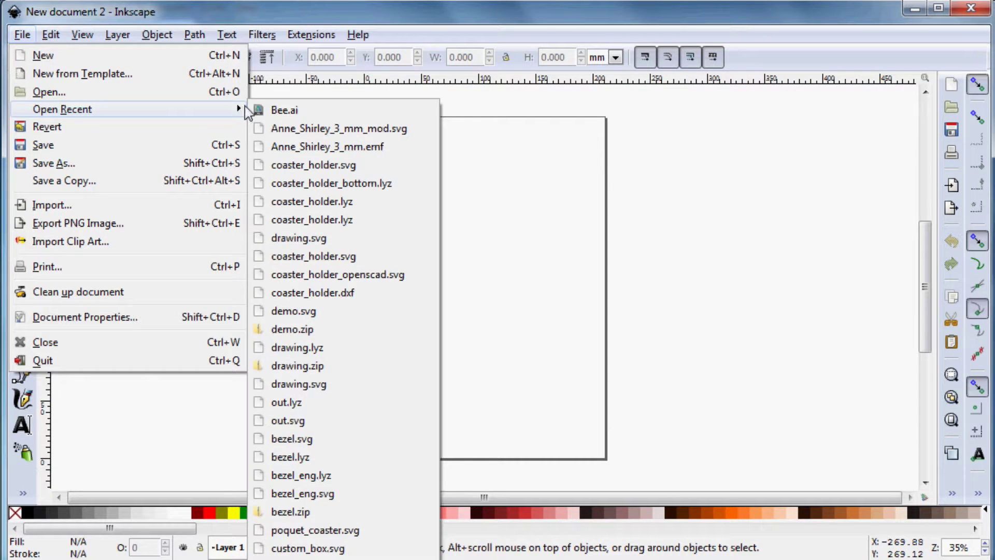
left_click(280, 111)
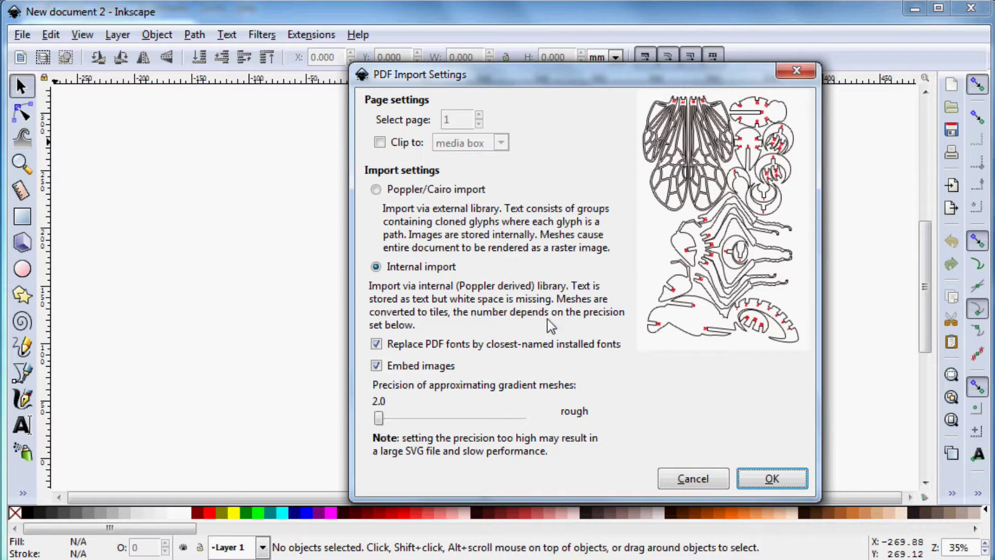
left_click_drag(494, 83, 433, 70)
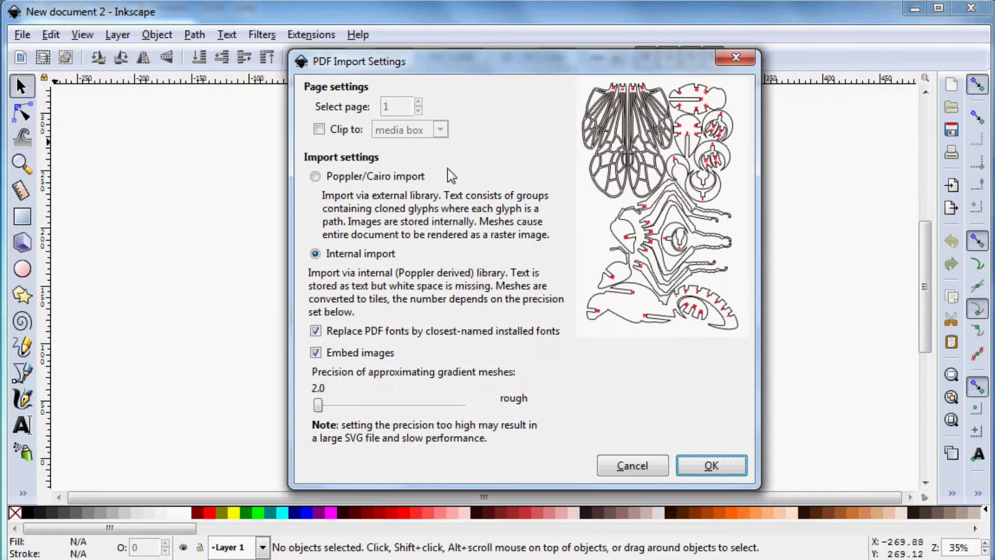
left_click(705, 458)
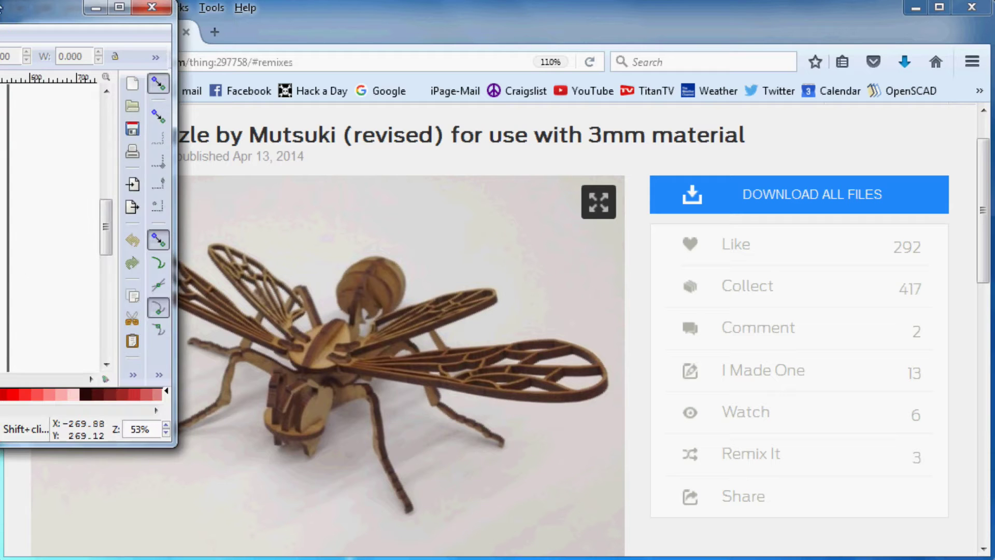
- Resize and maximize the Bee.ai window, then zoom in to inspect the numbered puzzle pieces
left_click_drag(2, 6, 208, 57)
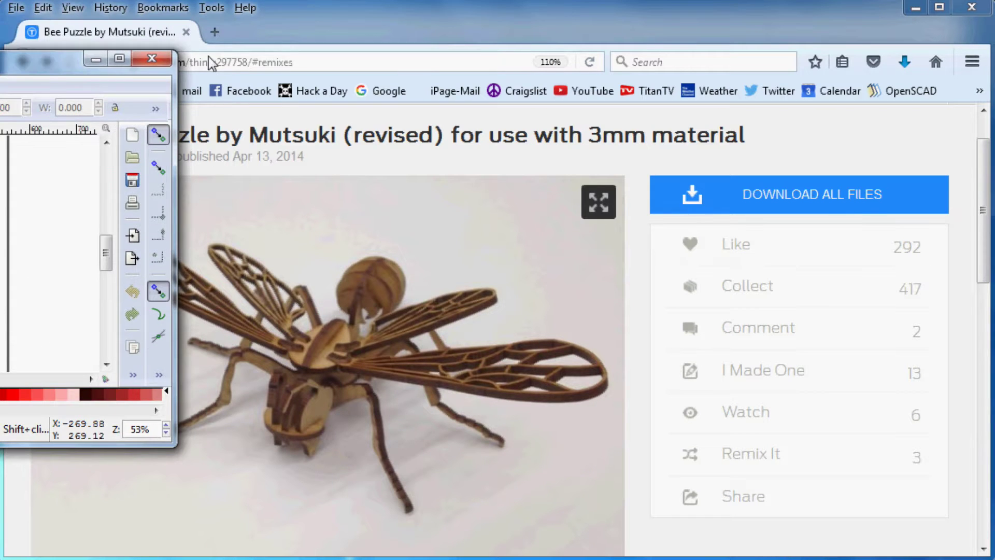
left_click_drag(60, 63, 447, 20)
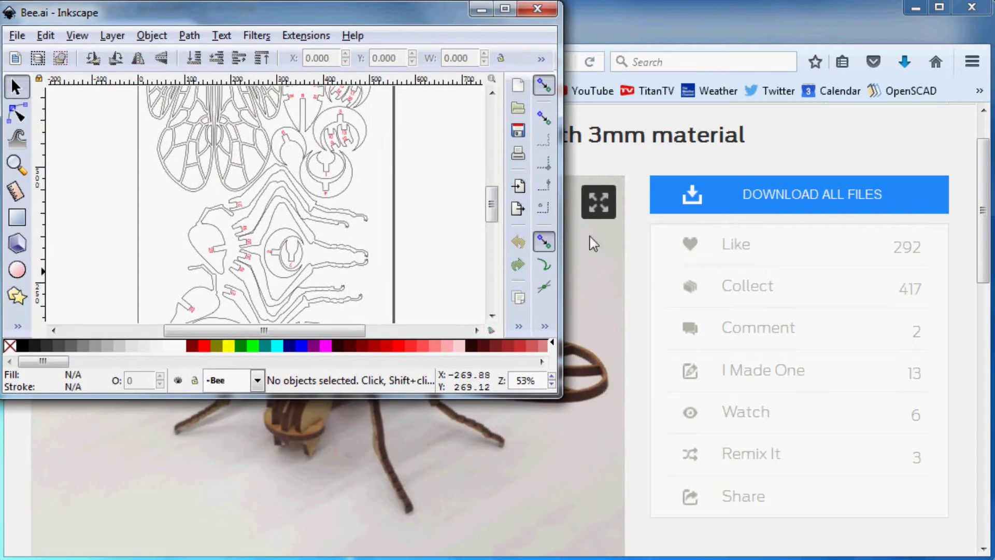
left_click_drag(562, 400, 792, 505)
double_click(415, 12)
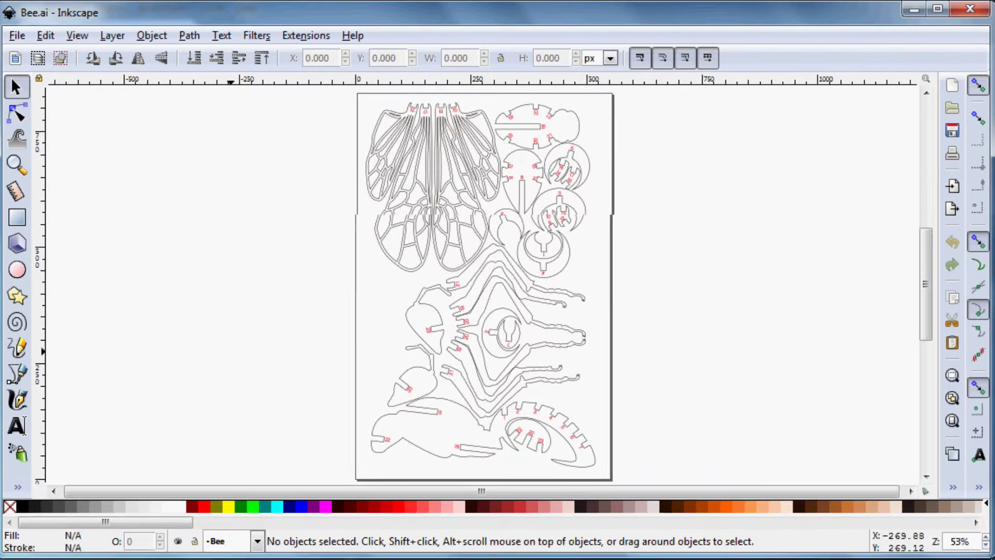
scroll(446, 207, "up", 5)
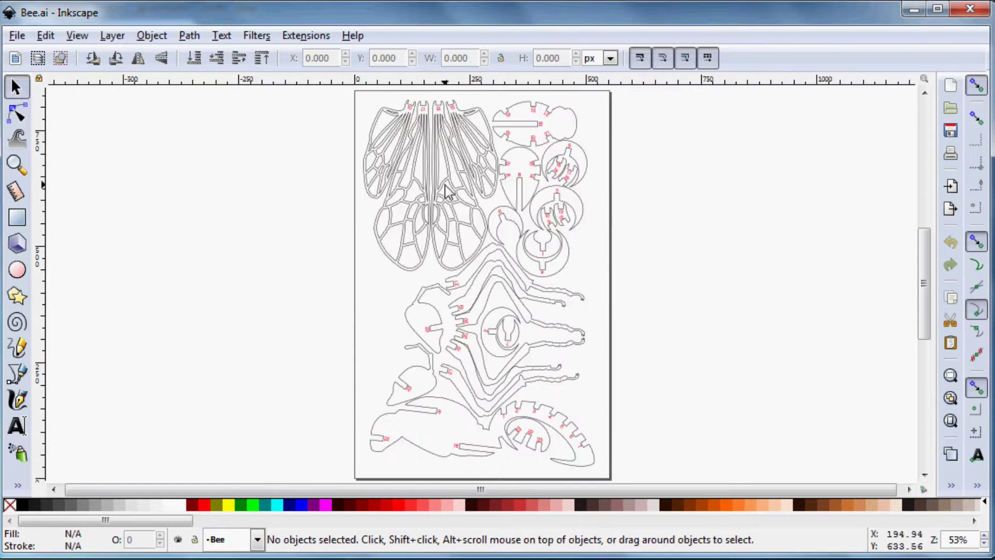
scroll(451, 213, "up", 10)
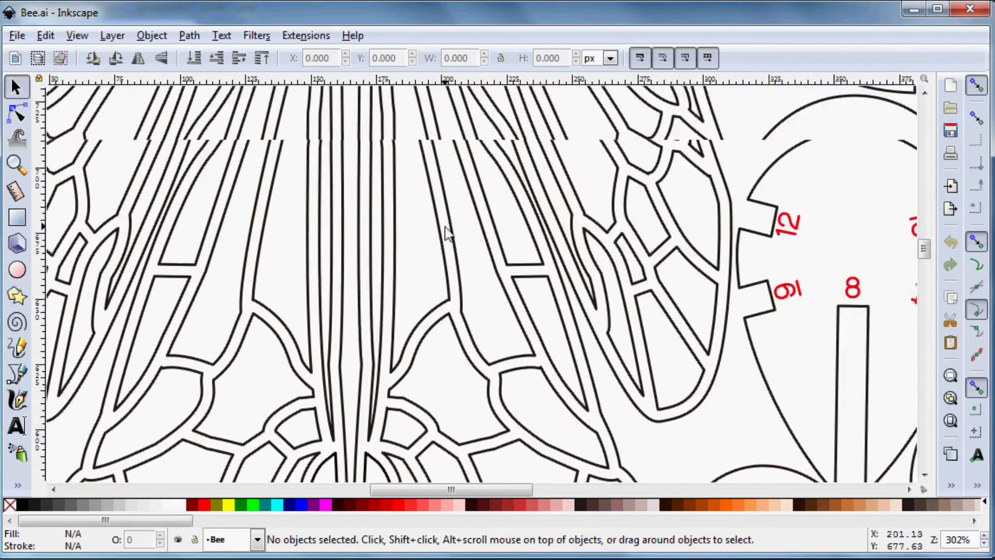
scroll(418, 259, "down", 3)
scroll(425, 270, "down", 2)
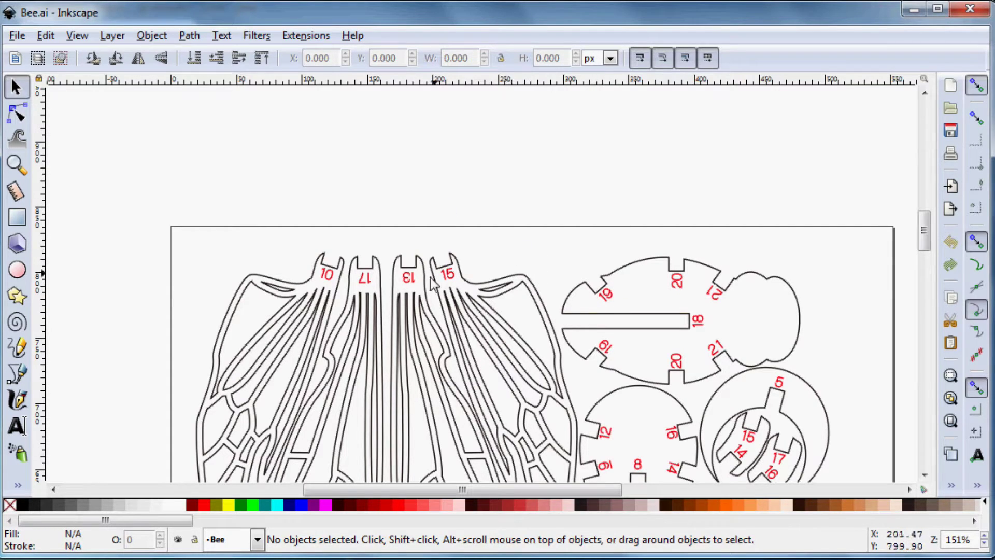
scroll(409, 280, "up", 2, "ctrl")
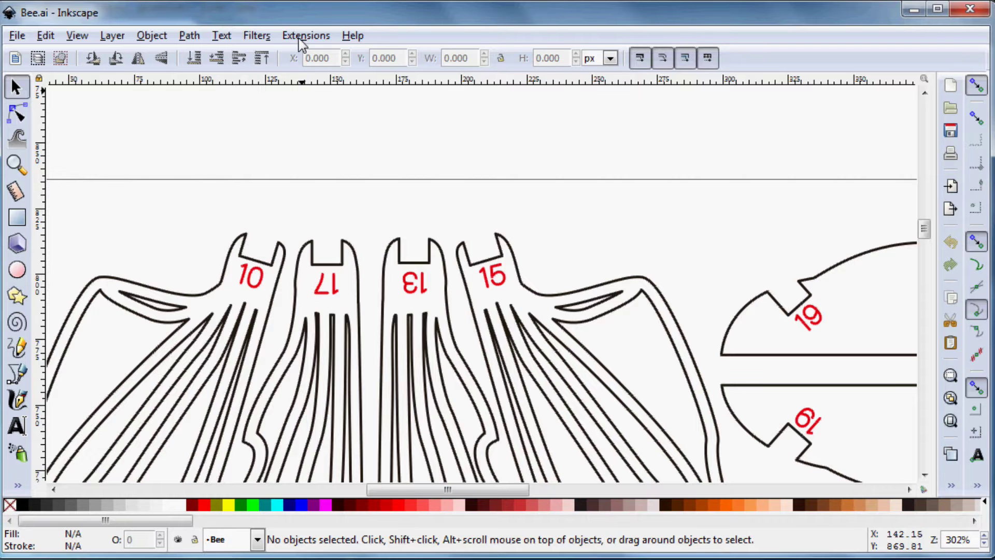
- Bring up Extensions > Color > Replace color, showing 000000 for both colours, then close it
left_click(305, 36)
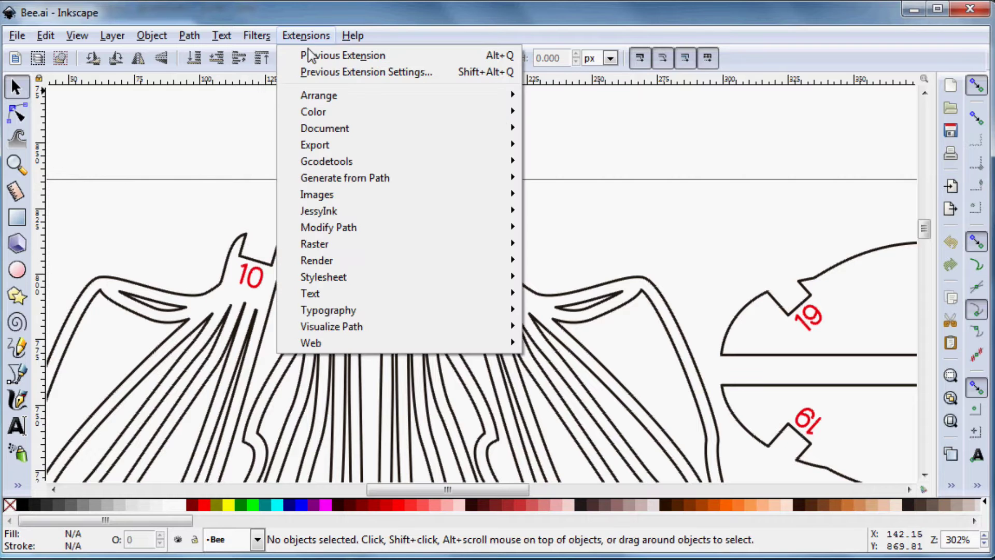
mouse_move(355, 314)
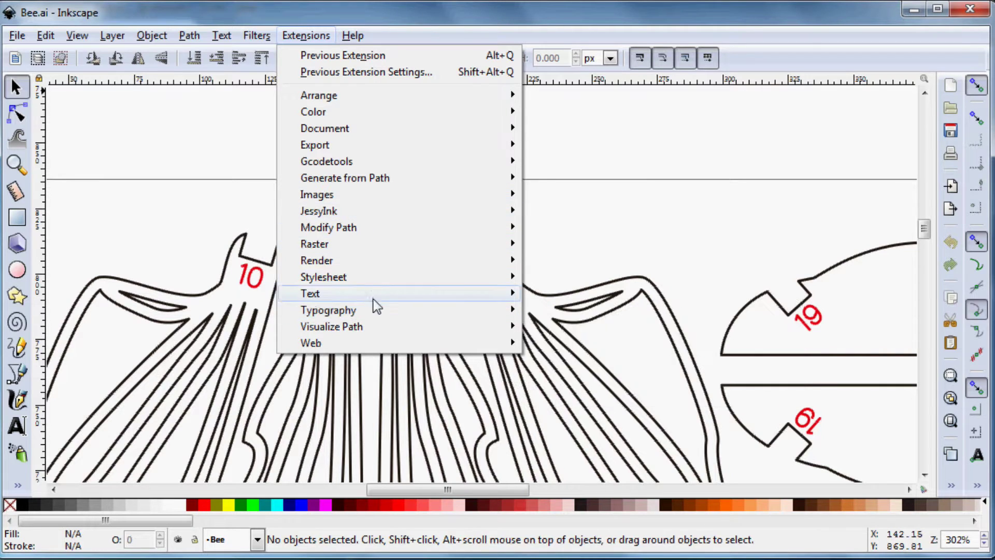
mouse_move(340, 111)
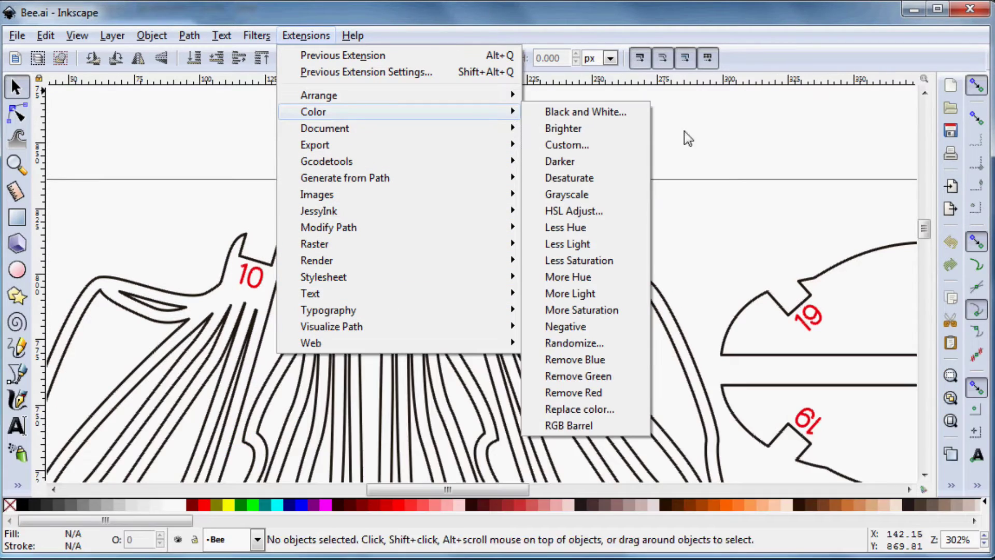
left_click(579, 412)
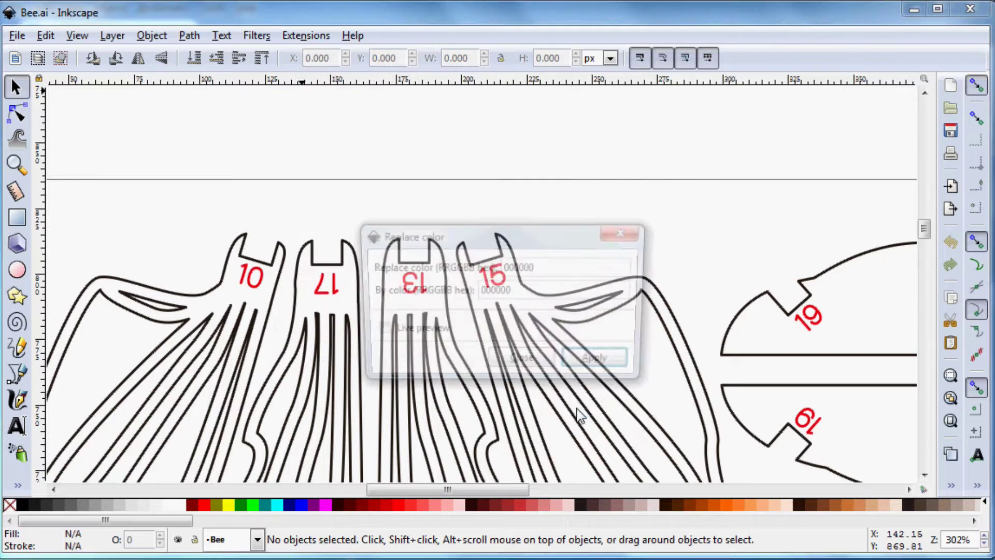
left_click_drag(491, 231, 248, 313)
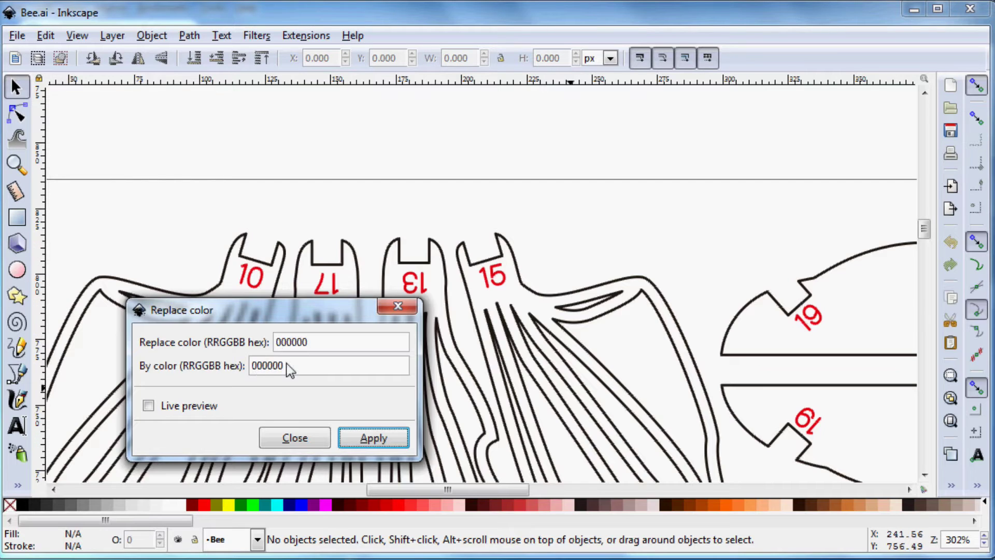
left_click(309, 440)
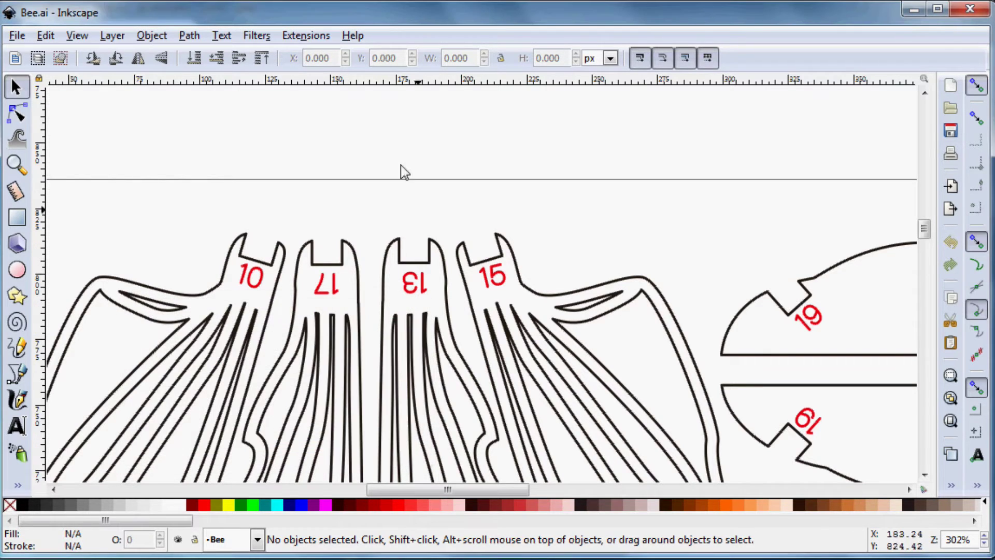
- Select the bee artwork group and ungroup it once
left_click(341, 283)
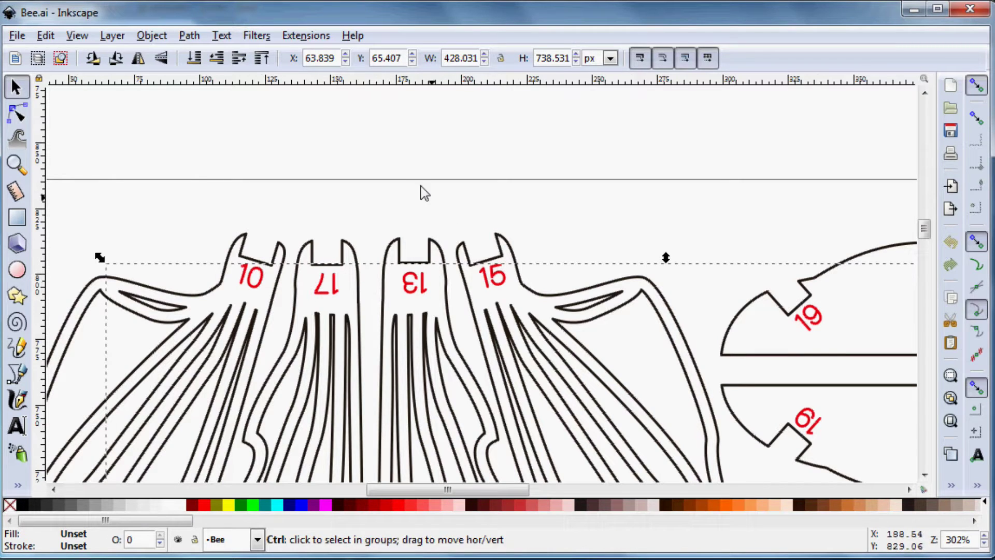
scroll(409, 181, "down", 4)
scroll(433, 204, "up", 1)
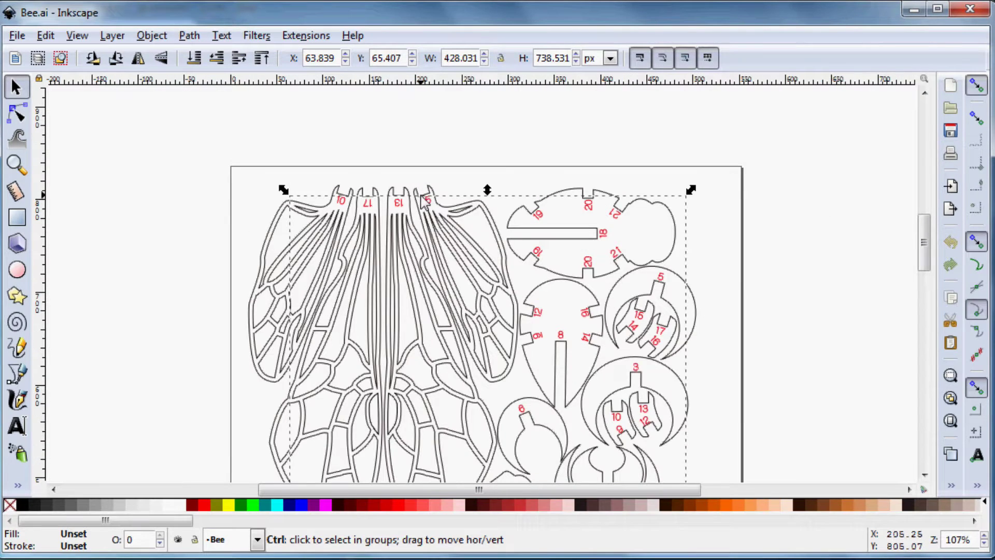
left_click(359, 176)
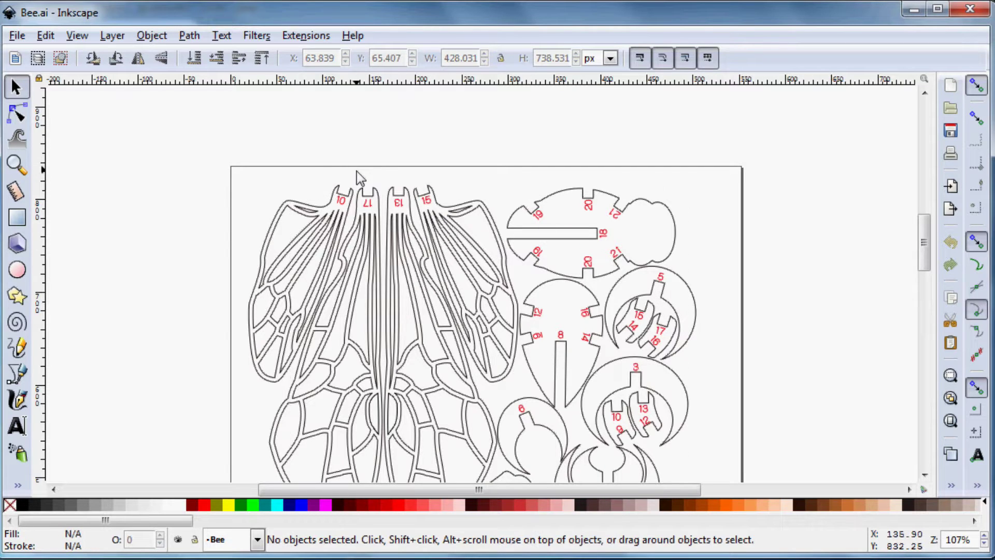
left_click(332, 218)
left_click(44, 35)
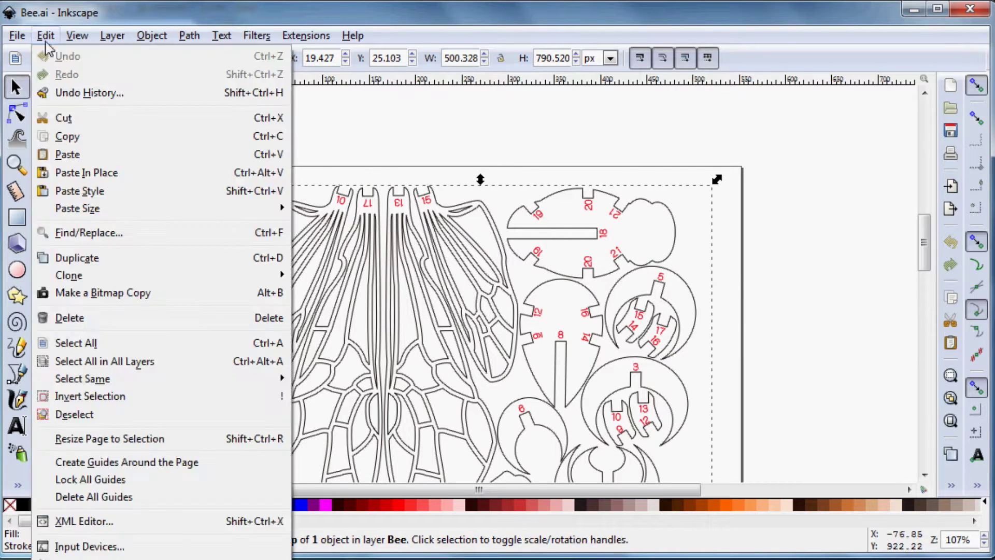
mouse_move(152, 35)
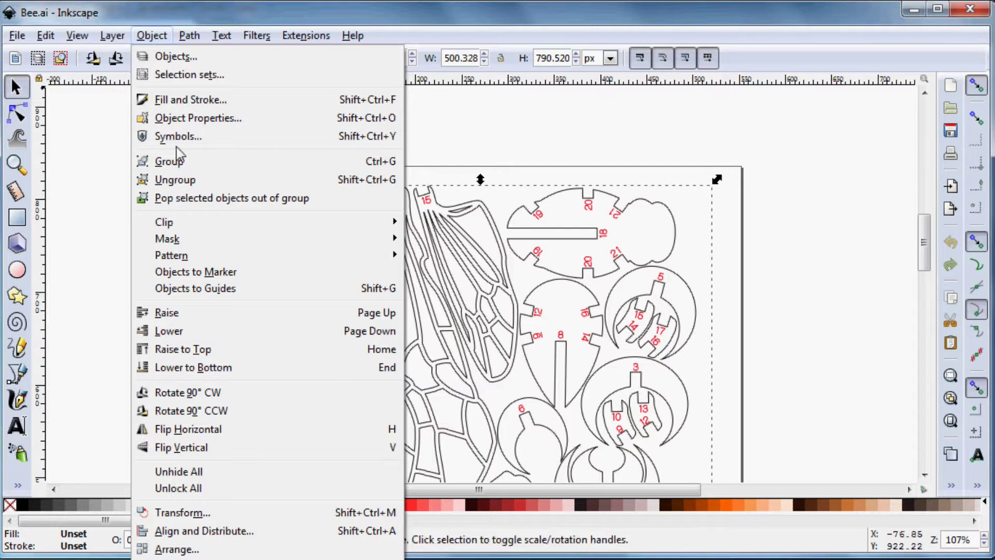
left_click(175, 180)
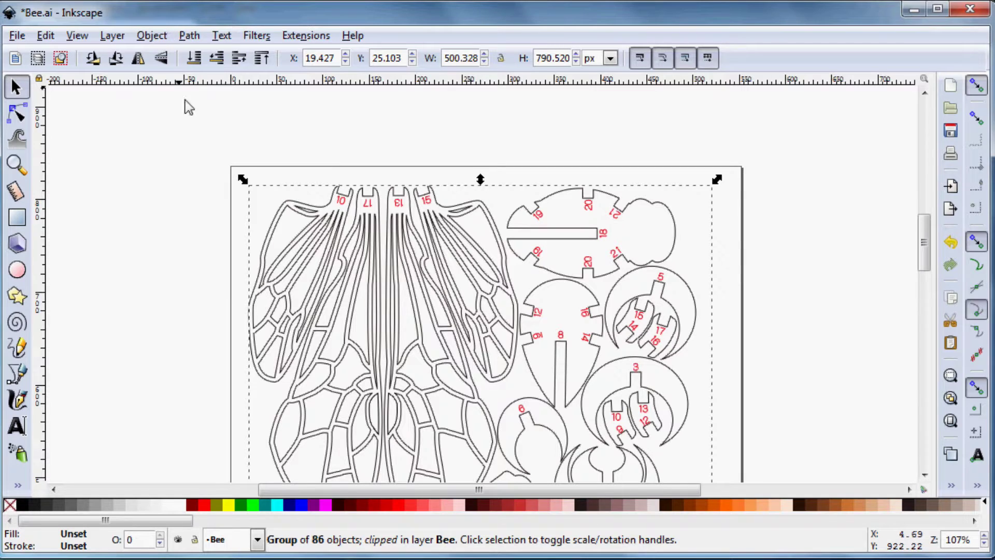
- Rubber-band select all the bee pieces and ungroup the selection twice
left_click(257, 163)
scroll(319, 203, "down", 3)
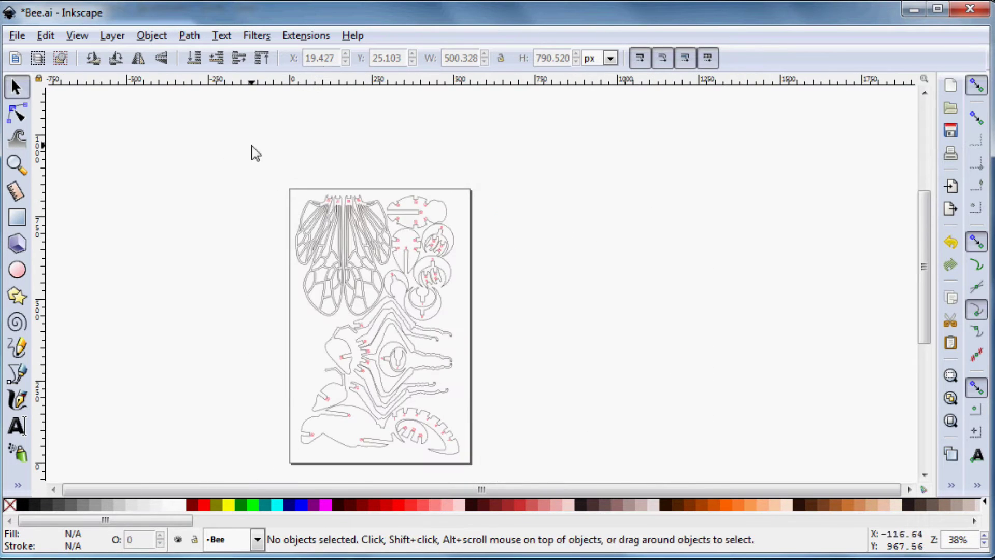
left_click_drag(251, 146, 538, 496)
left_click(152, 36)
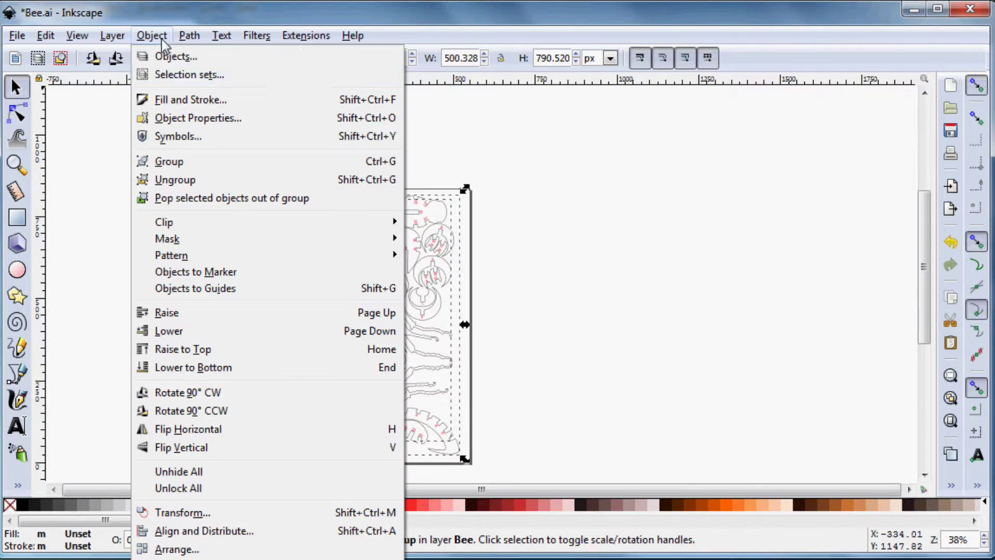
left_click(192, 180)
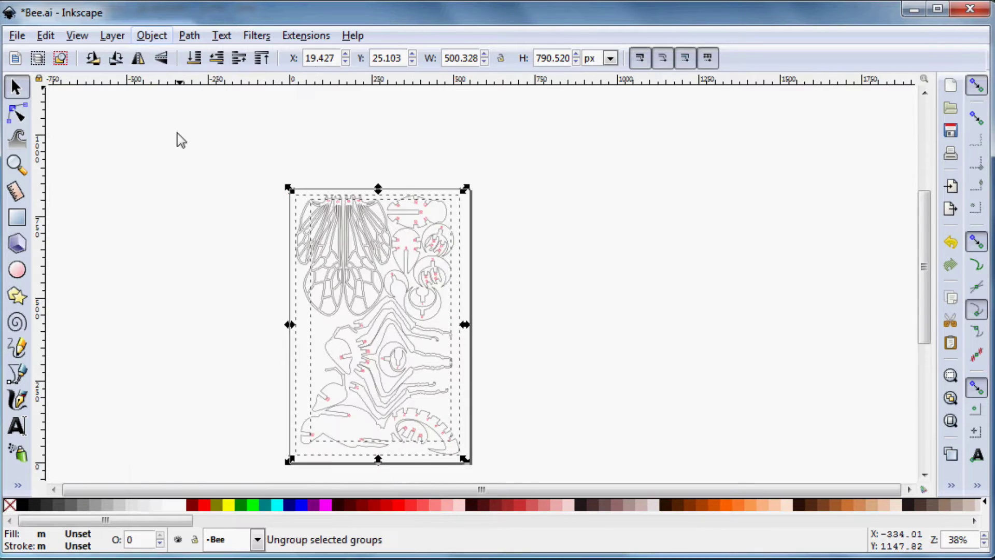
left_click(151, 36)
left_click(478, 227)
scroll(363, 232, "up", 5)
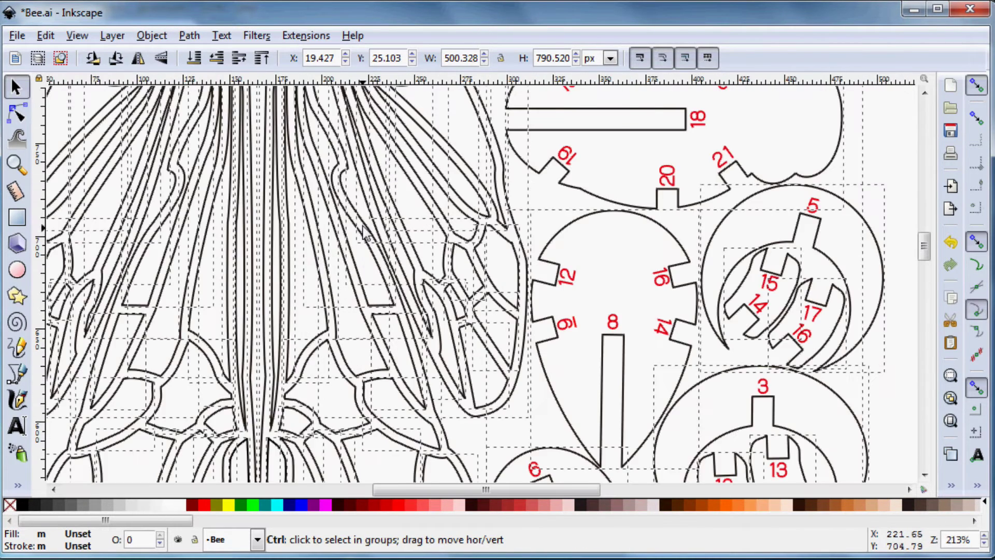
scroll(365, 232, "down", 2)
- Reselect all pieces and ungroup the remaining nested groups twice more
left_click(748, 232)
scroll(485, 137, "up", 1)
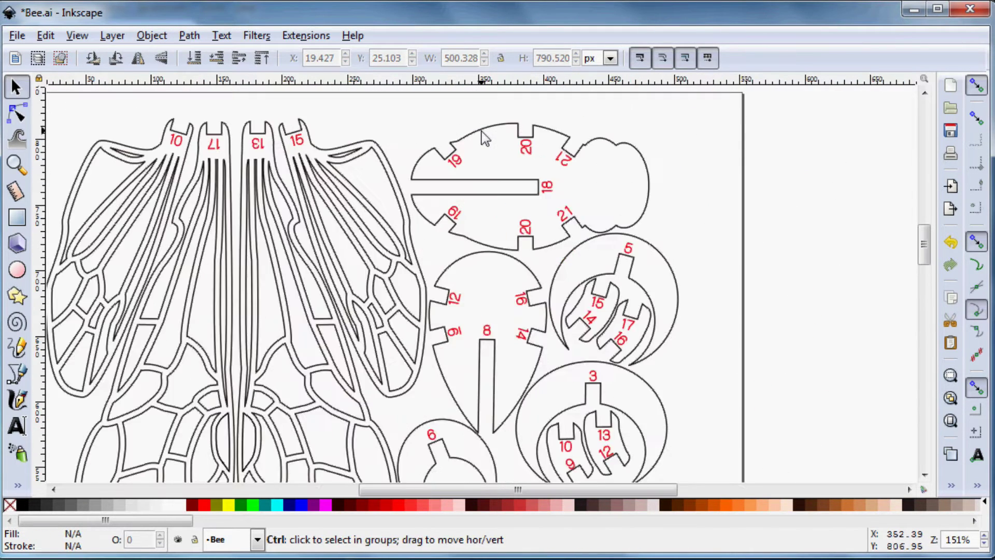
scroll(485, 137, "up", 2)
left_click(491, 204)
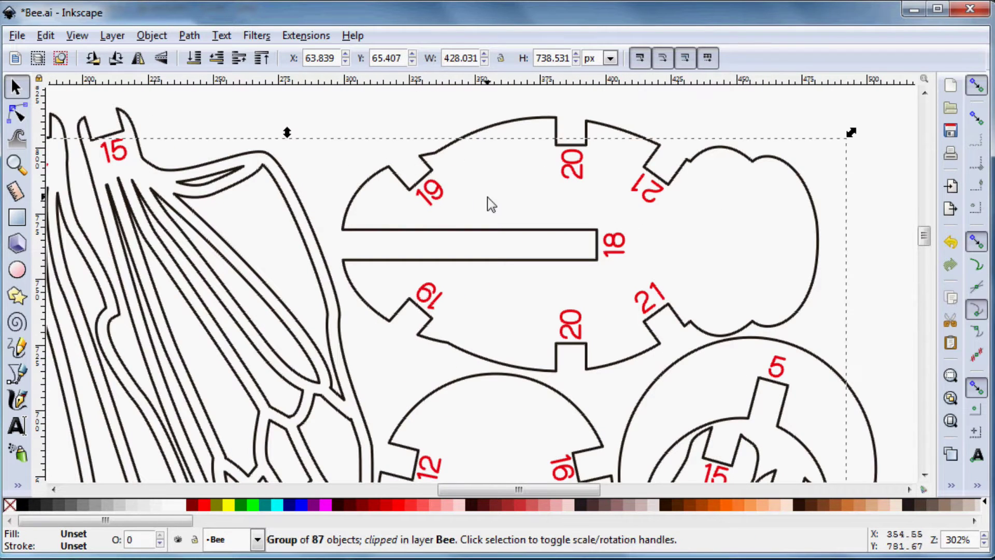
left_click(151, 36)
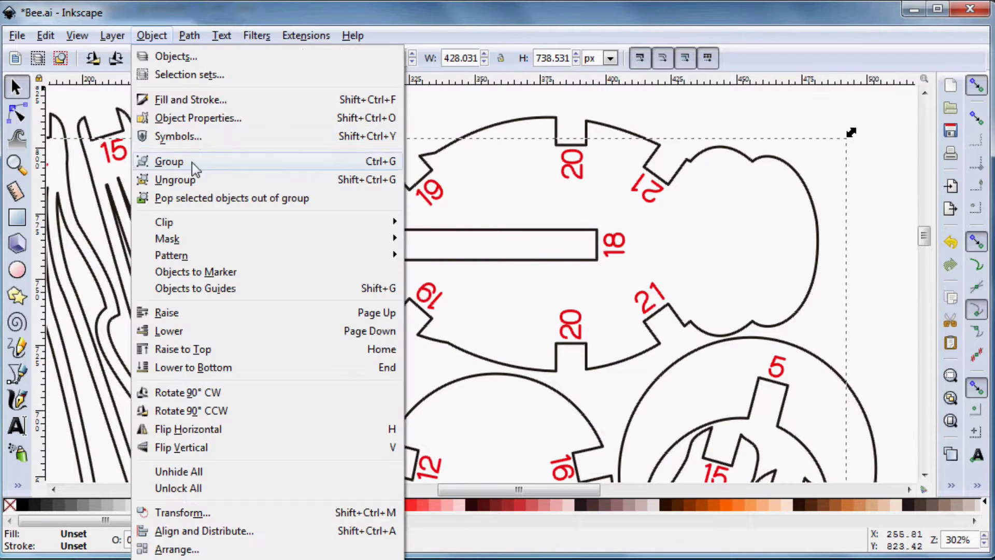
left_click(196, 180)
left_click(150, 35)
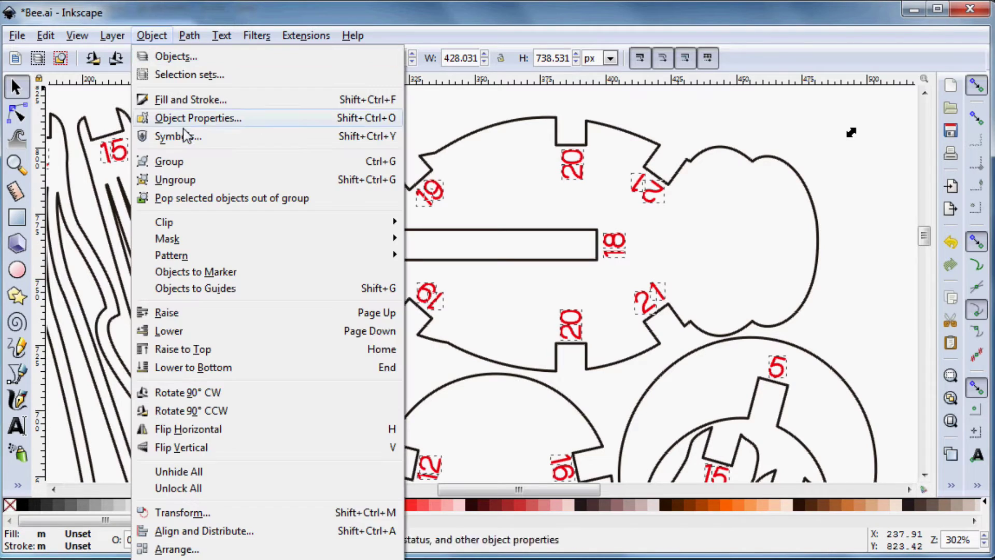
left_click(189, 180)
left_click(375, 141)
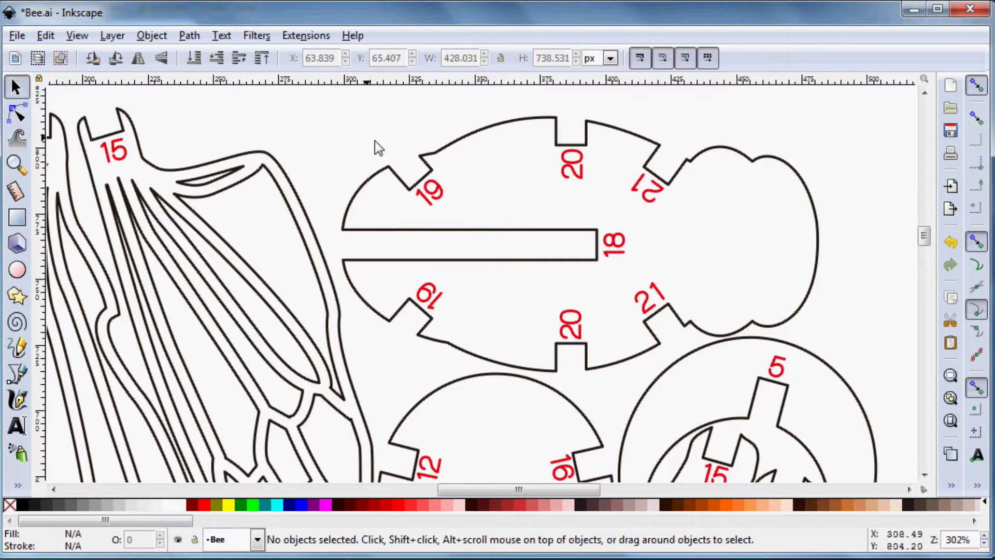
- Select the red 19 label on its own
left_click(434, 191)
left_click(449, 149)
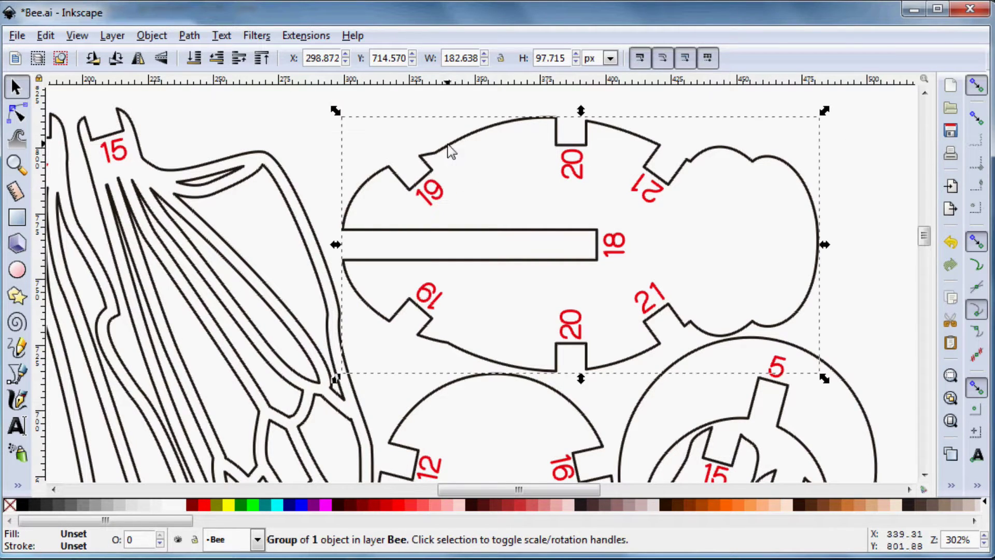
left_click(363, 137)
left_click(435, 190)
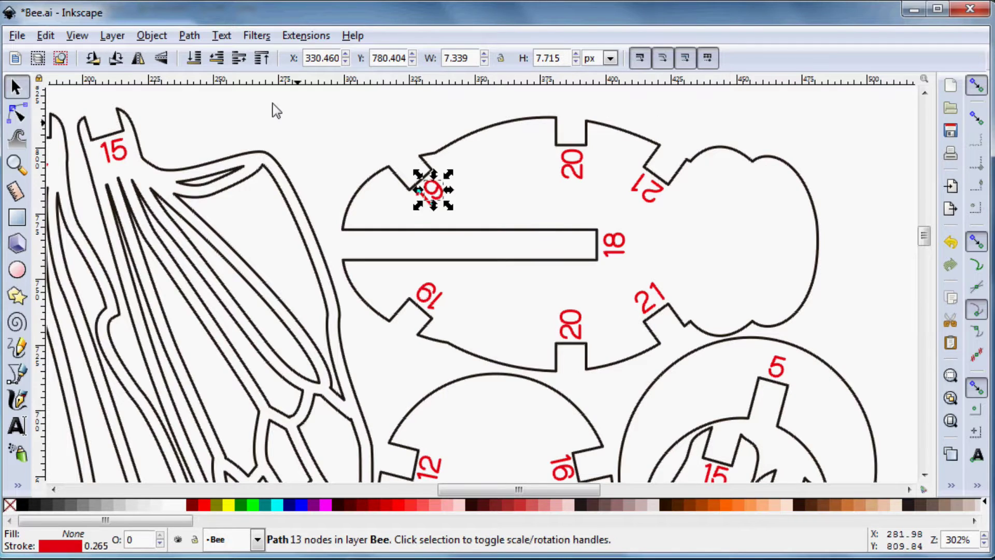
- Check the 19 label's stroke paint in Fill and Stroke, reading RGBA e60012ff
left_click(201, 35)
mouse_move(209, 39)
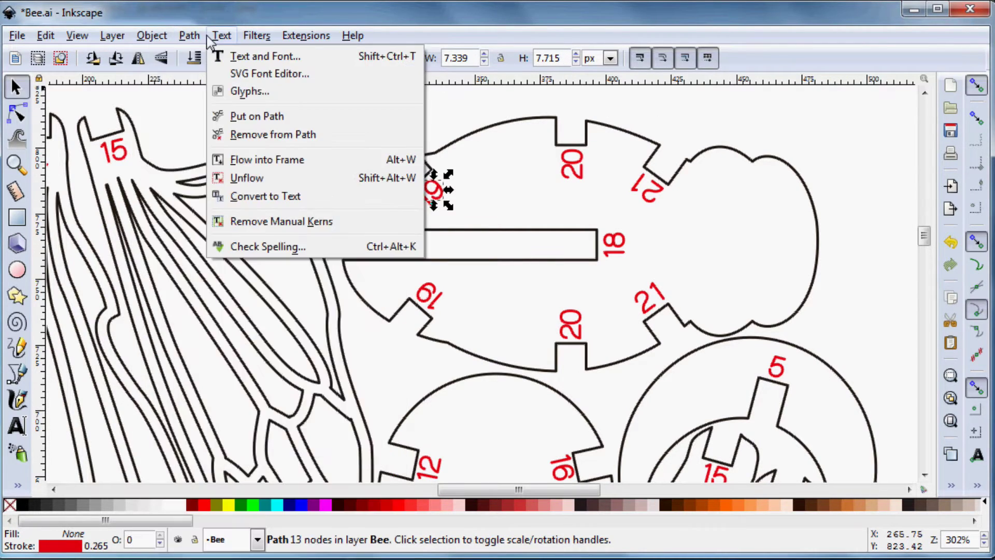
mouse_move(167, 43)
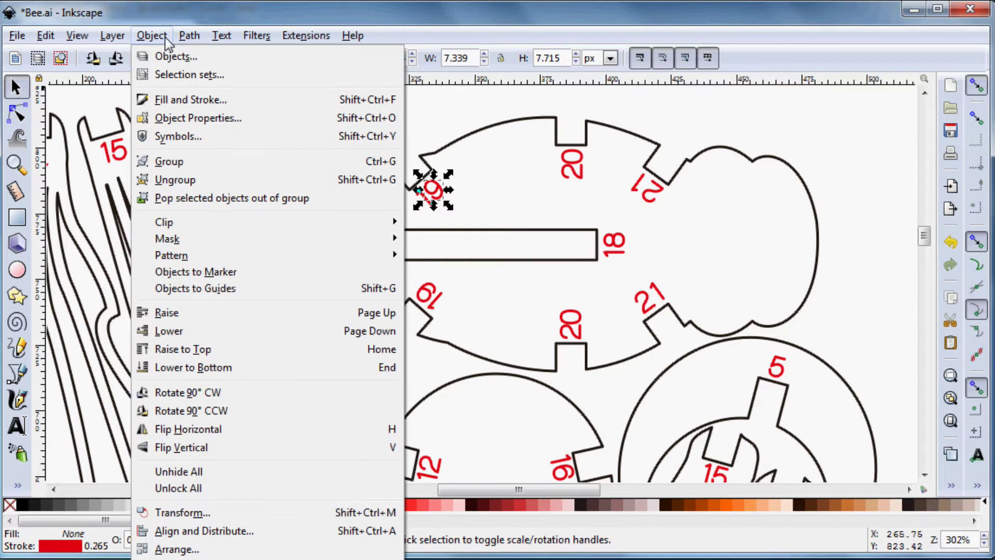
left_click(179, 100)
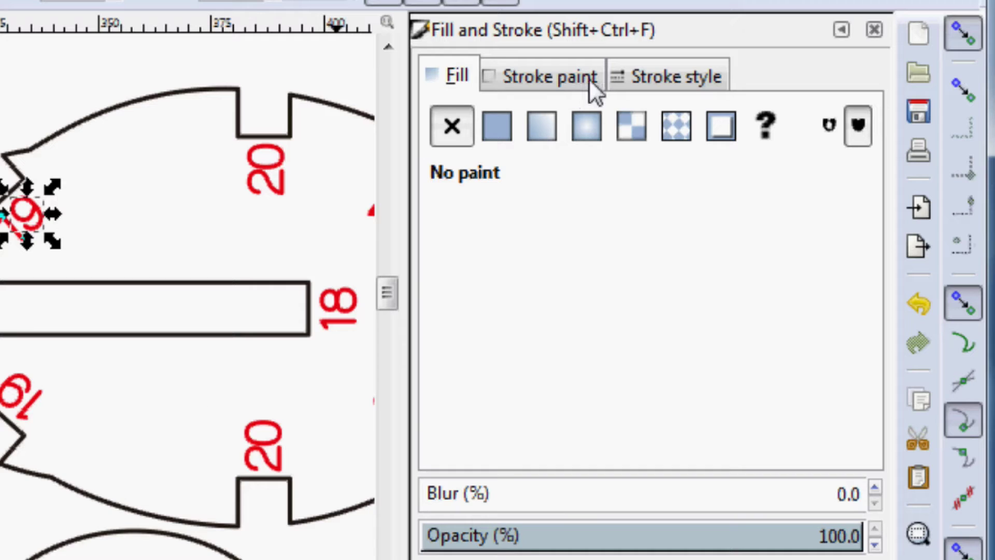
left_click(737, 112)
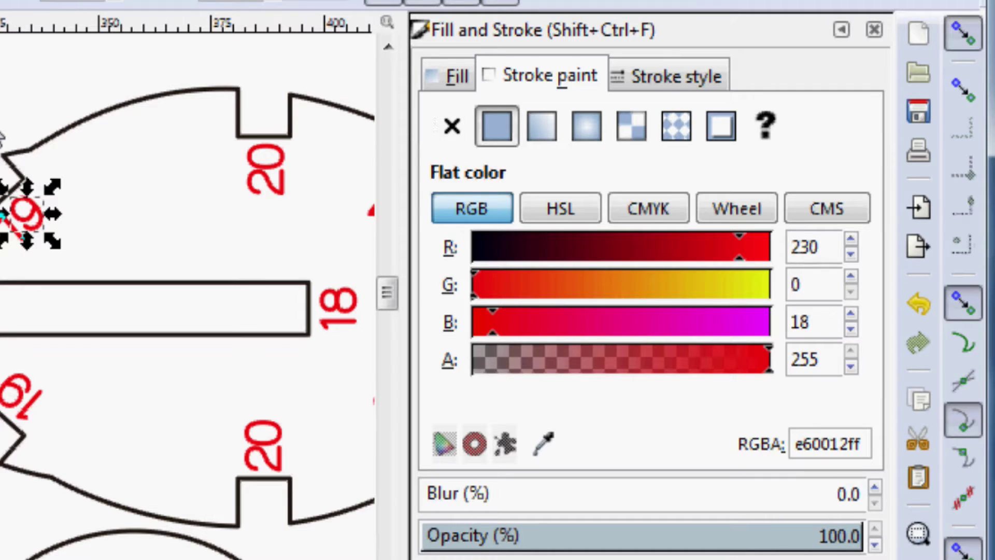
left_click(28, 176)
left_click(41, 212)
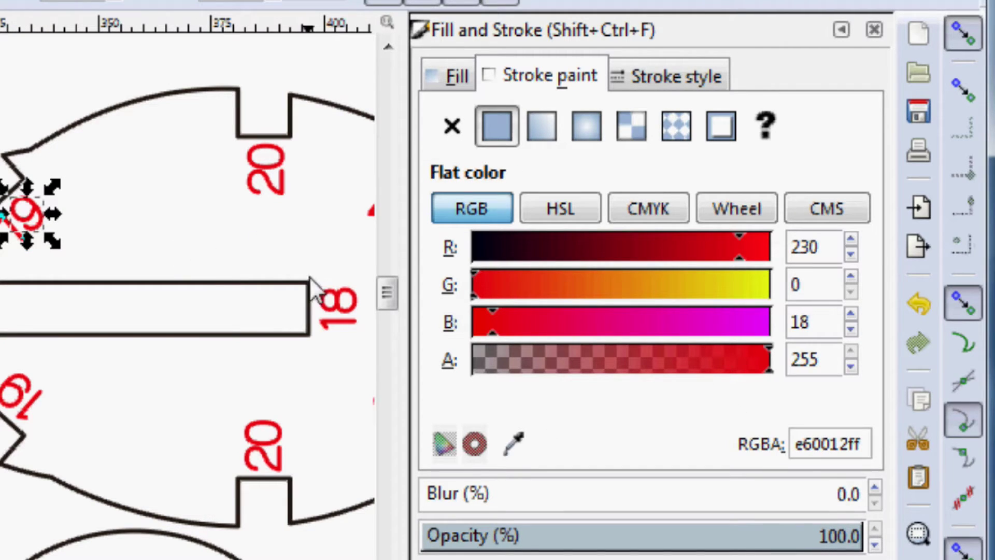
left_click_drag(860, 446, 762, 445)
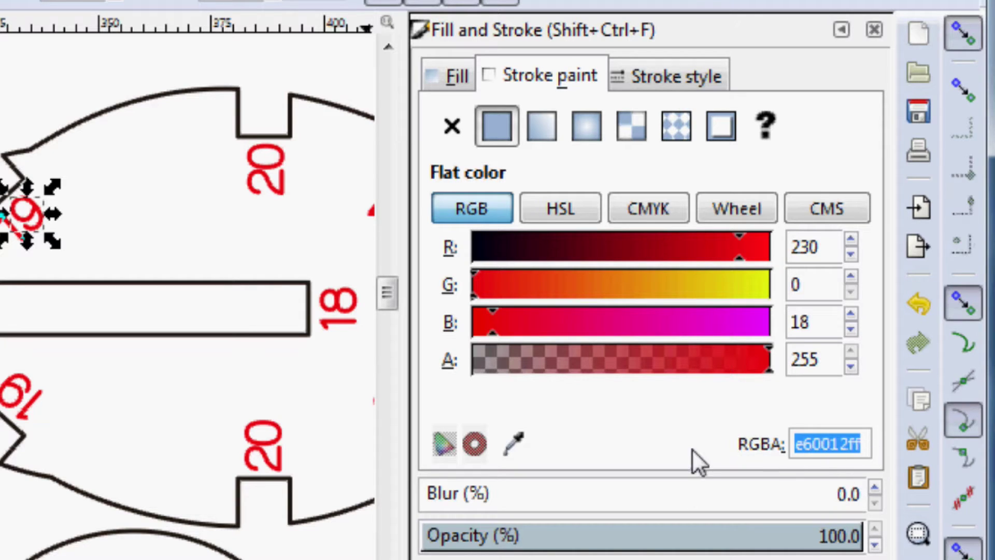
left_click(89, 272)
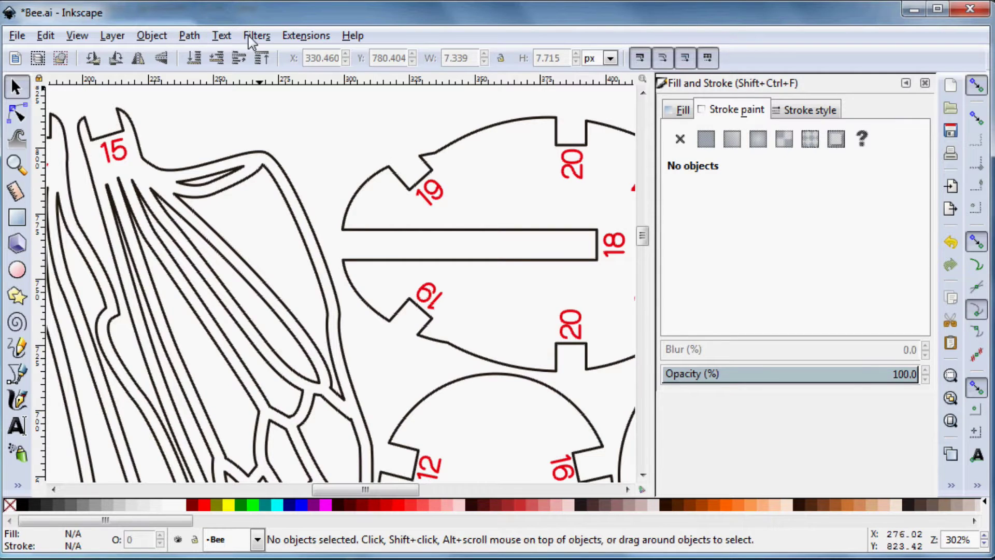
- In Replace color, set the colour to replace to e60012
left_click(304, 39)
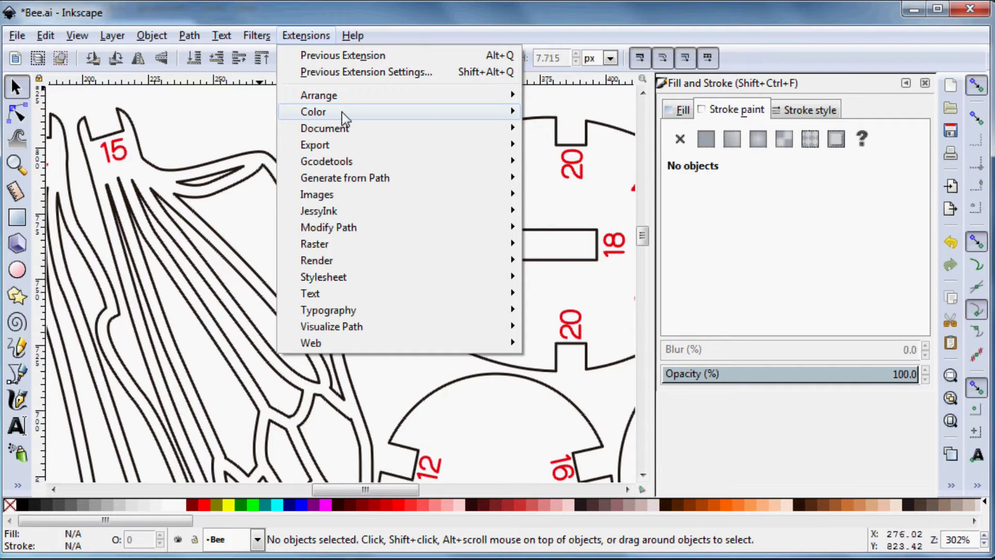
mouse_move(344, 118)
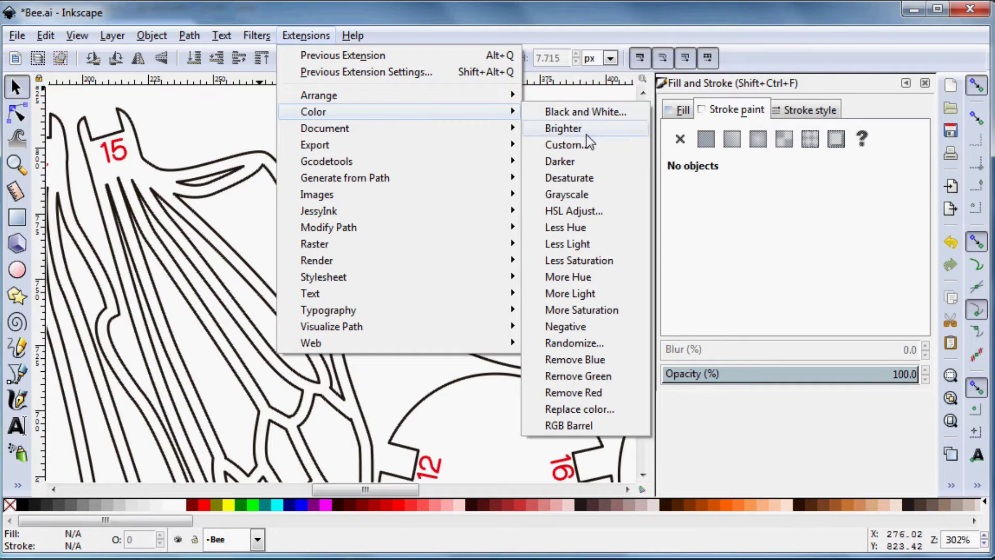
left_click(585, 415)
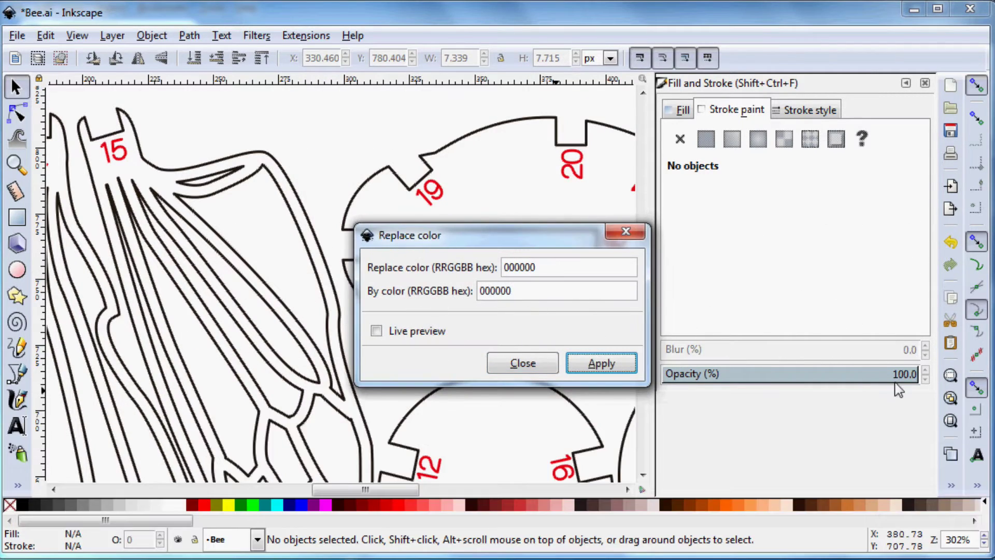
double_click(520, 266)
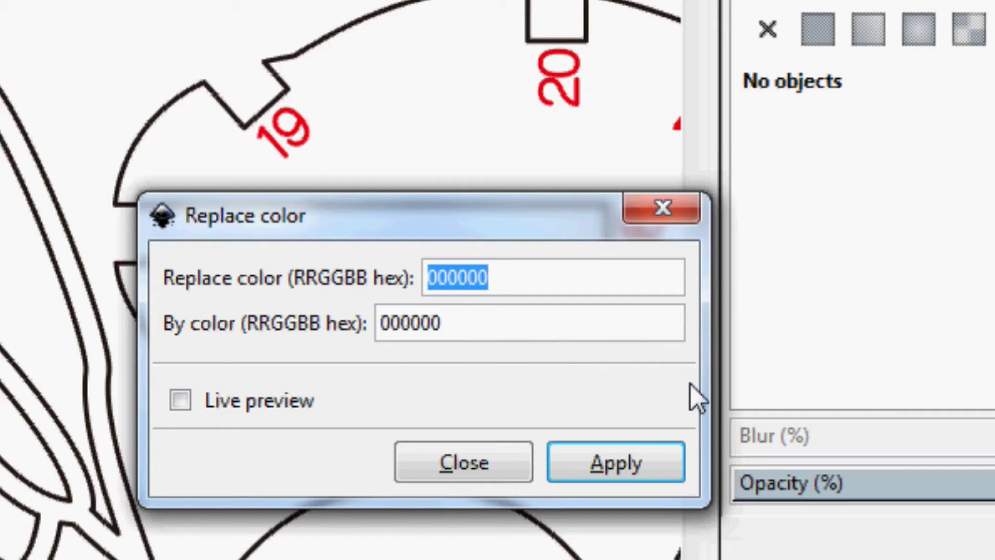
type("e60012")
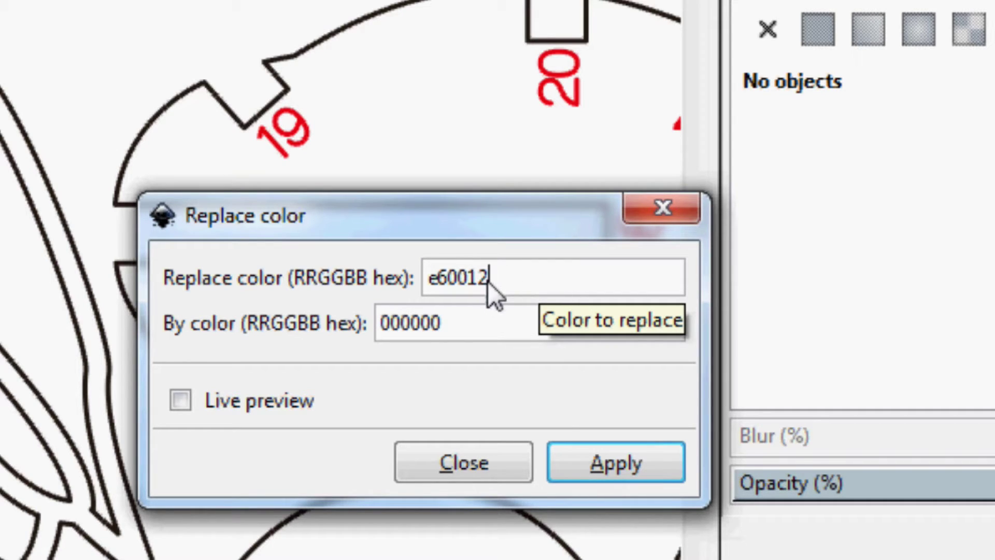
- Set the new colour to 0000ff, enable Live preview and apply the replacement
left_click(468, 326)
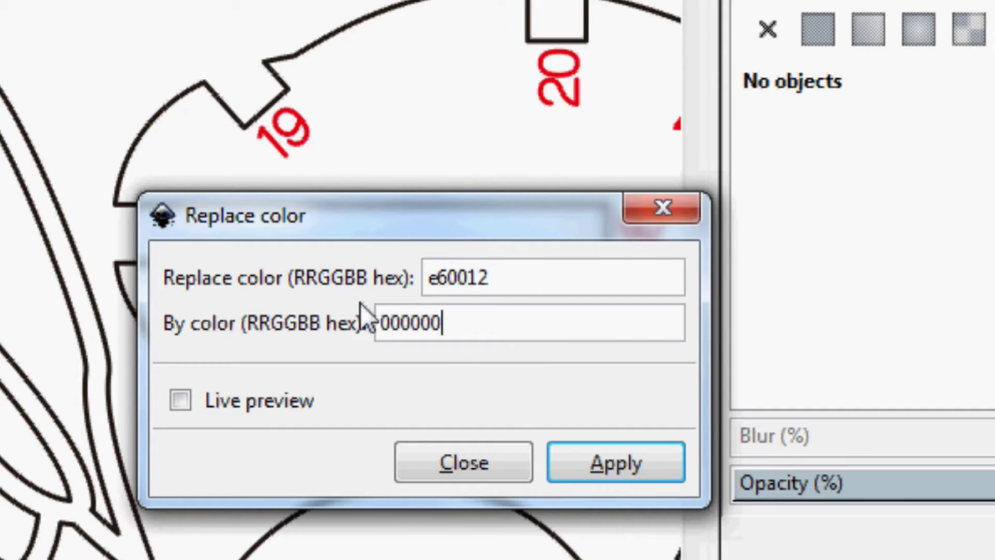
key("Left")
key("Left")
key("Left")
key("Left")
key("Left")
key("Right")
key("Right")
key("Right")
key("Left")
key("Left")
key("Left")
key("Left")
key("Right")
key("Right")
key("Right")
key("Right")
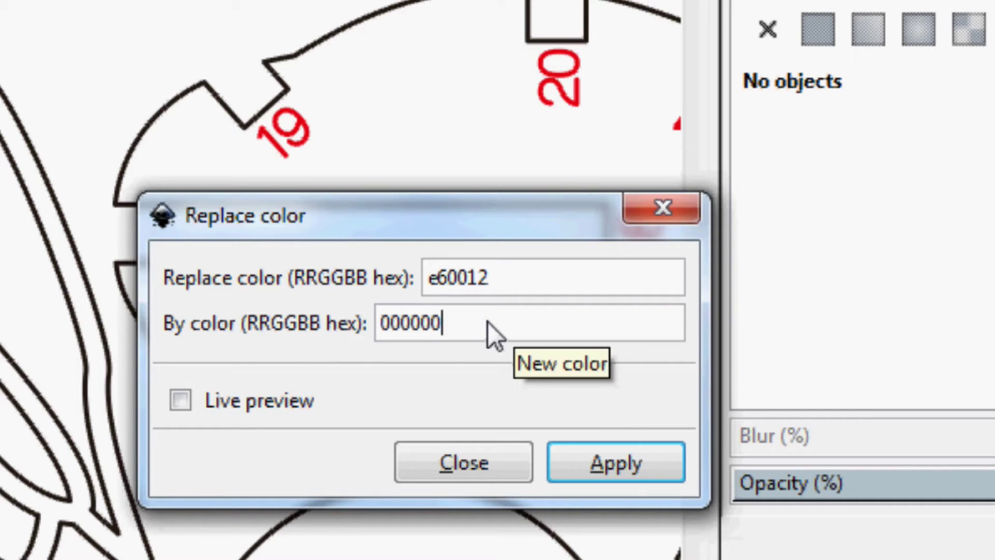
key("BackSpace")
key("BackSpace")
type("ff")
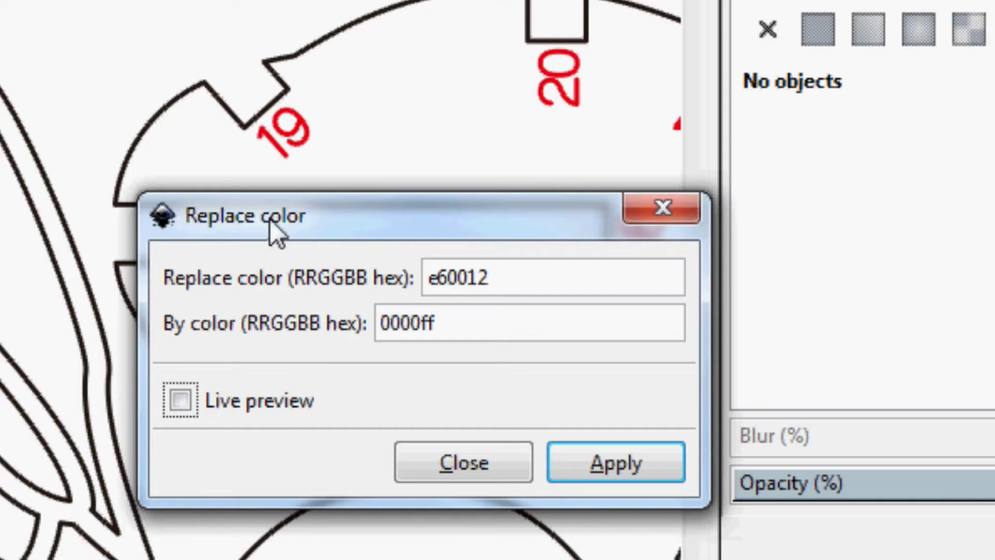
key("space")
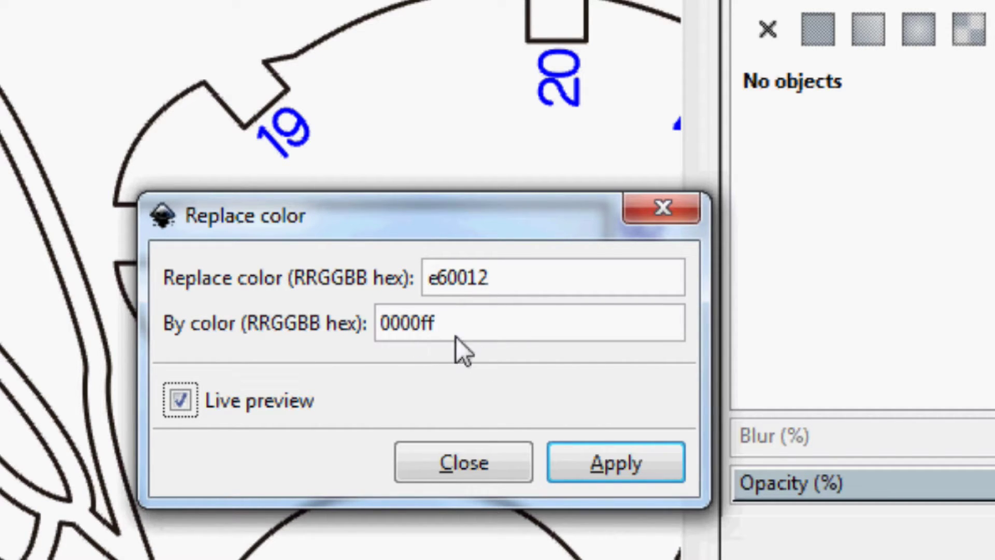
left_click(610, 458)
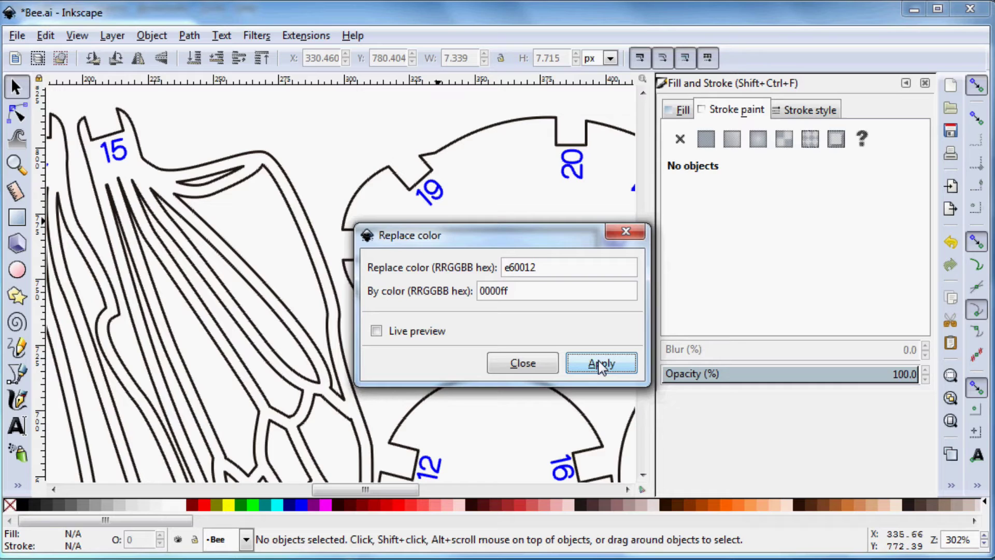
- Close the Replace color dialog and select the large numbered piece
left_click(600, 364)
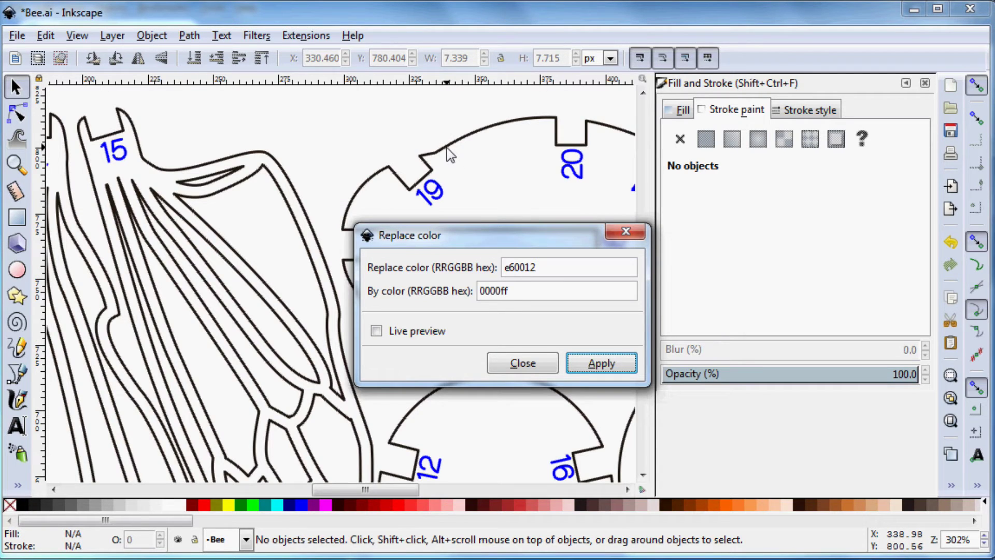
left_click(532, 364)
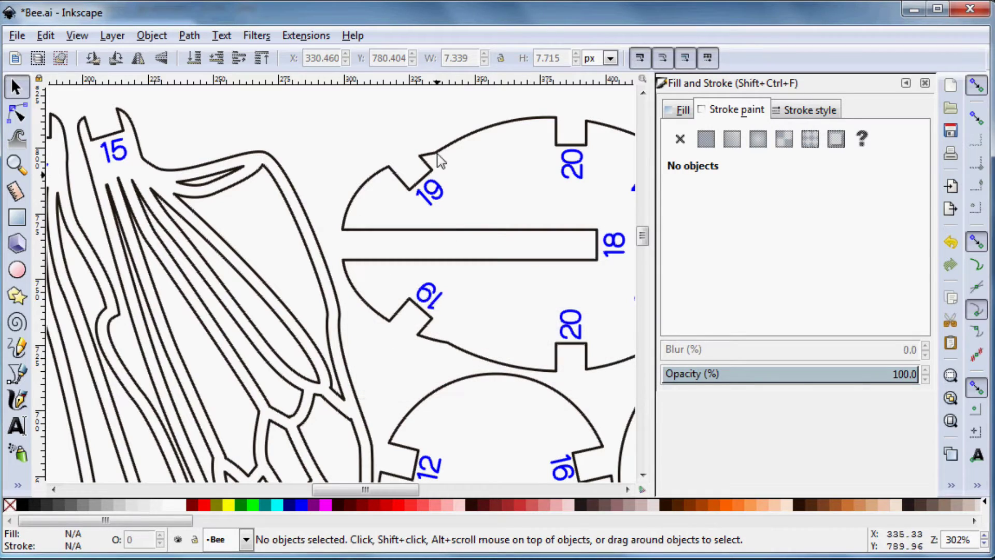
left_click(448, 149)
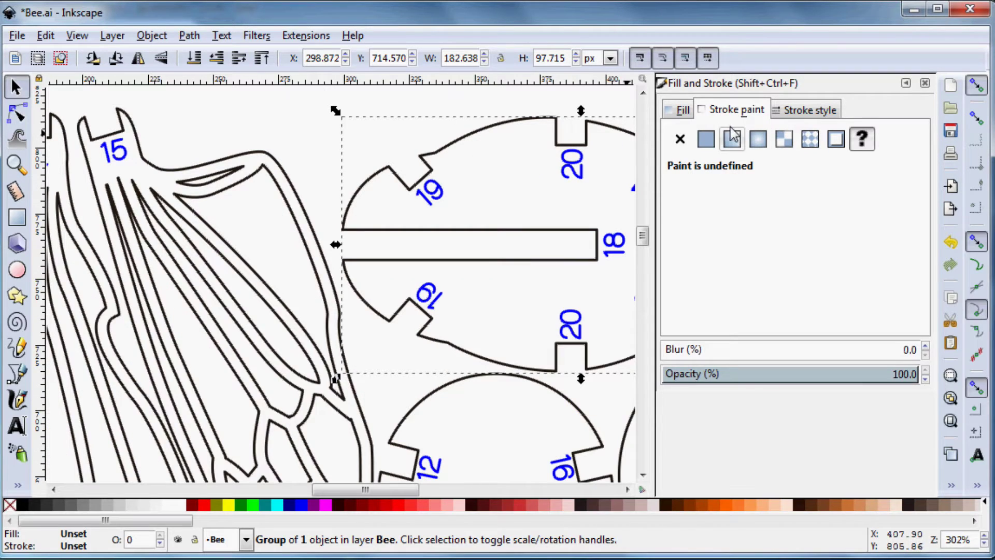
left_click(374, 191)
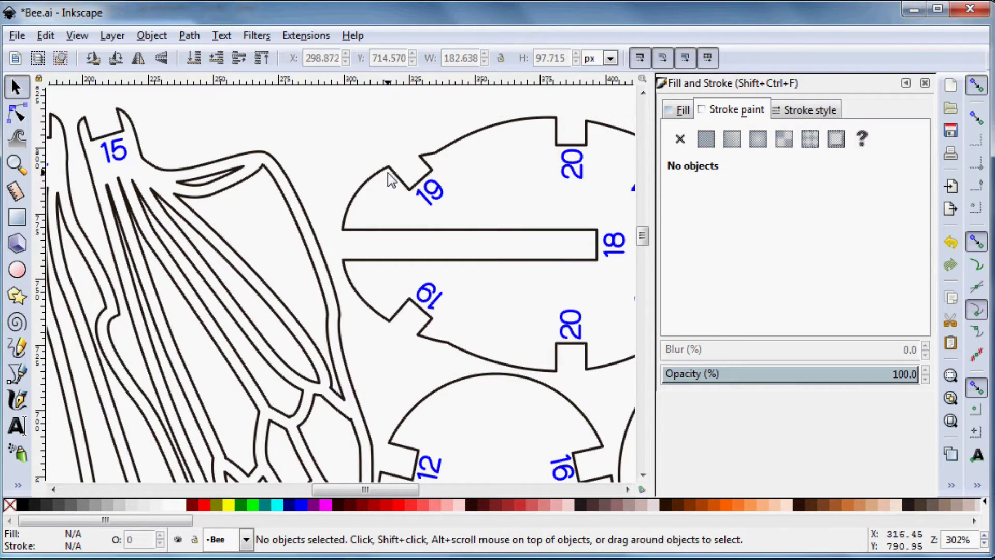
left_click(390, 178)
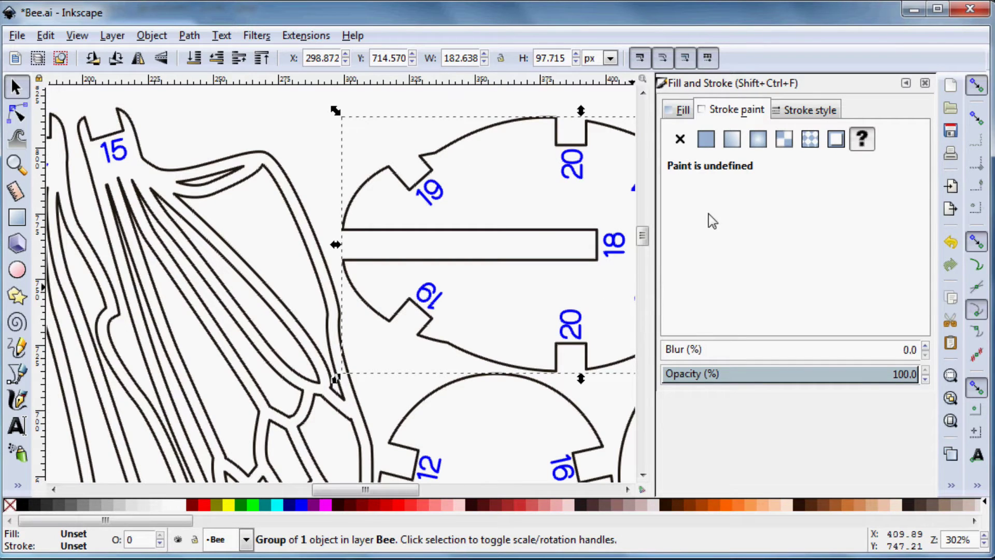
- Ungroup the piece into a single path and highlight its stroke colour 231815ff
left_click(152, 35)
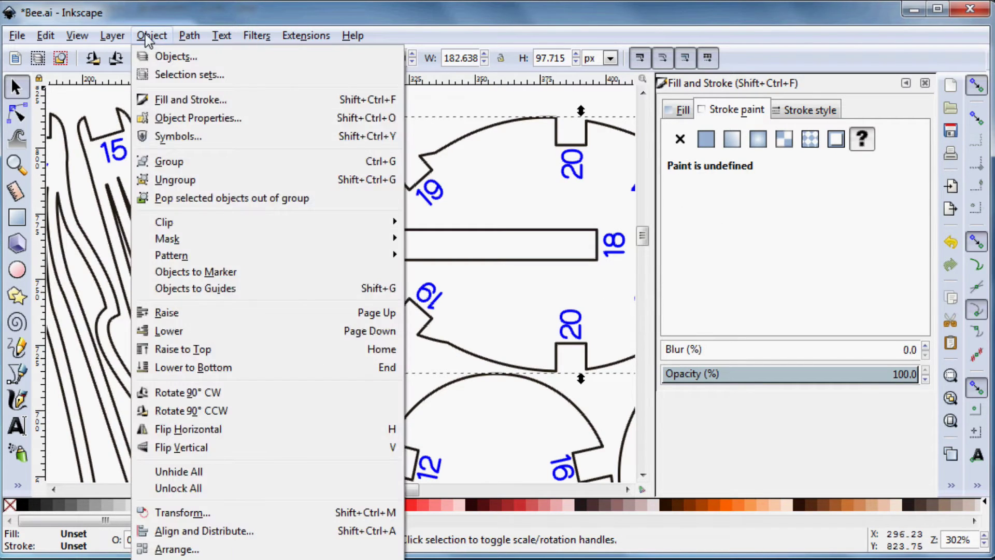
left_click(176, 182)
left_click(440, 155)
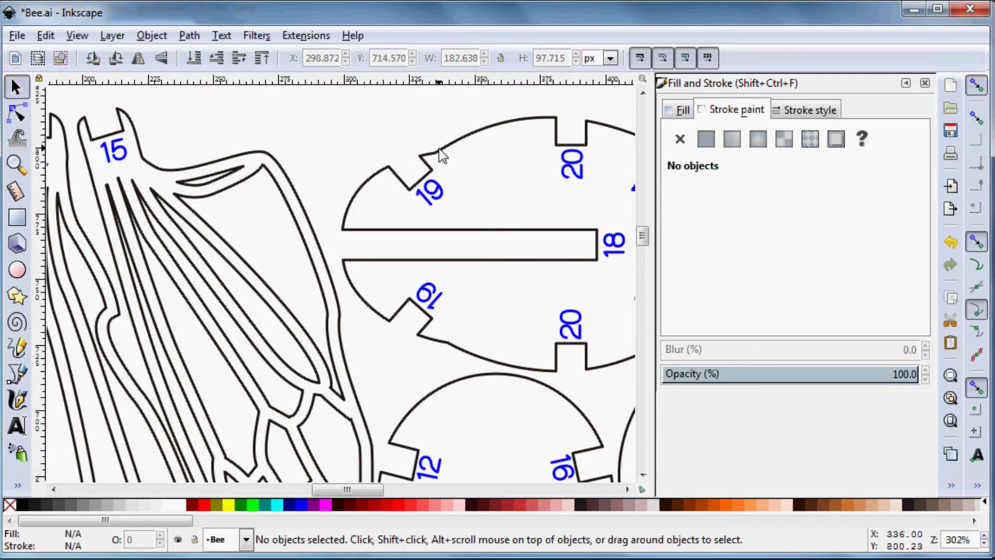
left_click(441, 152)
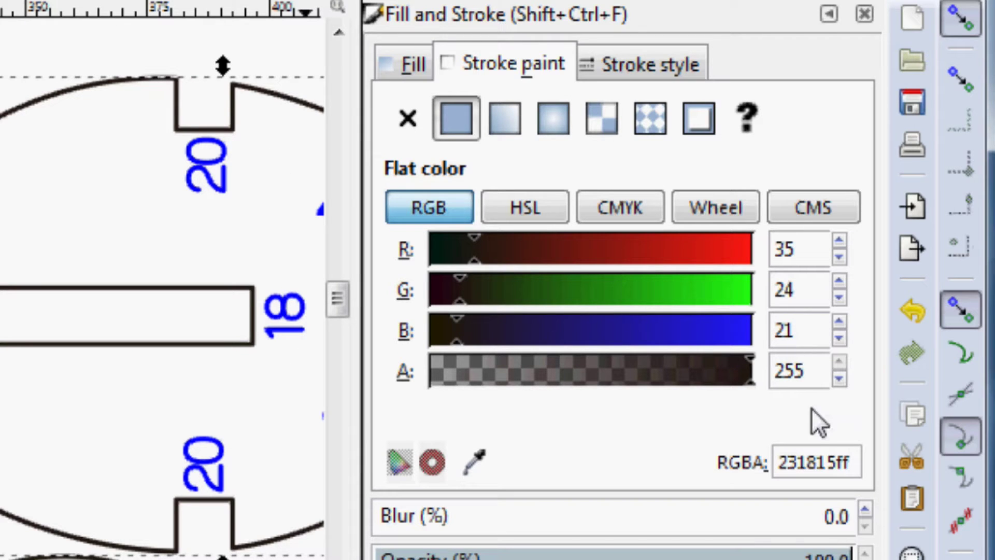
left_click_drag(838, 462, 768, 461)
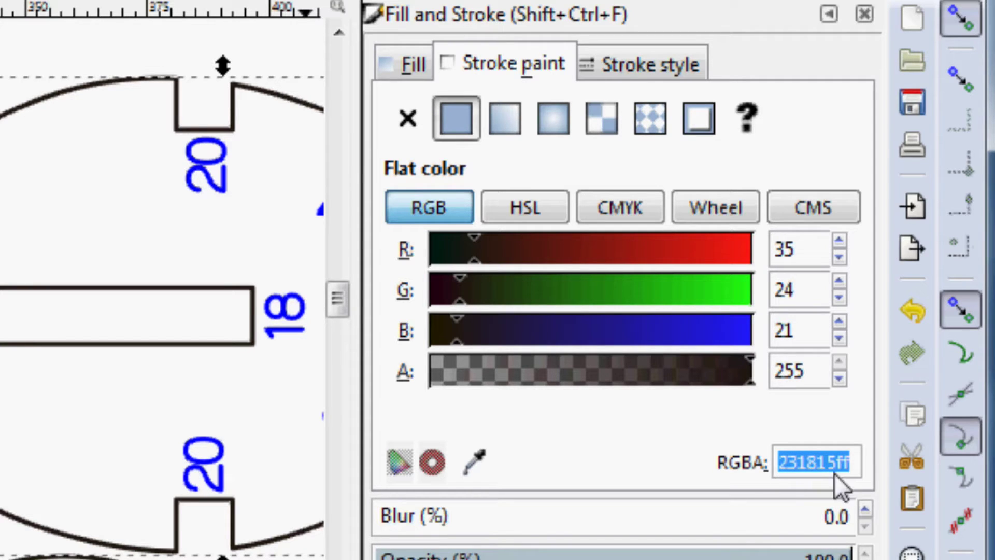
- In Replace color, paste 231815 as the colour to replace
left_click(307, 35)
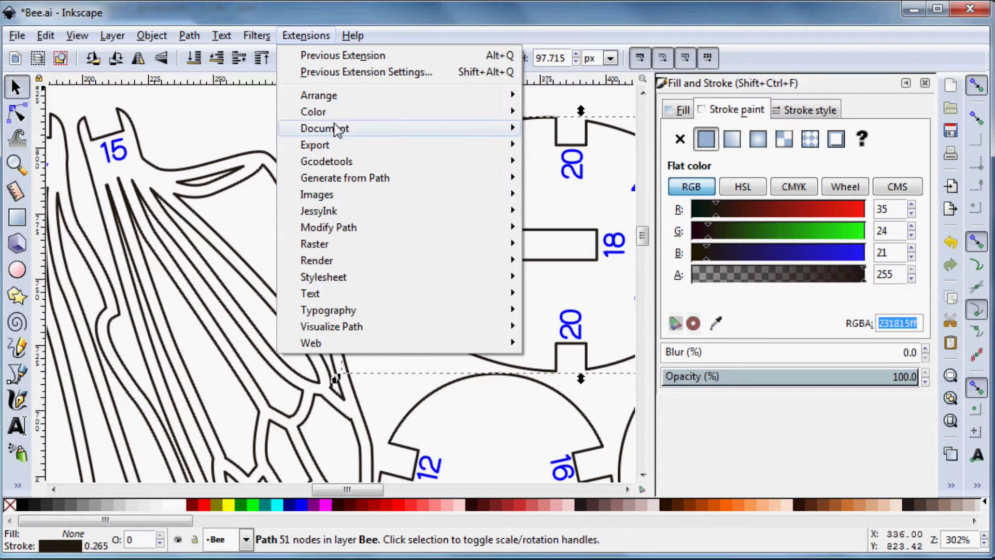
mouse_move(362, 117)
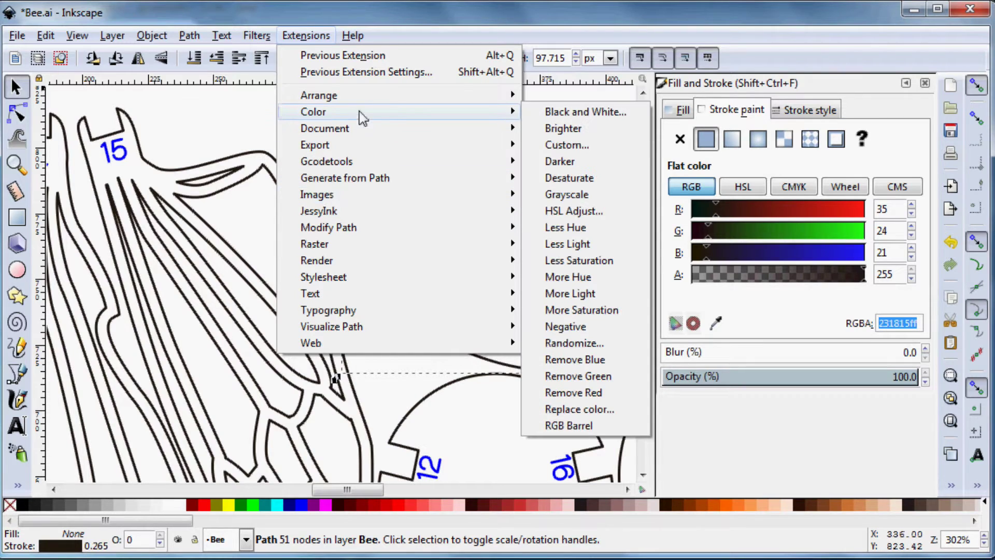
left_click(581, 409)
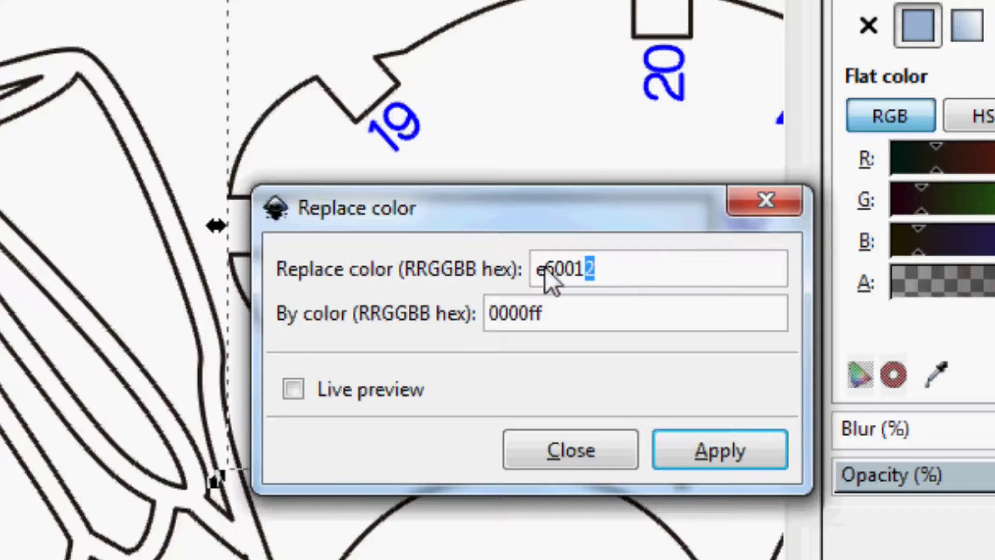
left_click_drag(506, 268, 560, 267)
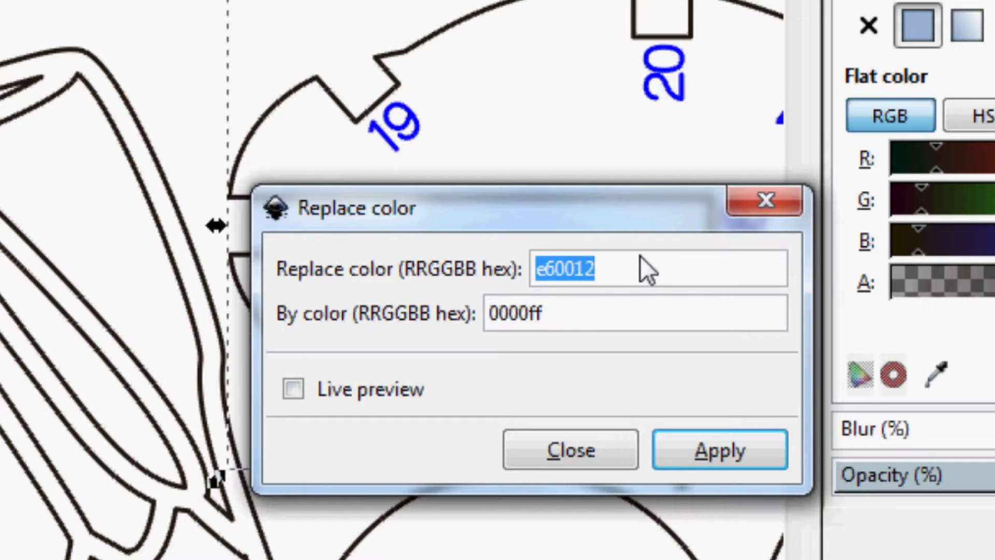
type("231815")
- Set the new colour to ff0000, preview, apply it and close the dialog
left_click(594, 316)
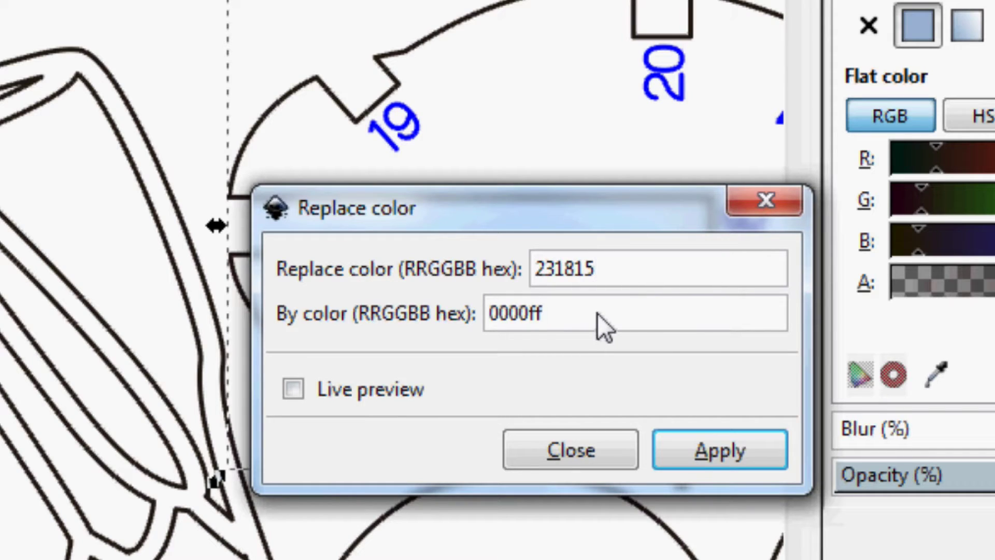
key("BackSpace")
key("BackSpace")
type("00")
key("Left")
key("Left")
key("Left")
key("Left")
key("Left")
key("Right")
key("BackSpace")
key("BackSpace")
type("ff")
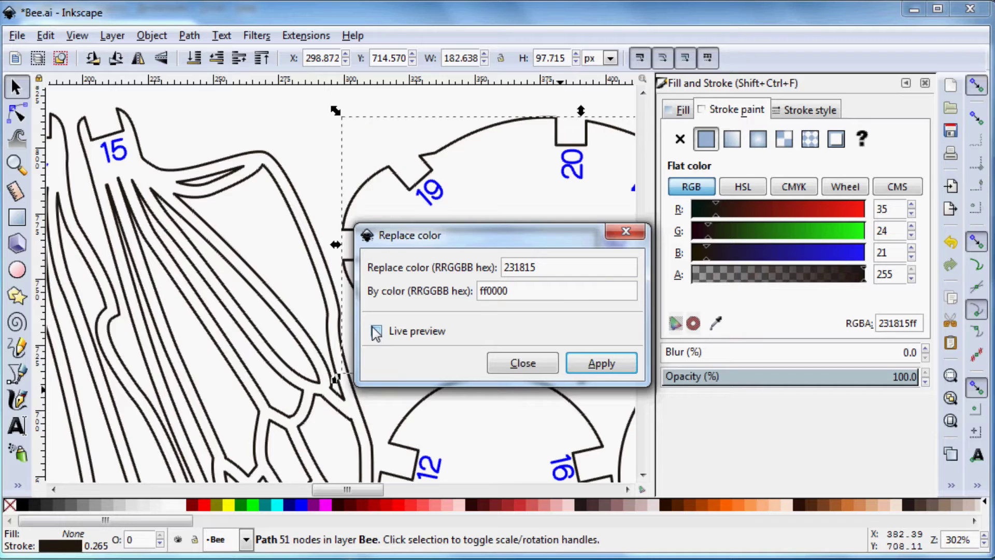
key("Tab")
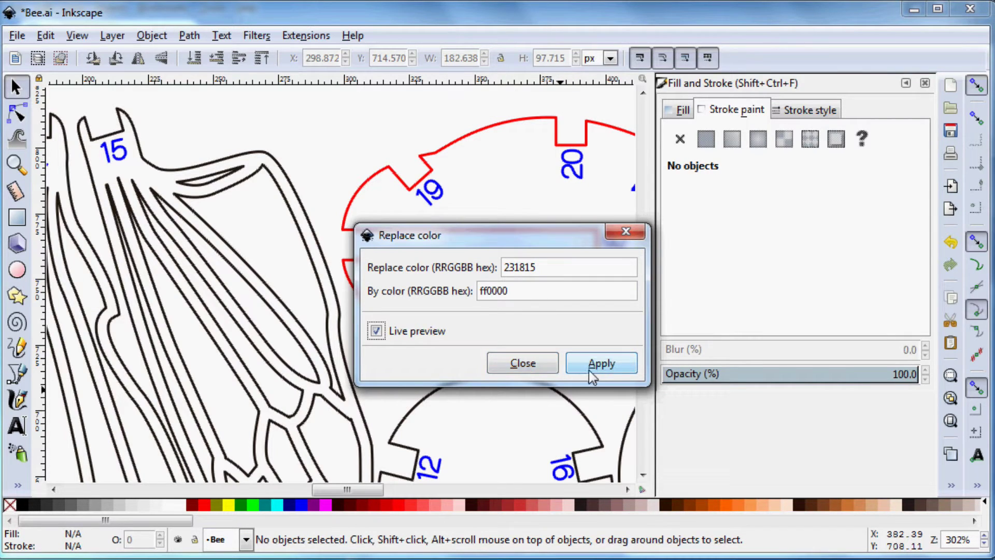
left_click(571, 369)
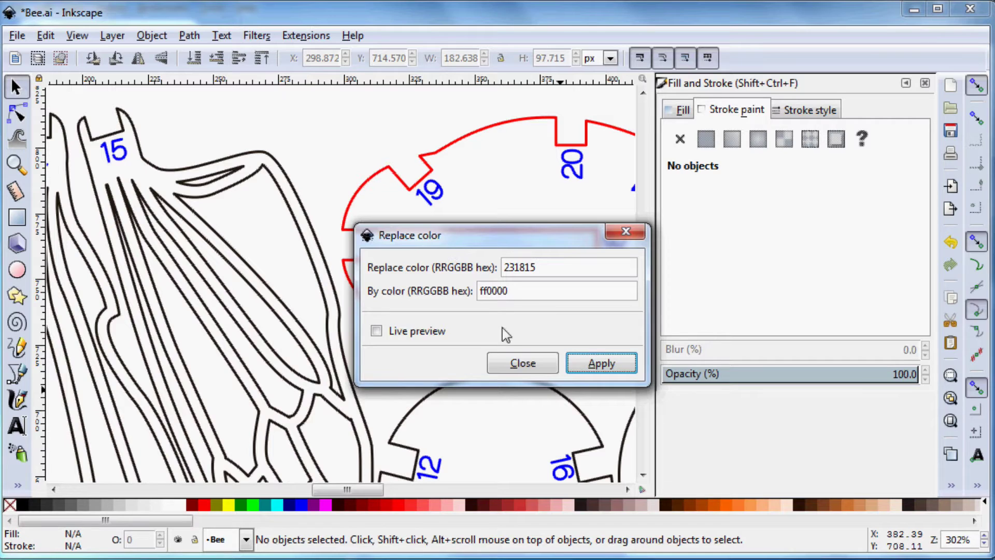
left_click(524, 363)
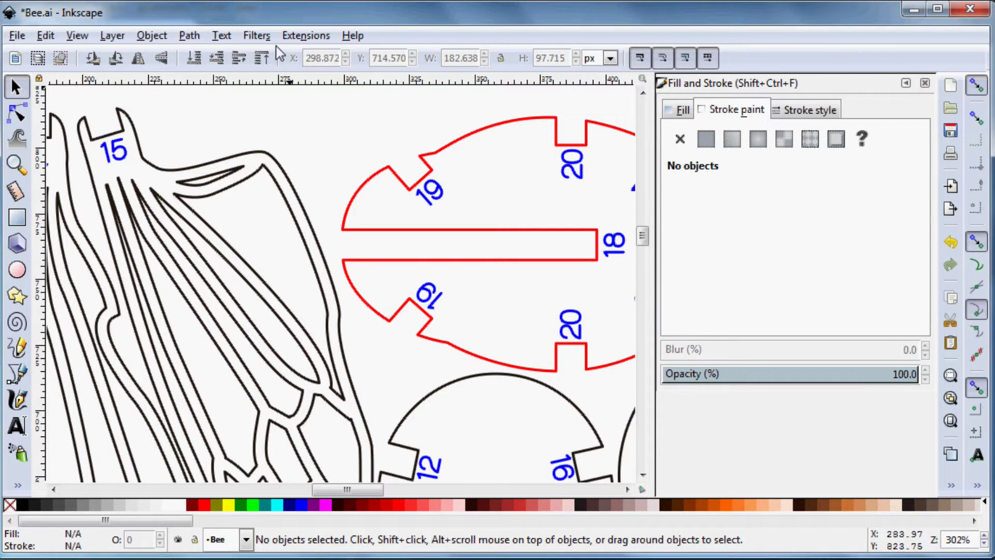
- Run the 231815-to-ff0000 replacement again across the whole drawing
left_click(300, 42)
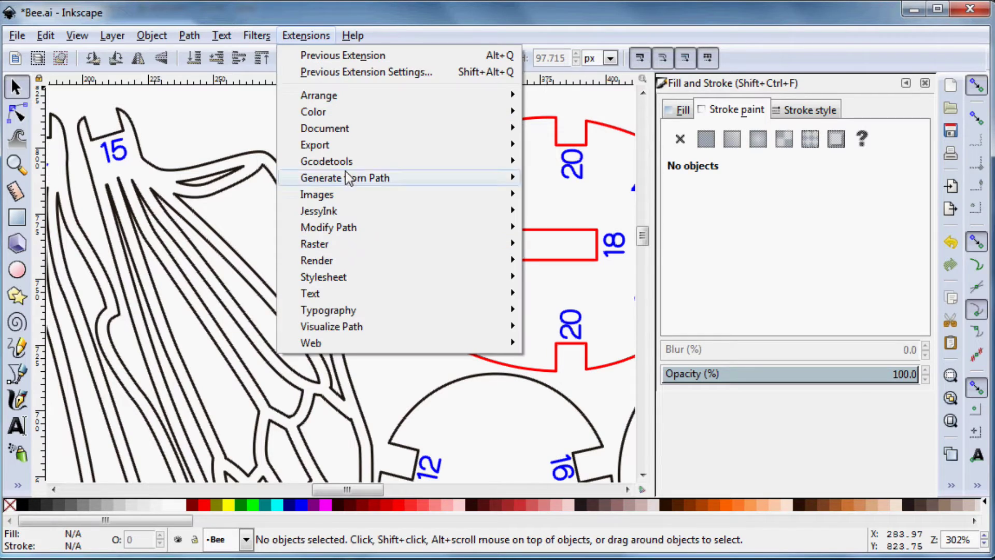
mouse_move(333, 117)
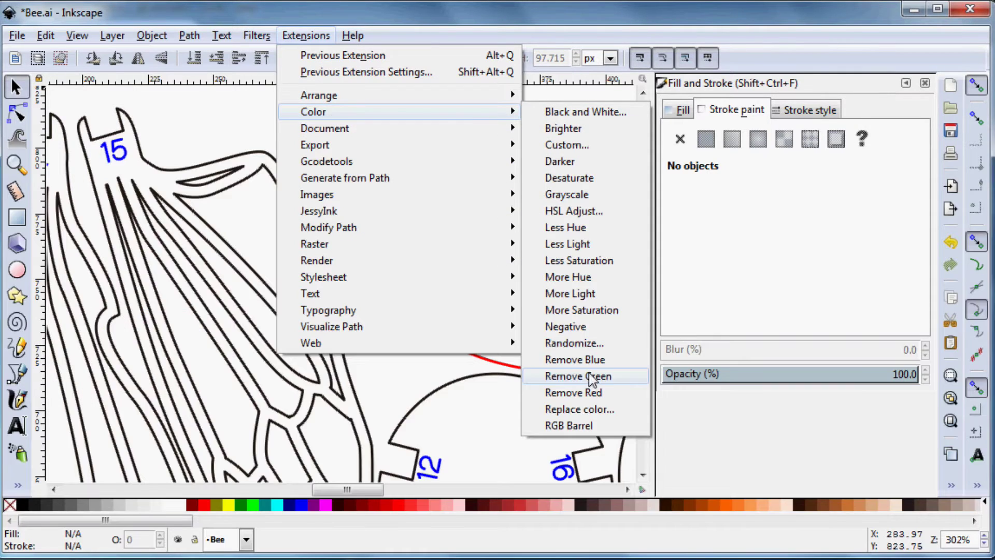
left_click(581, 409)
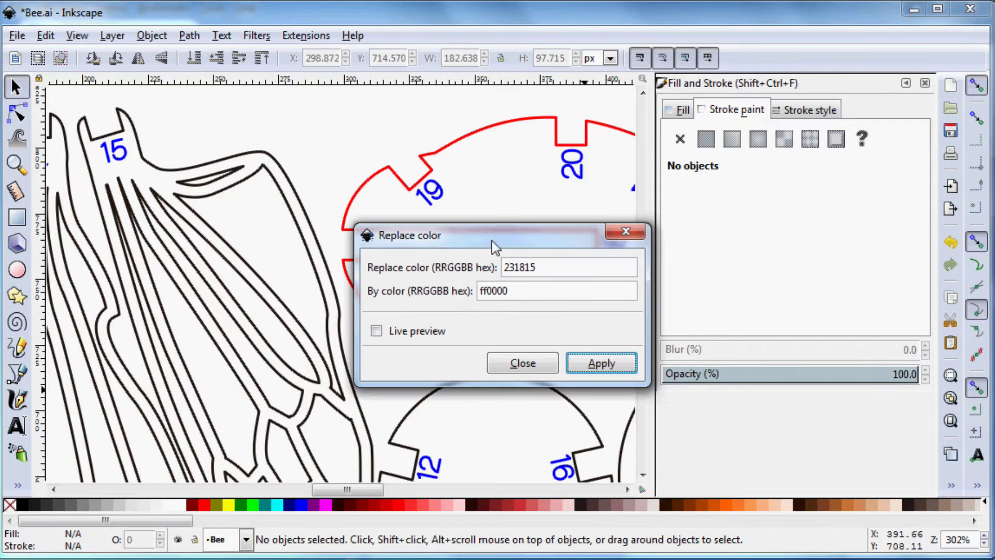
left_click(377, 331)
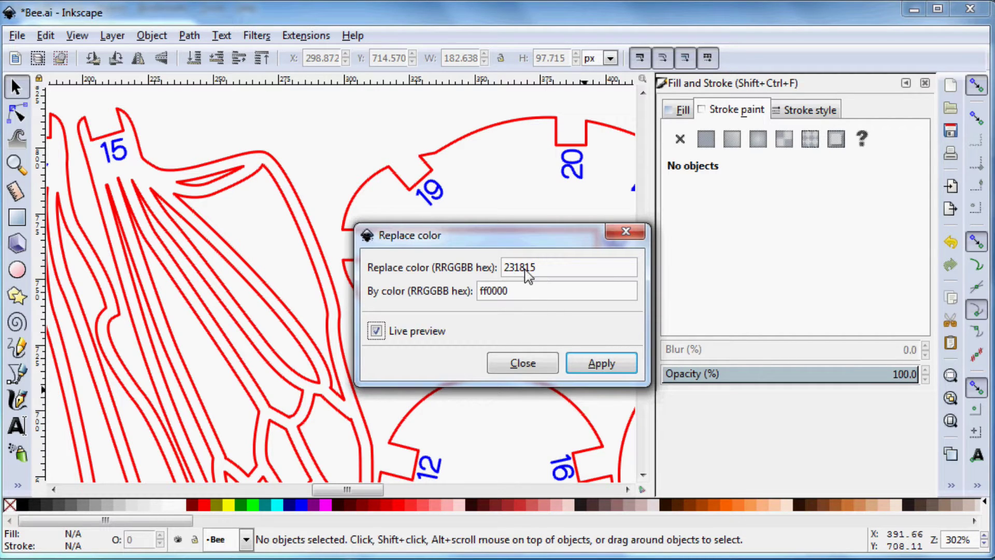
left_click(600, 363)
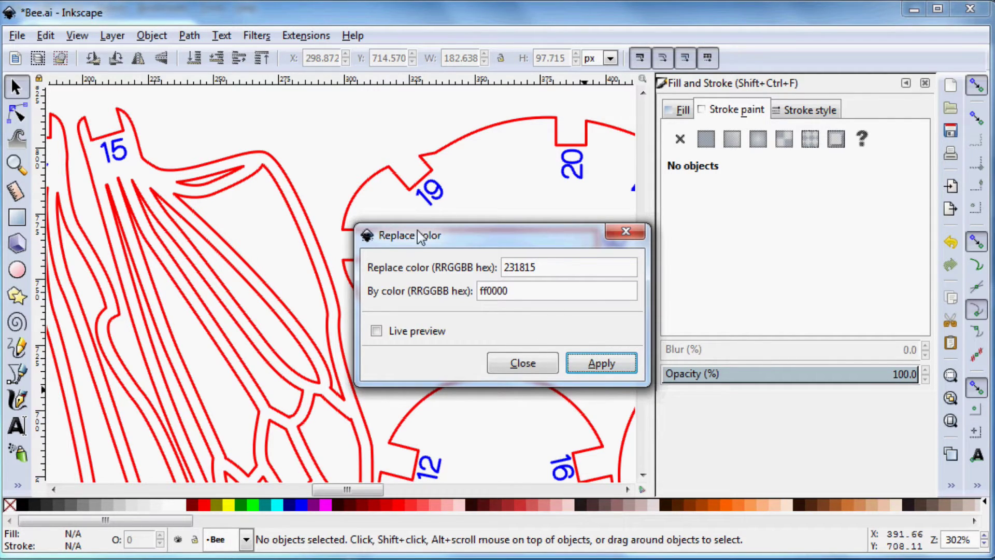
left_click(513, 363)
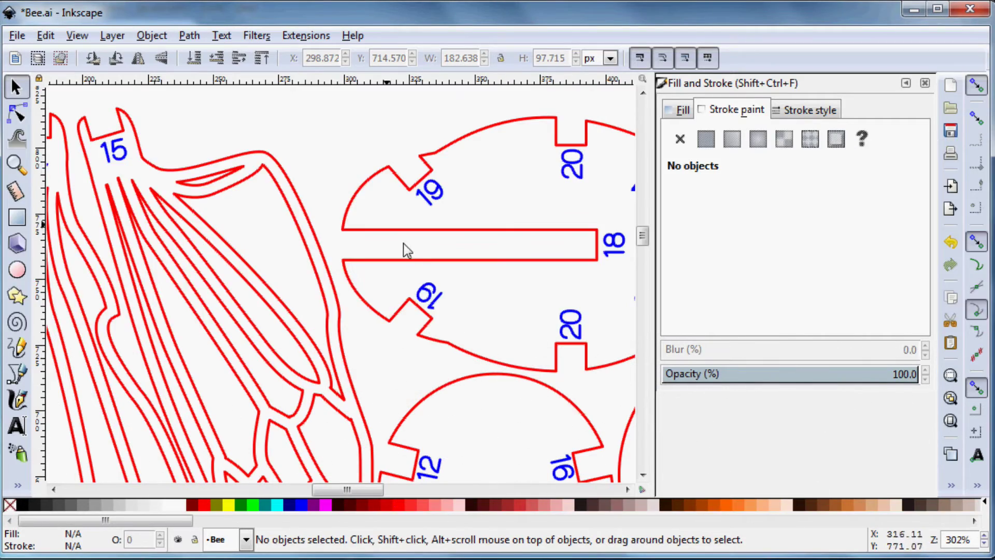
- Zoom to the two black wing shapes, select both and ungroup them
scroll(408, 242, "down", 5, "ctrl")
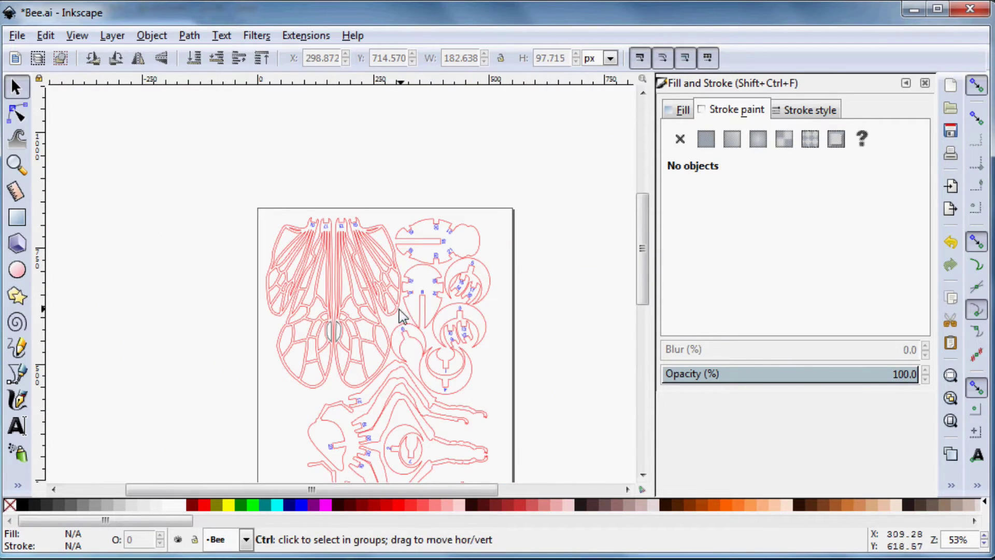
scroll(394, 259, "down", 5)
scroll(375, 363, "down", 4)
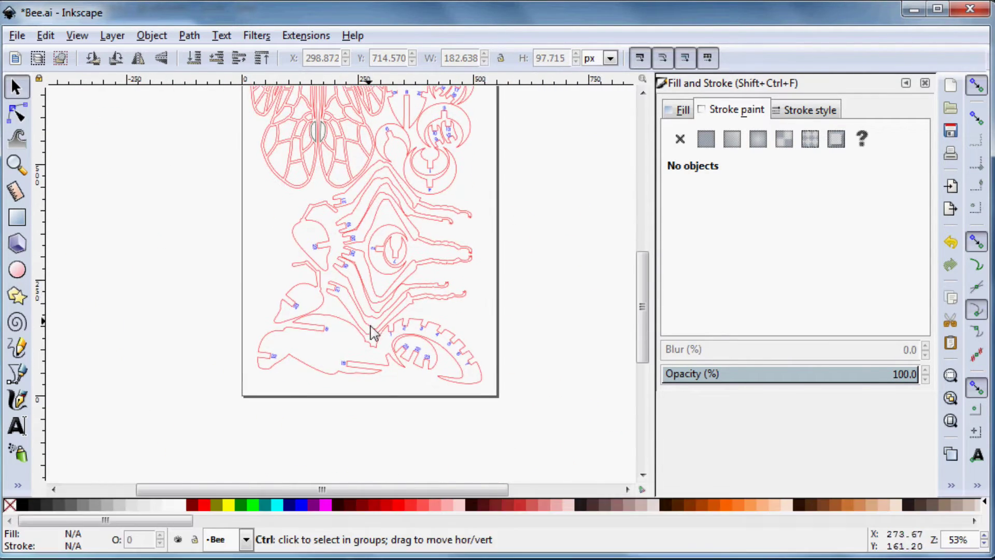
scroll(375, 332, "up", 5, "ctrl")
scroll(420, 306, "down", 3, "ctrl")
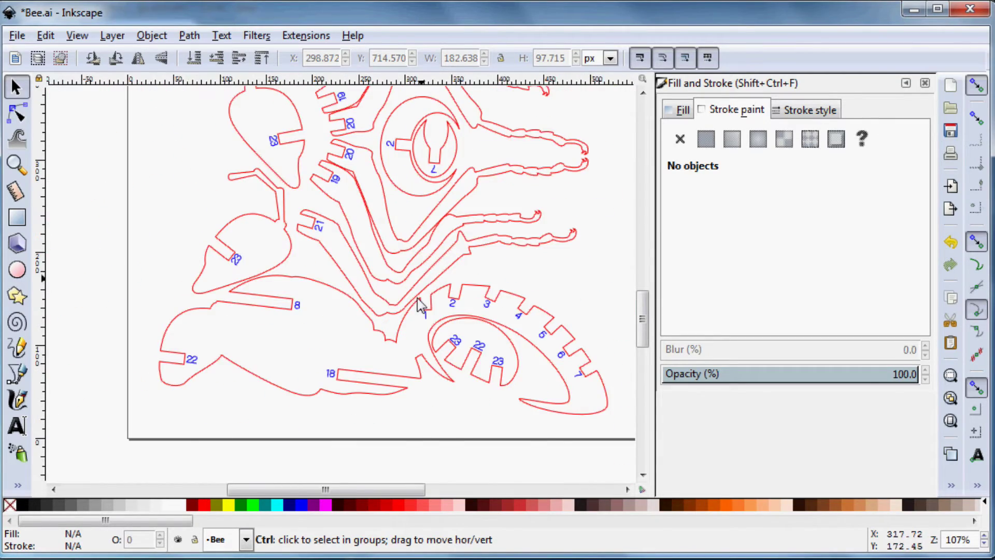
scroll(421, 306, "up", 10)
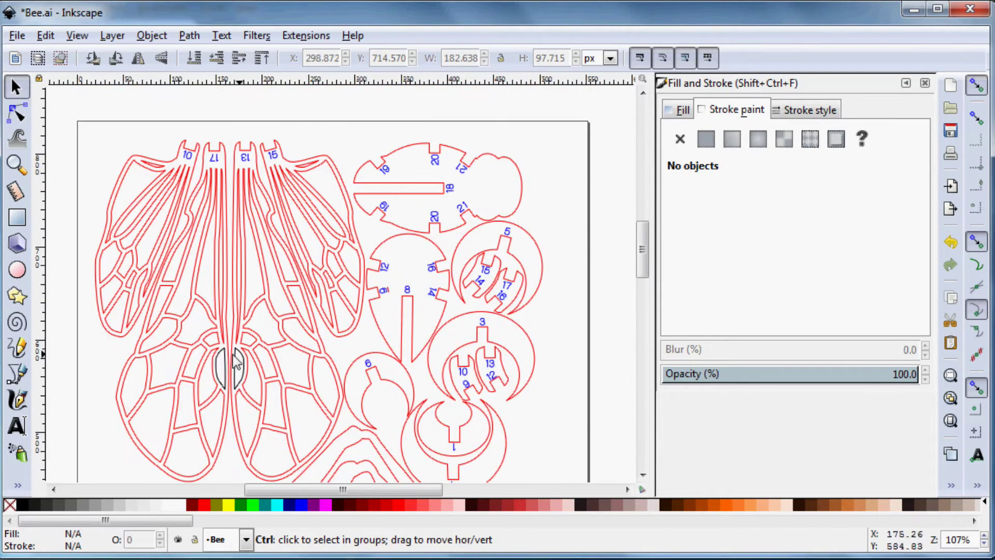
scroll(236, 363, "up", 1, "ctrl")
scroll(252, 318, "up", 1, "ctrl")
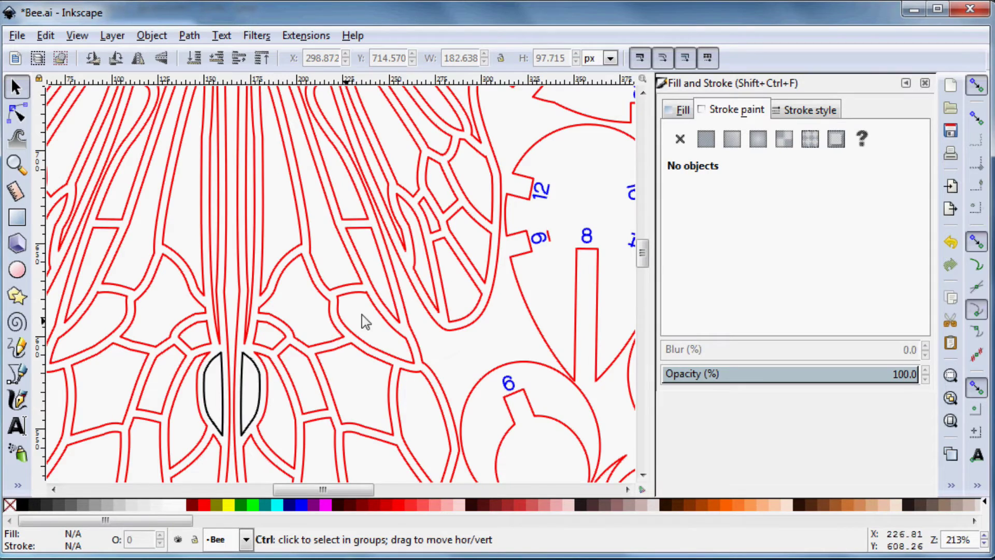
scroll(373, 321, "down", 2)
scroll(377, 321, "up", 2, "ctrl")
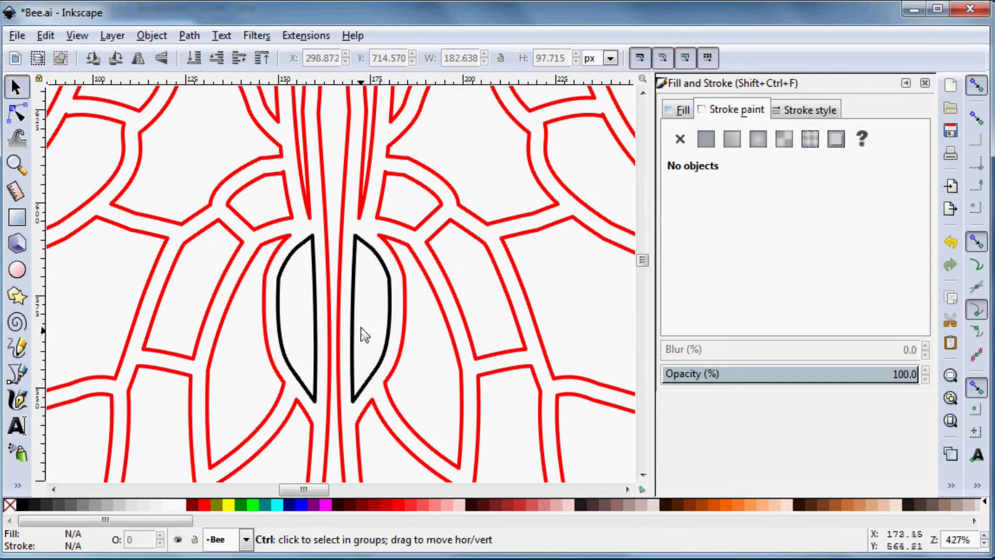
left_click(382, 261)
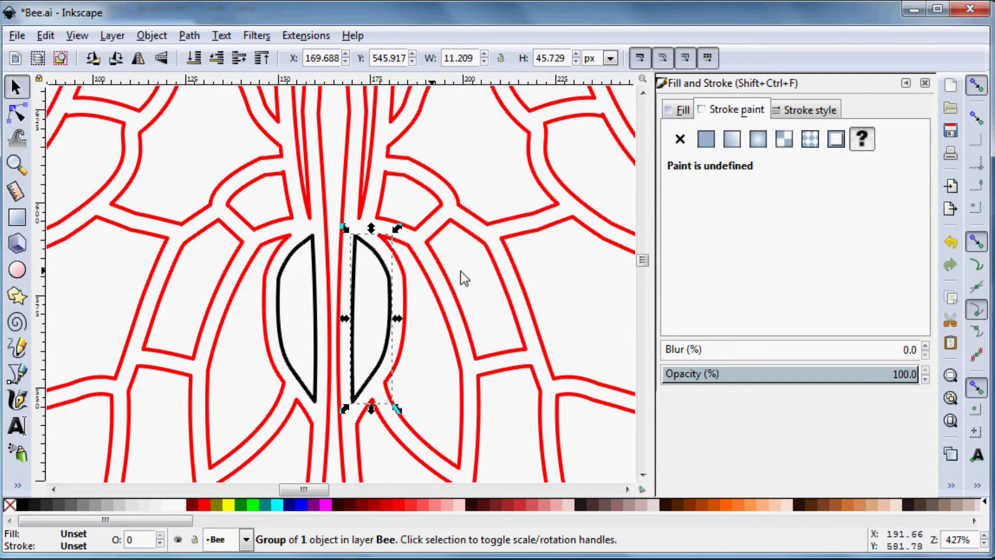
left_click(313, 260, "shift")
left_click(151, 36)
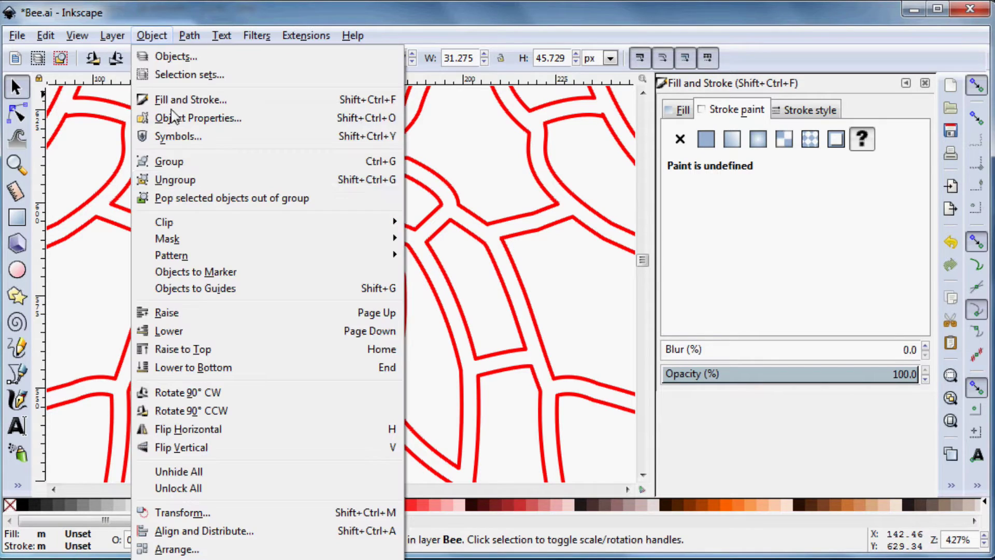
left_click(192, 180)
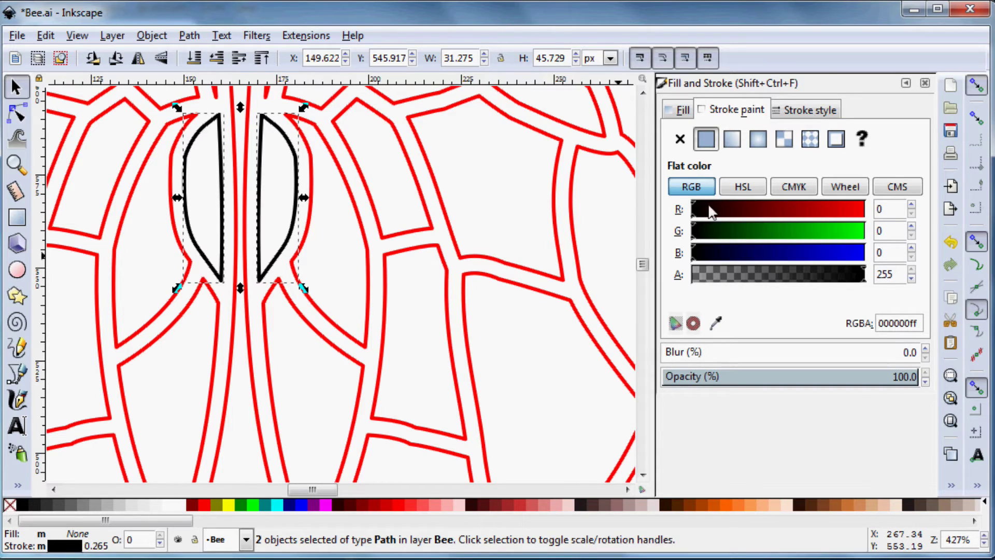
- Set their stroke paint RGBA to ff0000ff
left_click_drag(695, 210, 878, 226)
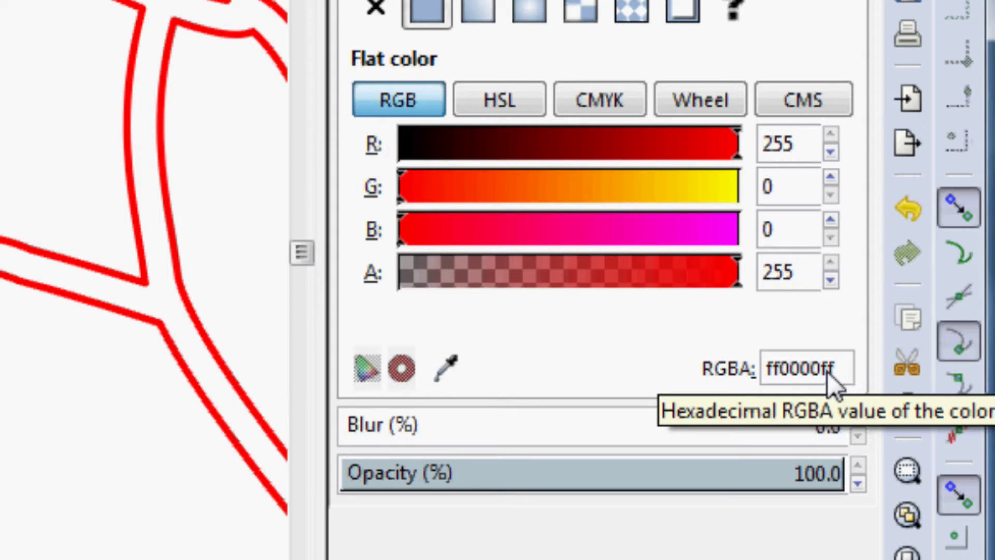
left_click_drag(834, 372, 819, 372)
left_click(850, 369)
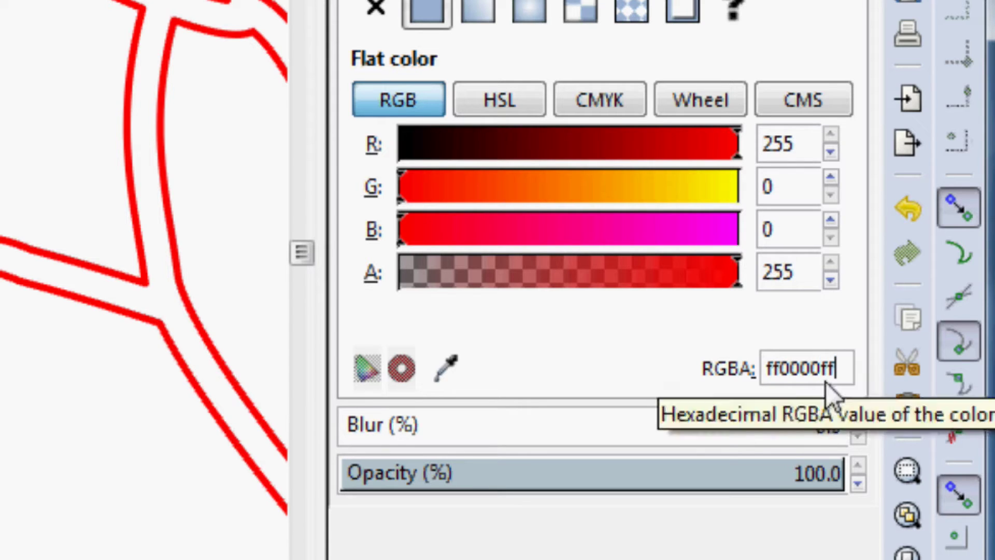
- Save the drawing as Inkscape SVG named Bee.svg
left_click(73, 462)
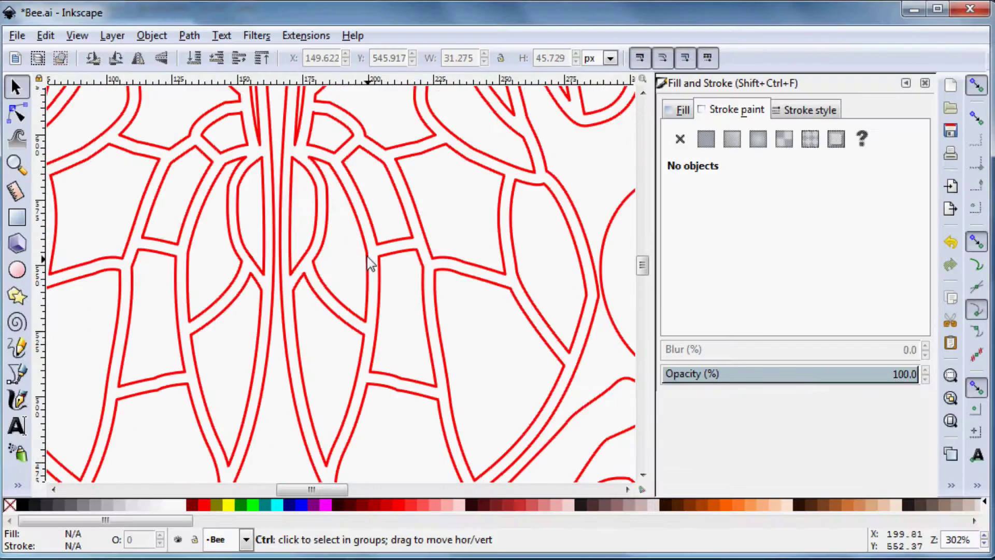
scroll(0, 251, "down", 6)
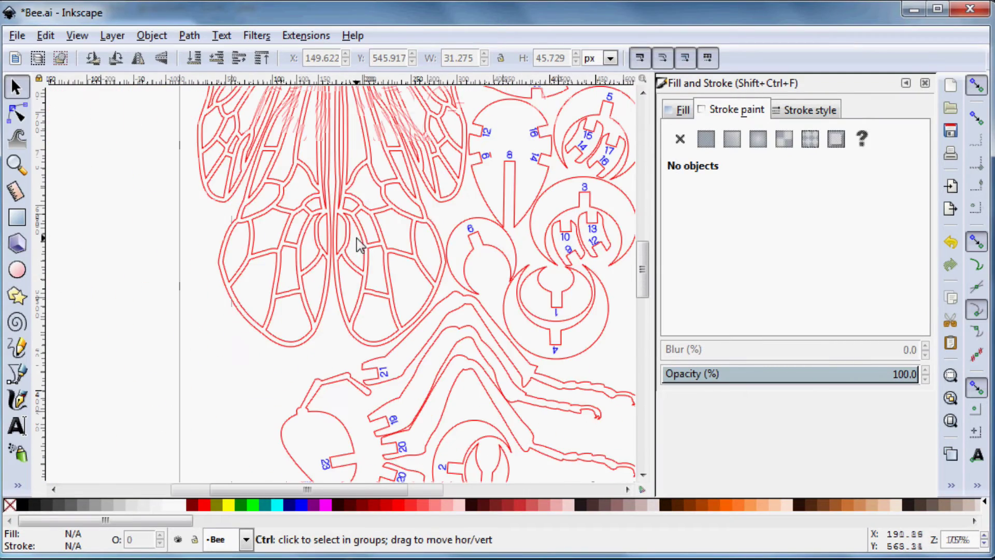
scroll(431, 386, "up", 4)
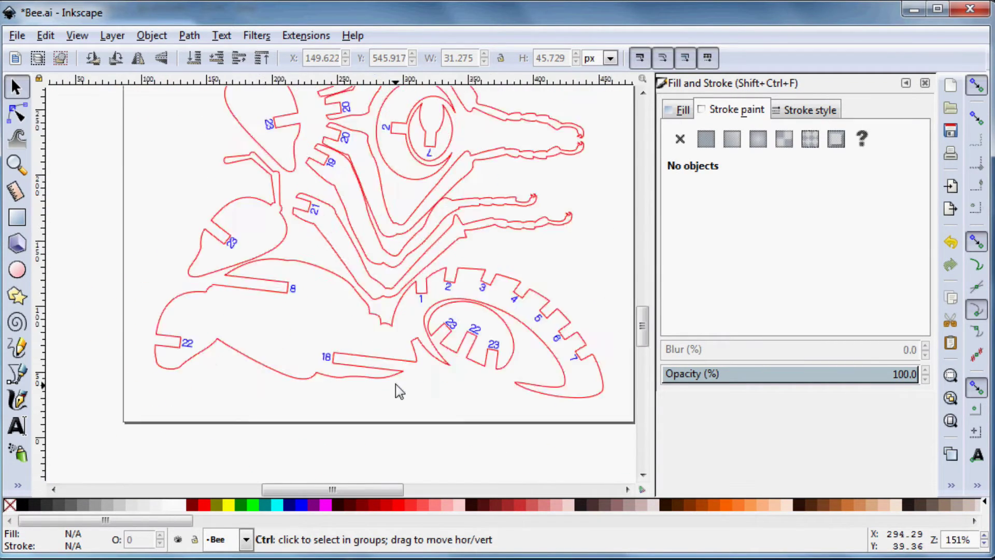
scroll(396, 370, "down", 2)
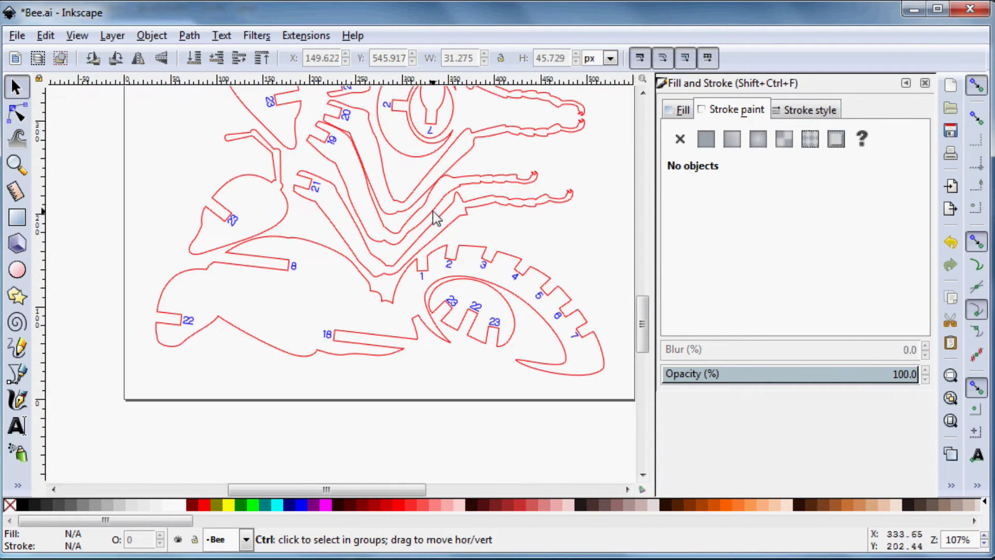
scroll(433, 210, "up", 15)
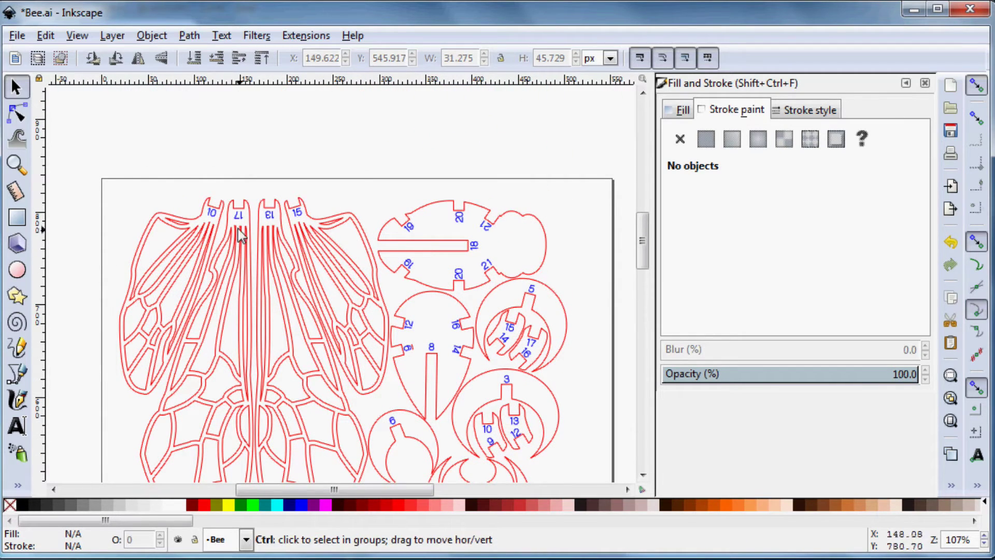
scroll(224, 215, "down", 3)
scroll(226, 224, "up", 3)
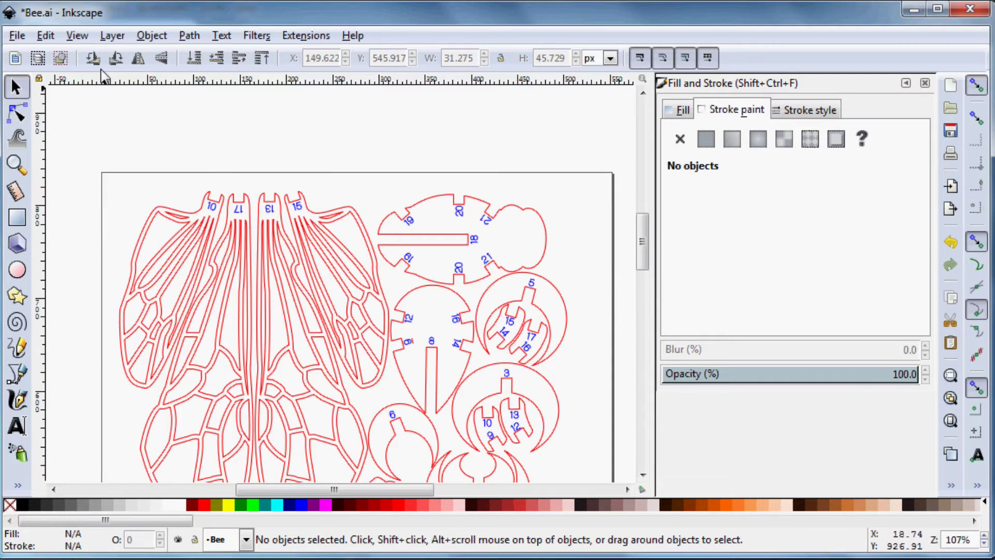
left_click(17, 37)
left_click(67, 163)
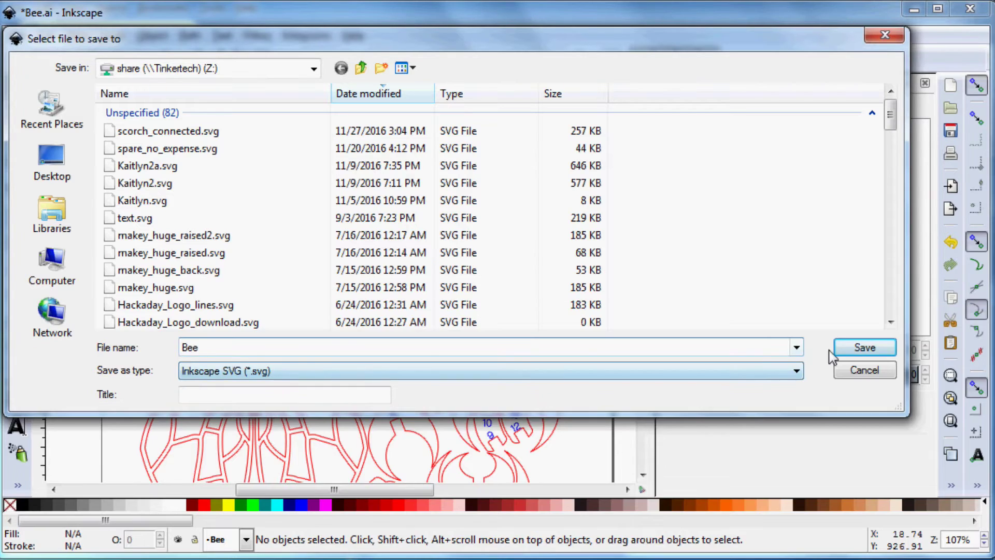
left_click(848, 349)
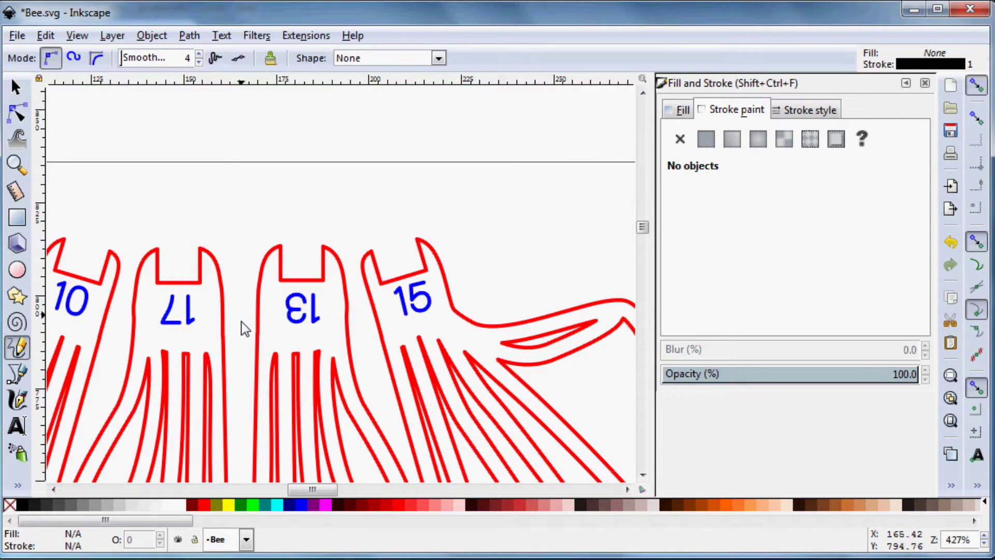
- Pan and zoom to the numbered wing tabs 10, 17, 13 and 15
mouse_move(240, 329)
left_mouse_down()
mouse_move(389, 291)
mouse_move(380, 259)
left_mouse_up()
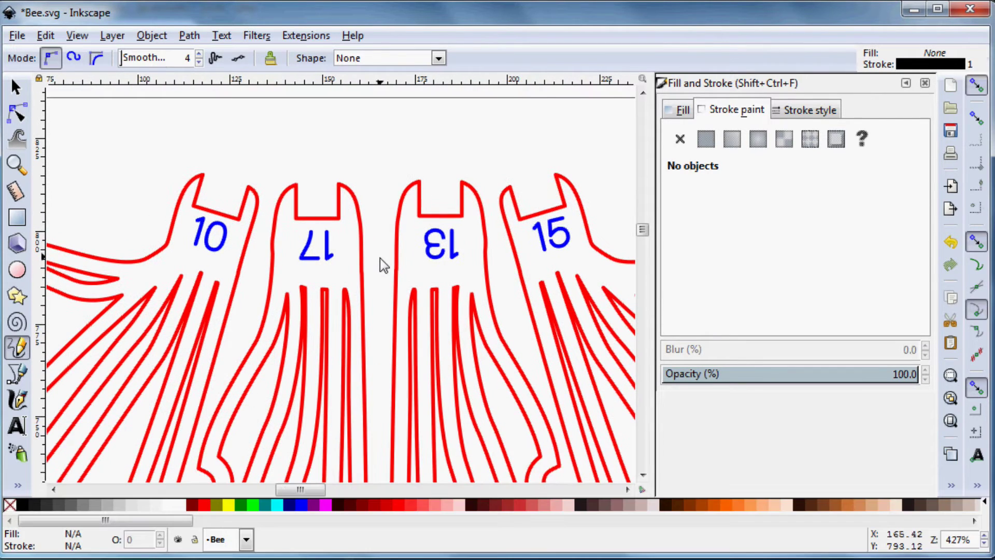
scroll(300, 233, "up", 5)
scroll(294, 247, "down", 3)
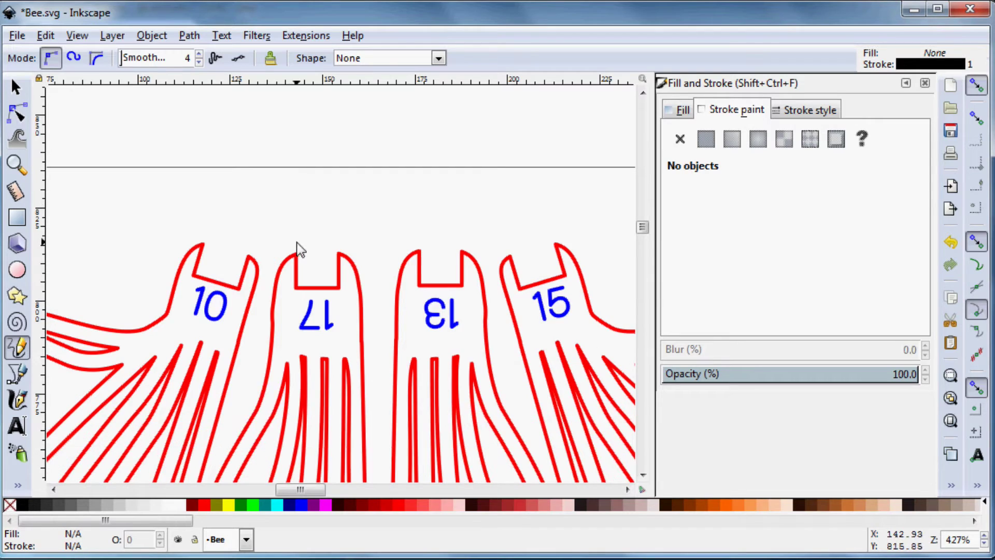
scroll(290, 291, "up", 3)
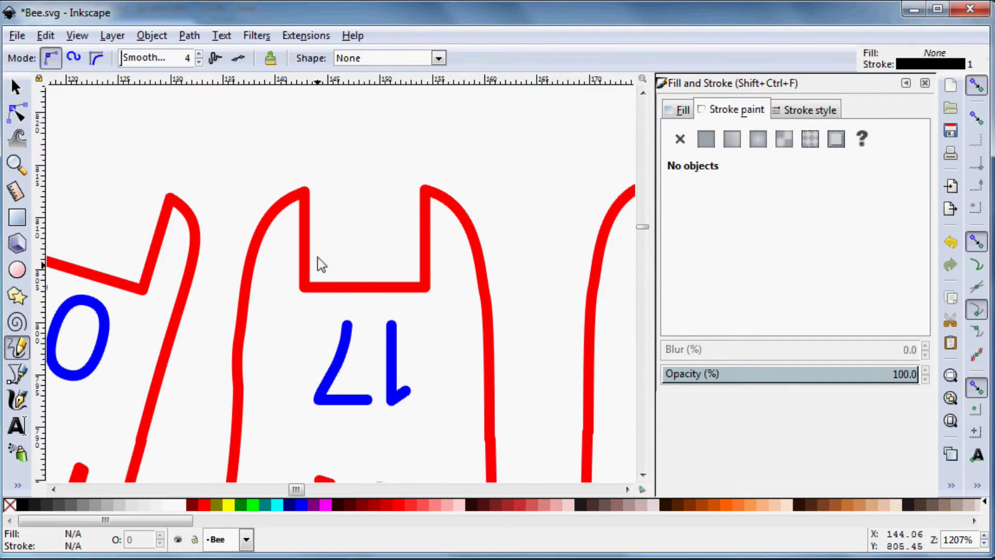
- Draw a straight black line corner to corner across the bottom of wing tab 17's notch, then select it
scroll(319, 303, "up", 3)
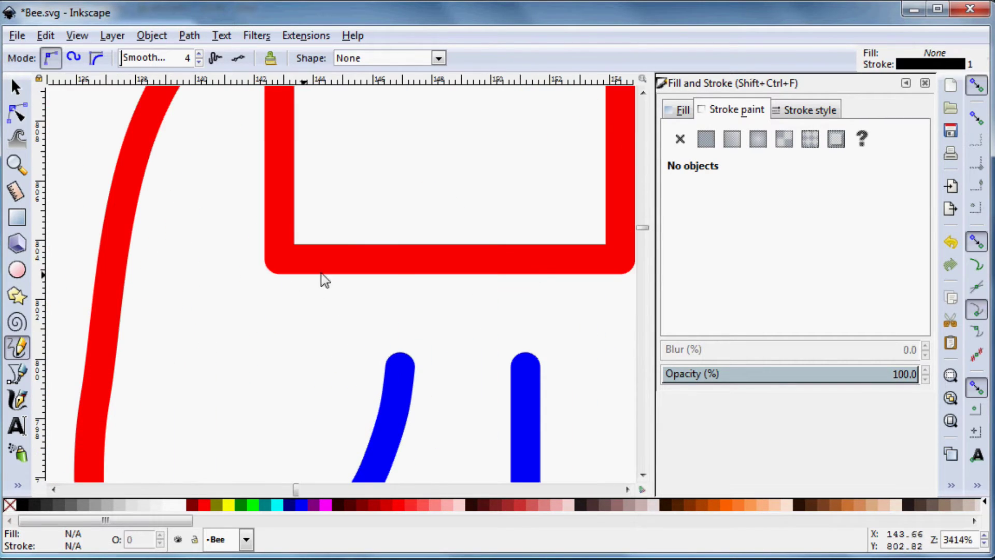
scroll(324, 283, "right", 4)
scroll(324, 283, "up", 1)
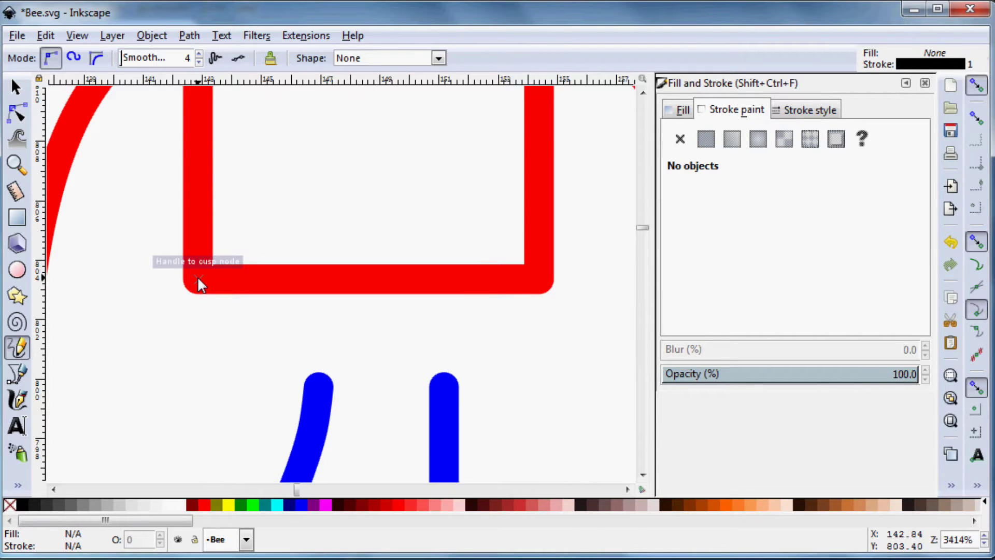
left_click(198, 275)
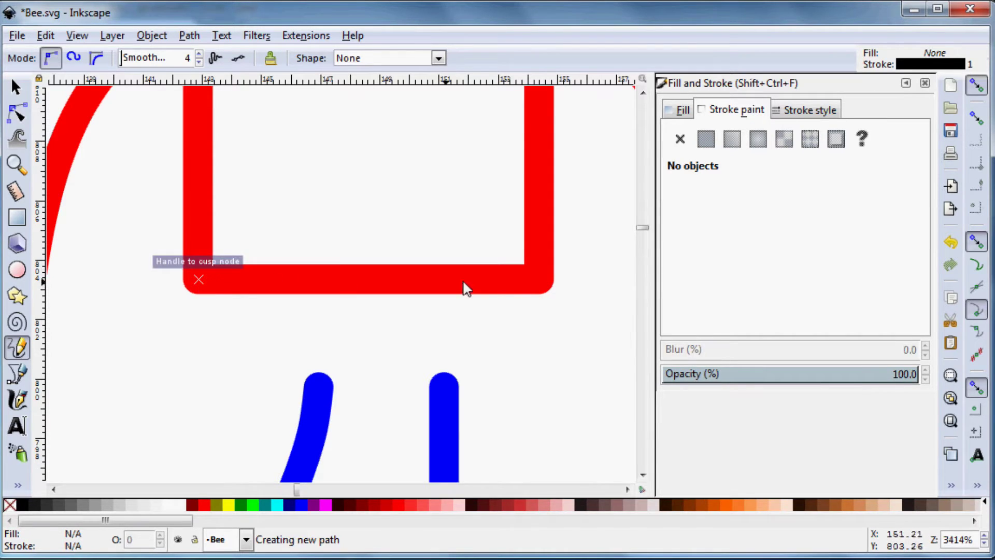
key("Escape")
left_click(183, 278)
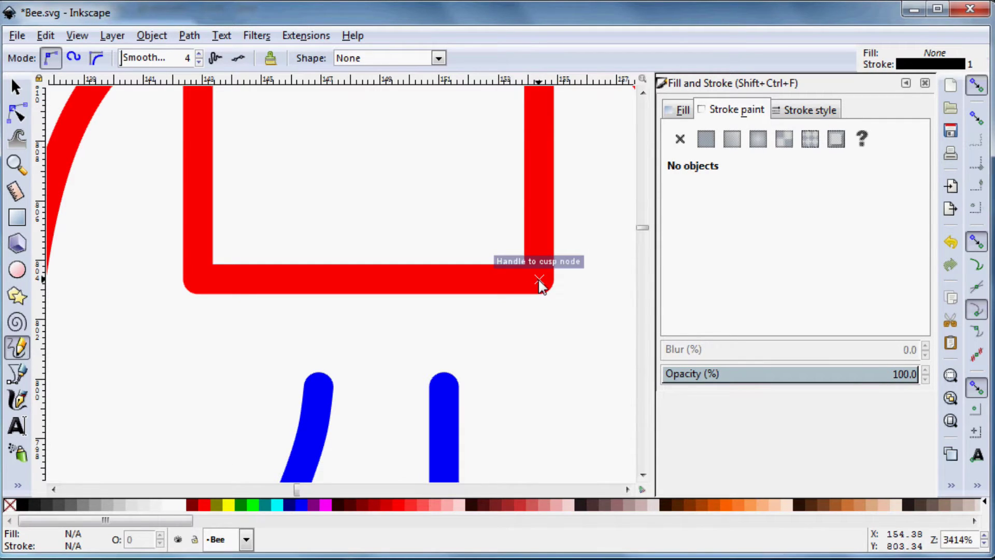
left_click(539, 283)
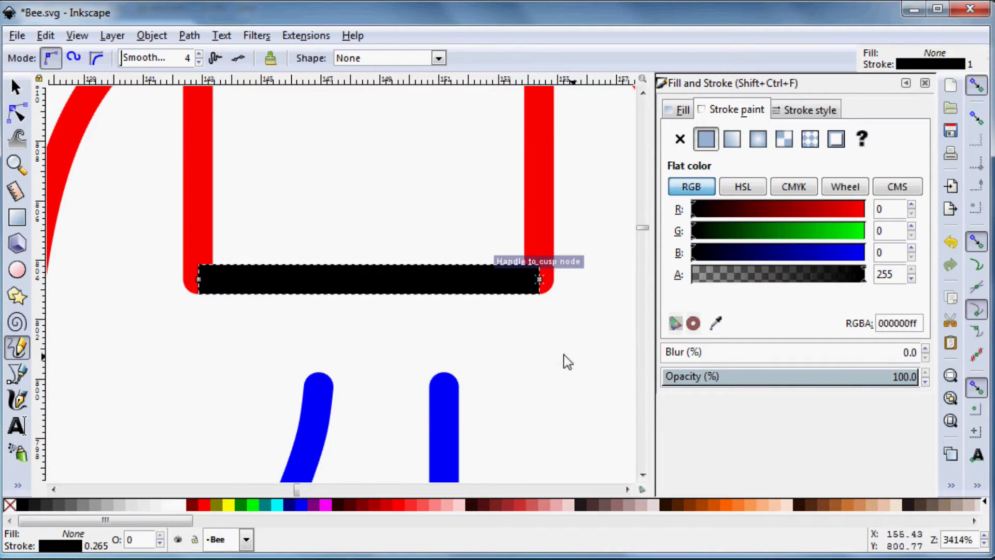
left_click(15, 88)
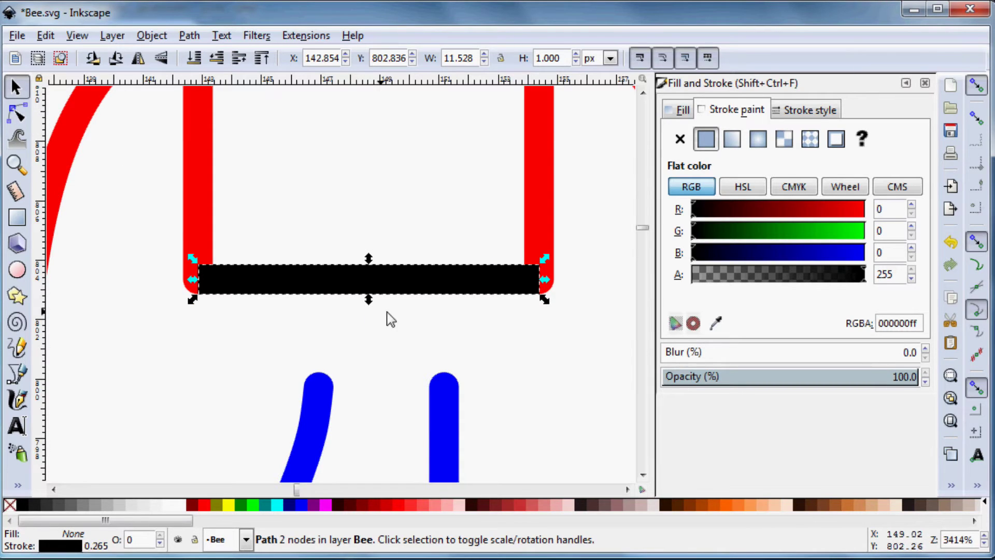
left_click(567, 272)
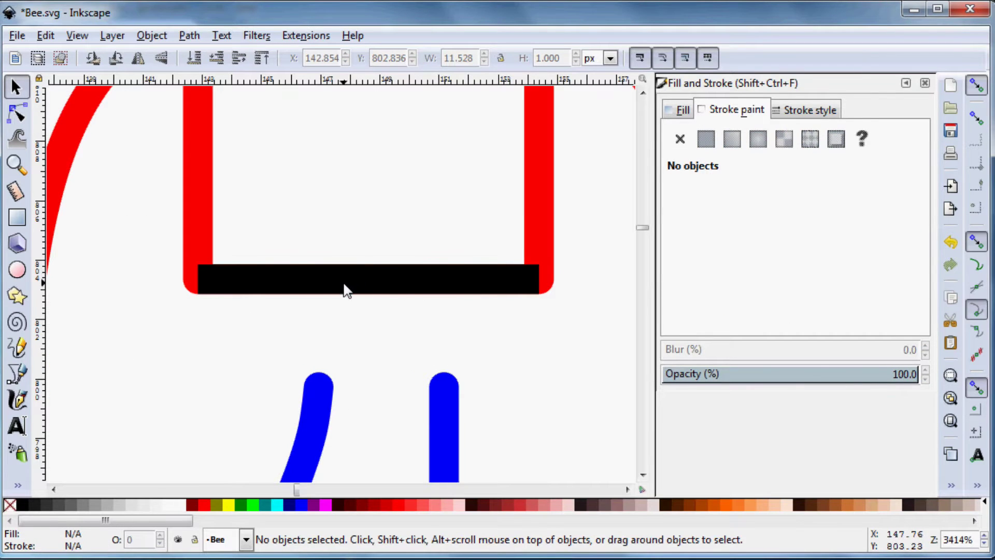
left_click(346, 289)
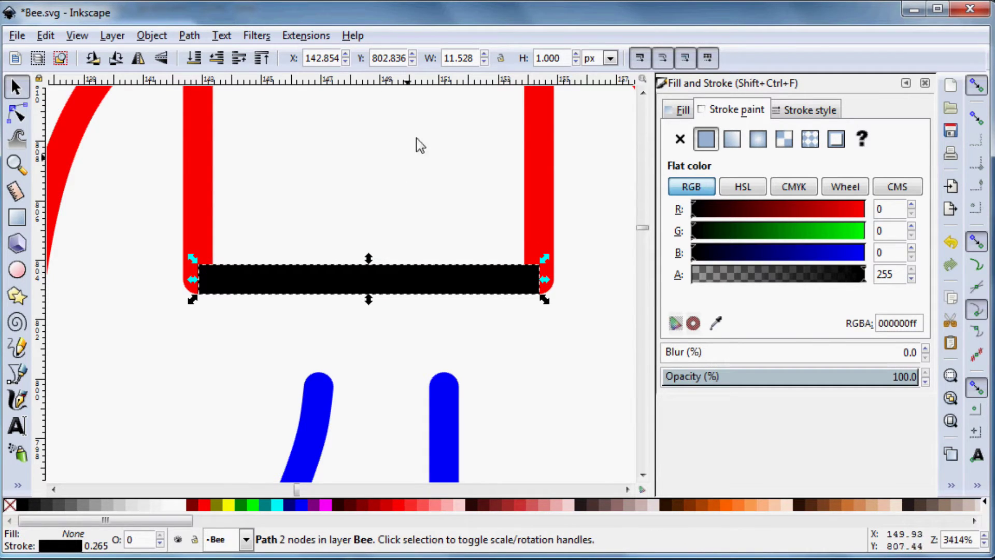
- Show the line's size in inches (0.120 × 0.010 in) and set stroke width units to inches
left_click(611, 58)
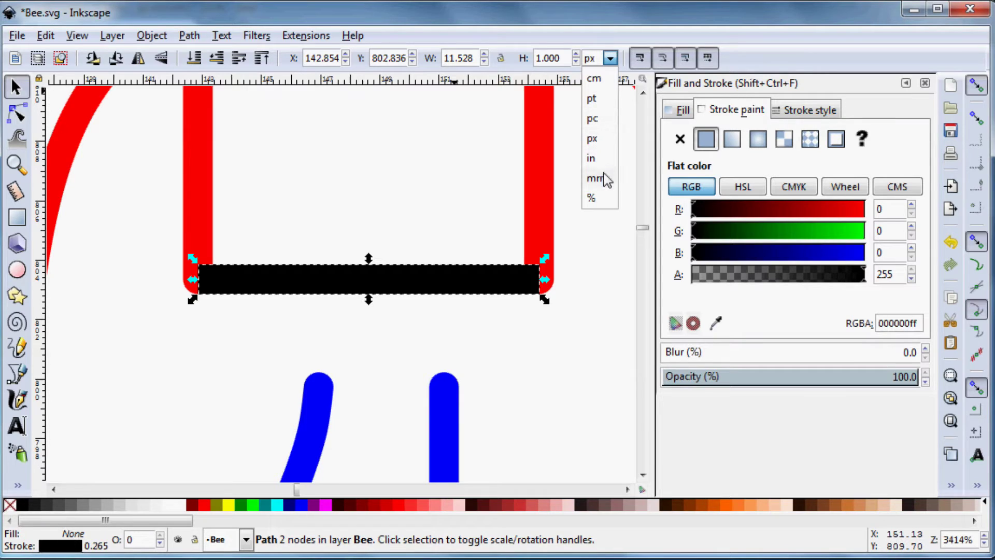
left_click(592, 158)
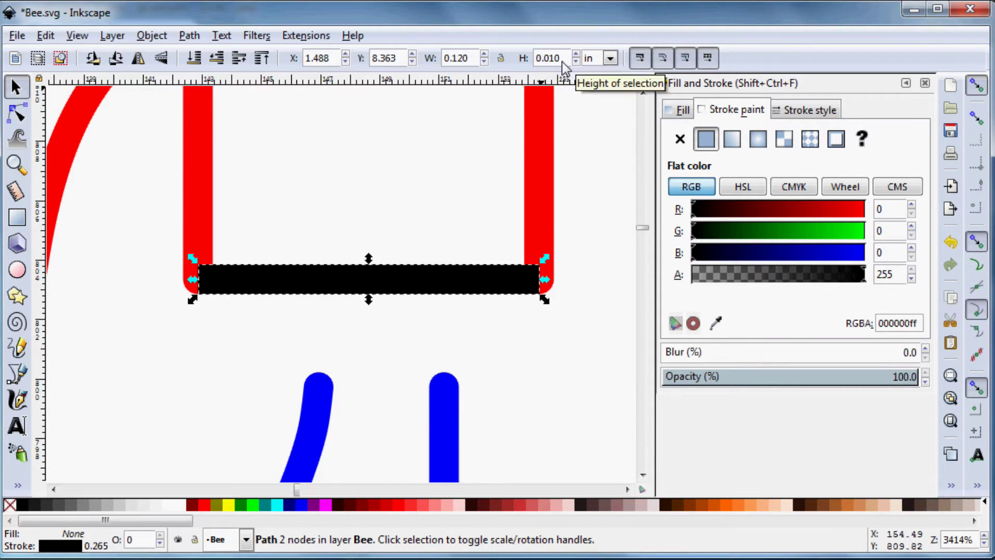
left_click(801, 111)
left_click(843, 136)
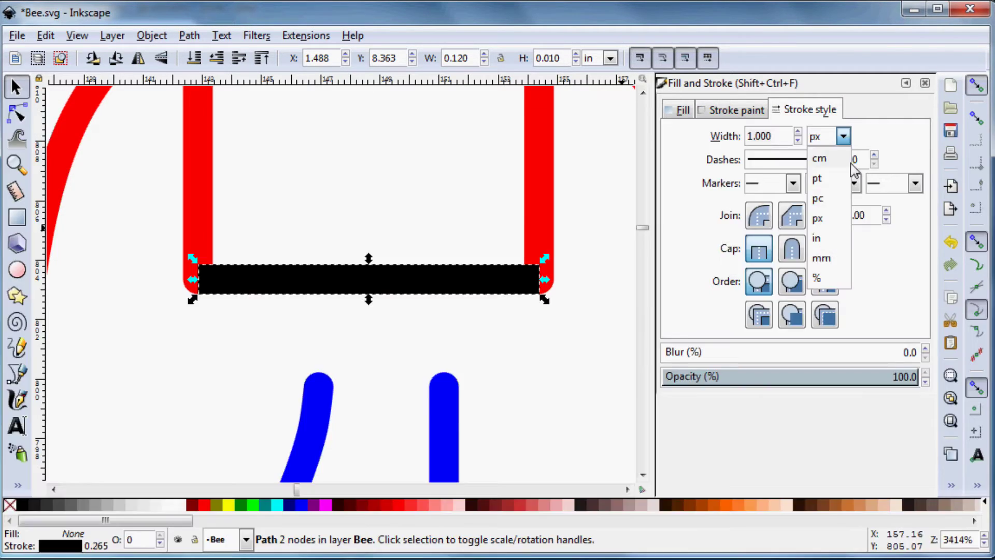
left_click(823, 252)
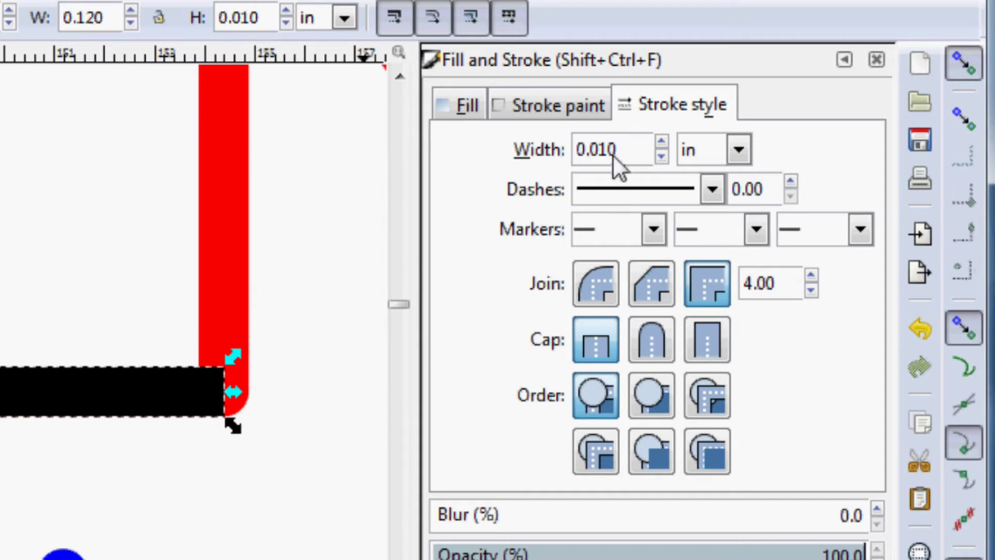
left_click(560, 105)
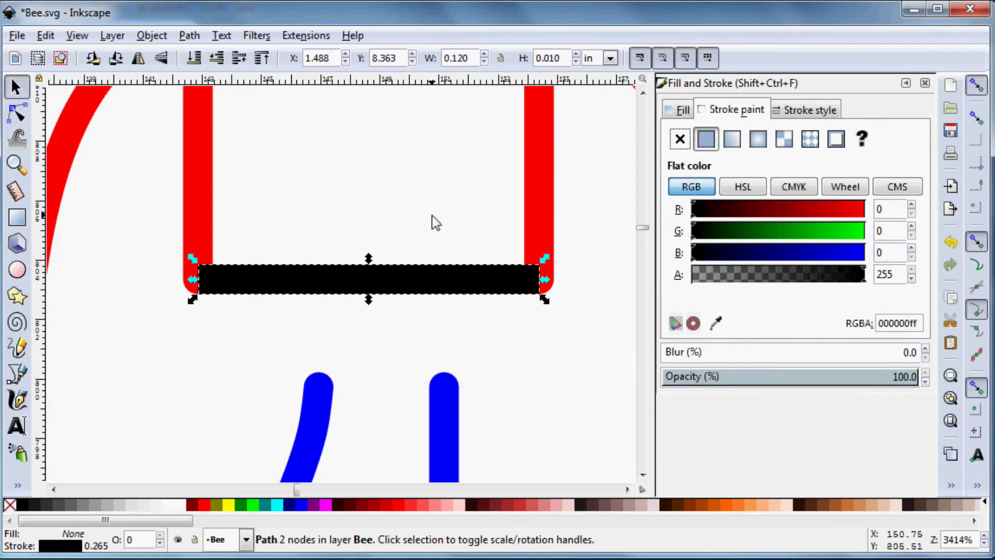
scroll(434, 223, "down", 2)
scroll(435, 223, "down", 7)
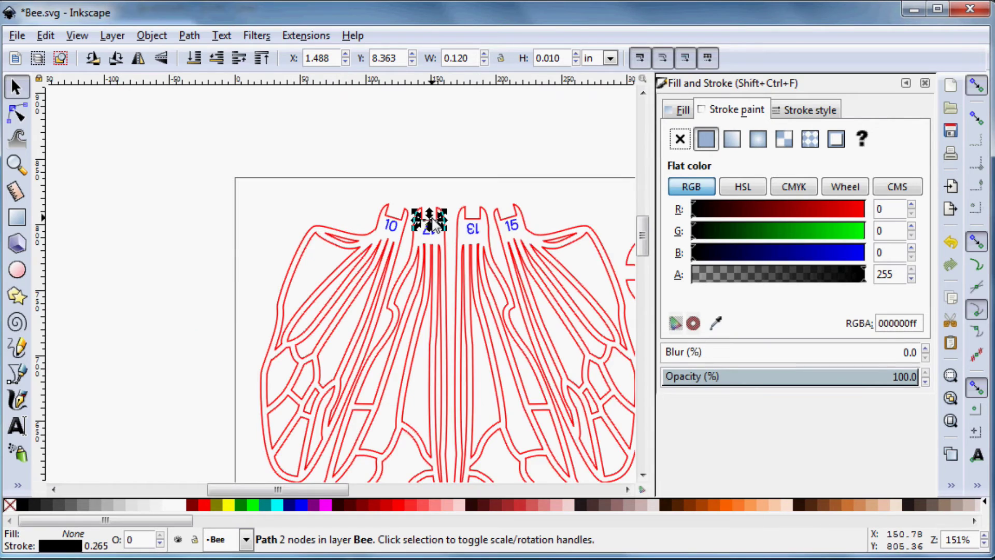
scroll(435, 224, "up", 4)
left_click(433, 223)
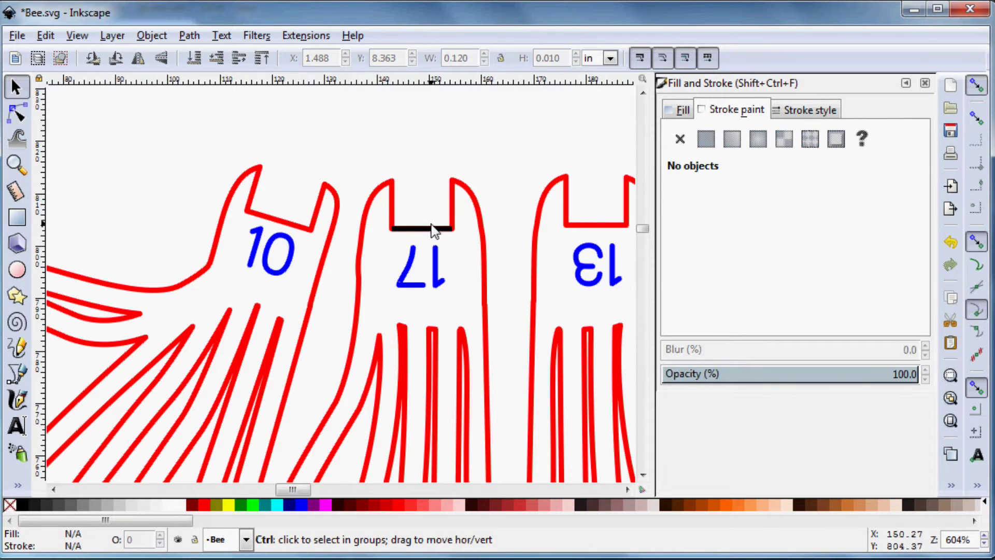
scroll(433, 233, "up", 3)
left_click(433, 235)
left_click_drag(444, 240, 213, 147)
scroll(422, 200, "down", 4)
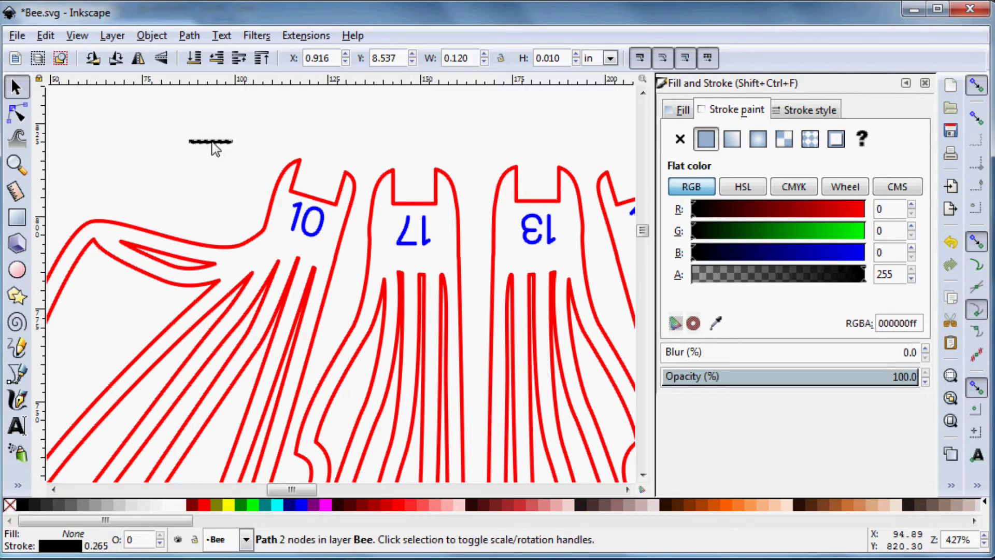
scroll(223, 154, "down", 6)
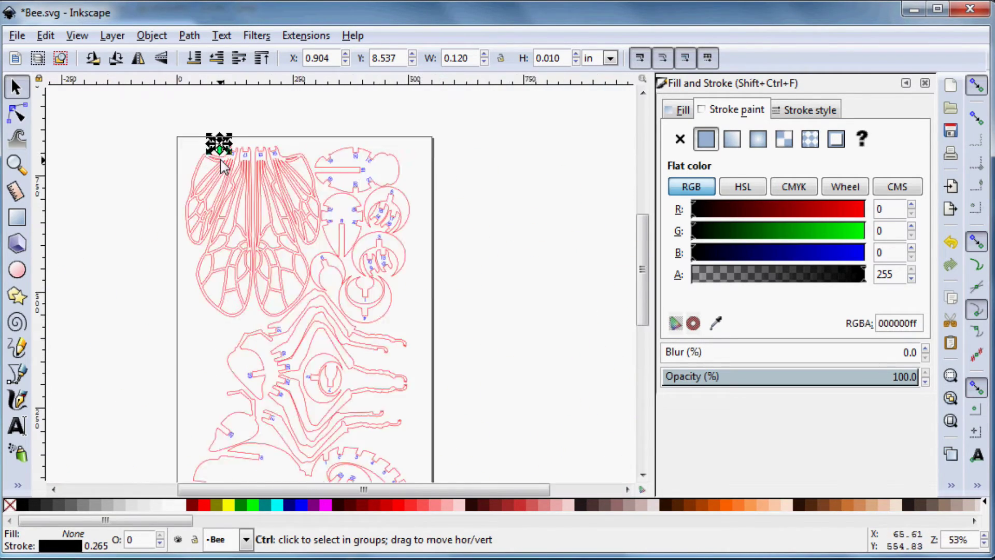
scroll(223, 161, "up", 2)
scroll(217, 123, "up", 2)
key("Escape")
scroll(220, 160, "up", 3)
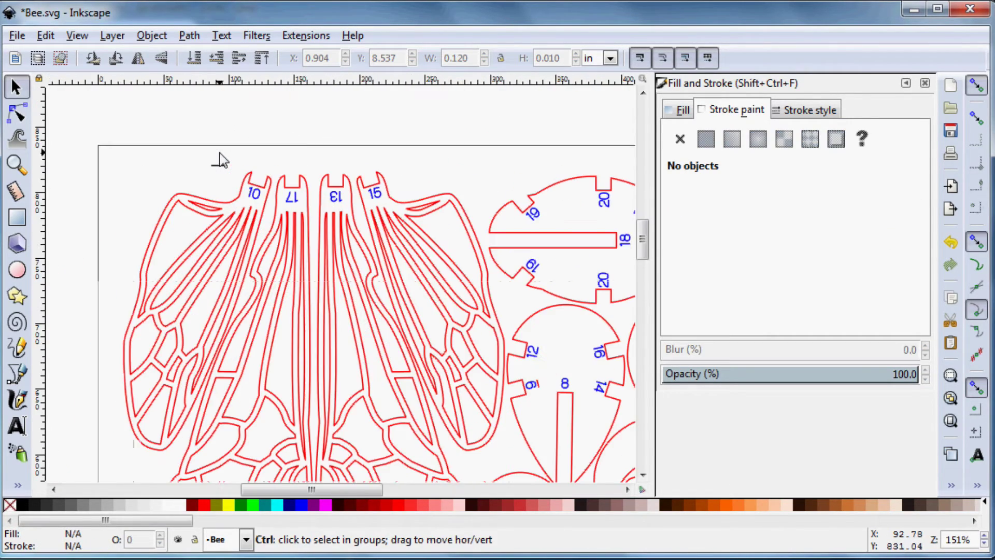
left_click(225, 165)
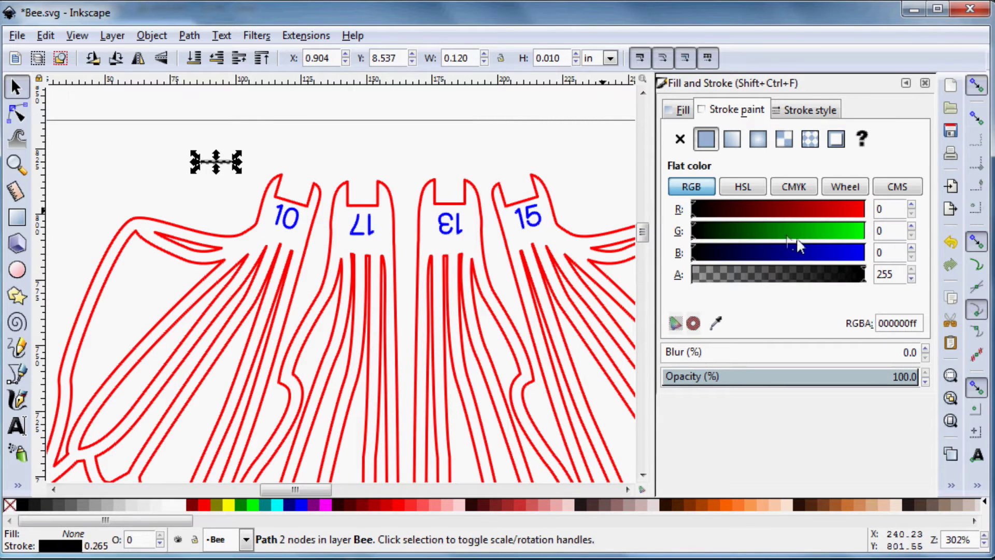
left_click_drag(693, 259, 875, 265)
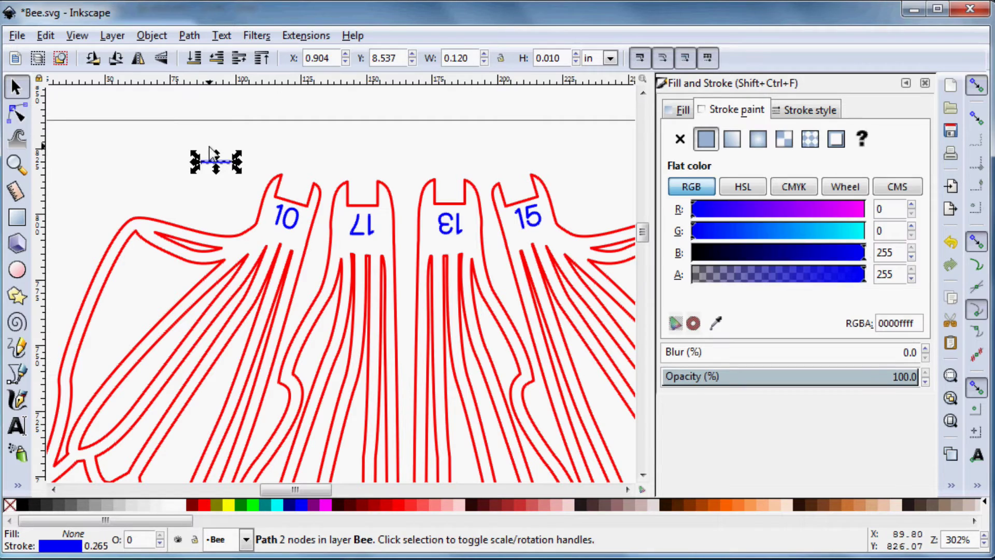
left_click(217, 167)
scroll(217, 167, "up", 5)
left_click(235, 168)
left_click_drag(237, 174, 233, 429)
scroll(275, 295, "down", 4)
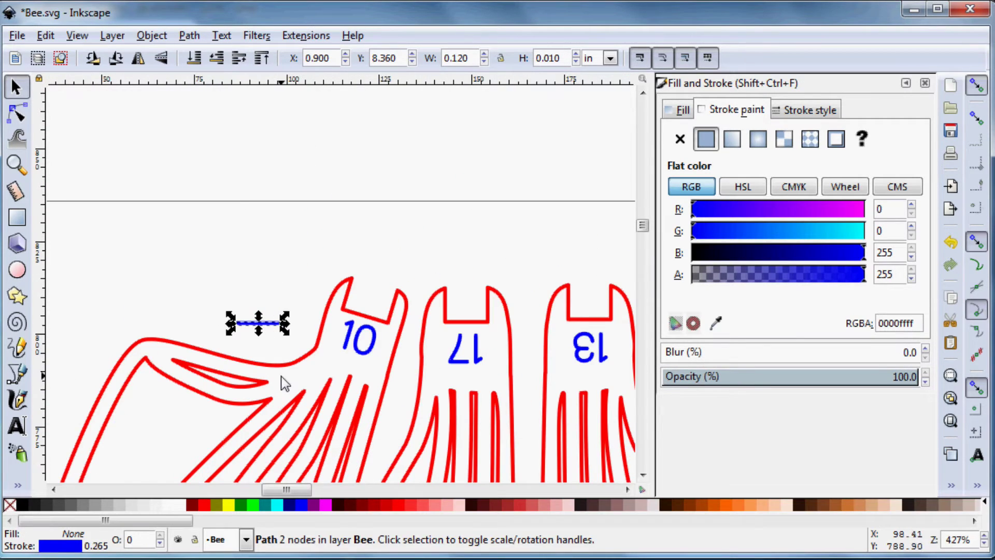
scroll(256, 326, "up", 2)
left_click_drag(280, 166, 284, 186)
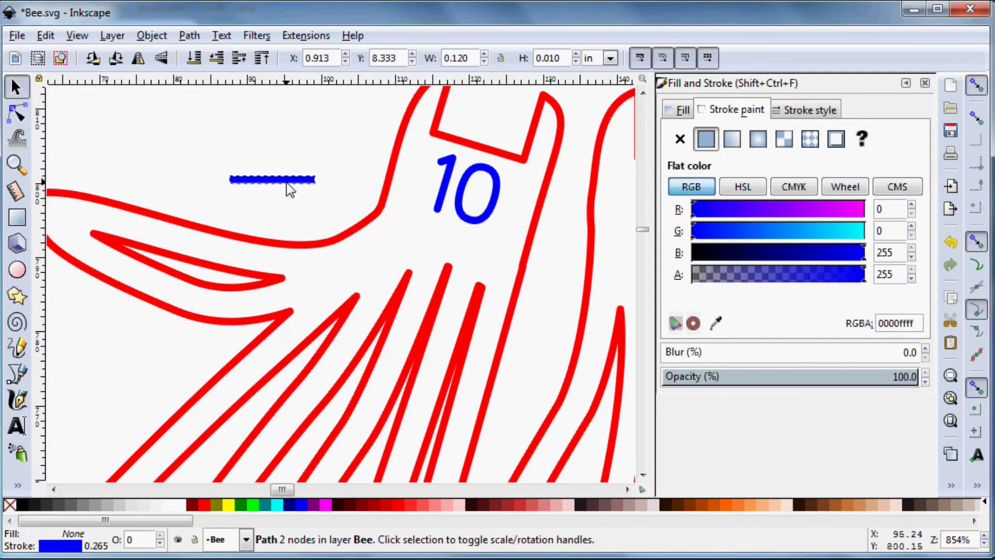
left_click(273, 186)
scroll(235, 131, "up", 2)
scroll(237, 131, "down", 2)
scroll(238, 132, "down", 8)
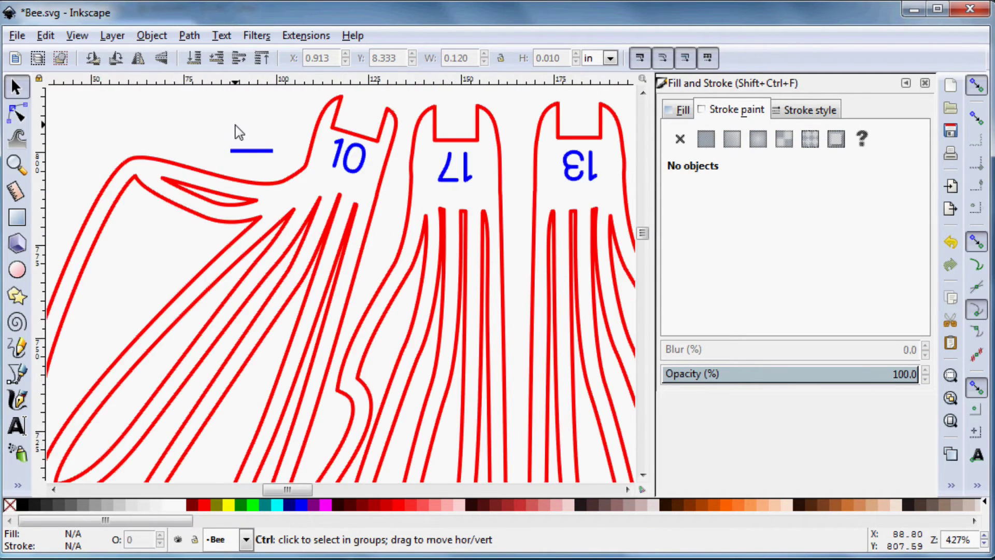
scroll(259, 173, "down", 1)
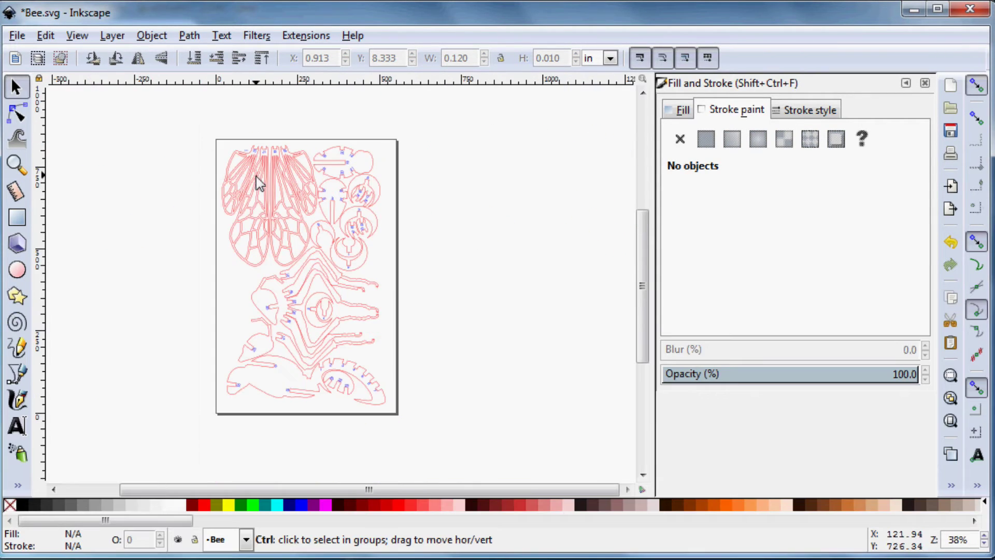
- Select all 174 bee pieces and combine them into one group
left_click_drag(182, 116, 430, 426)
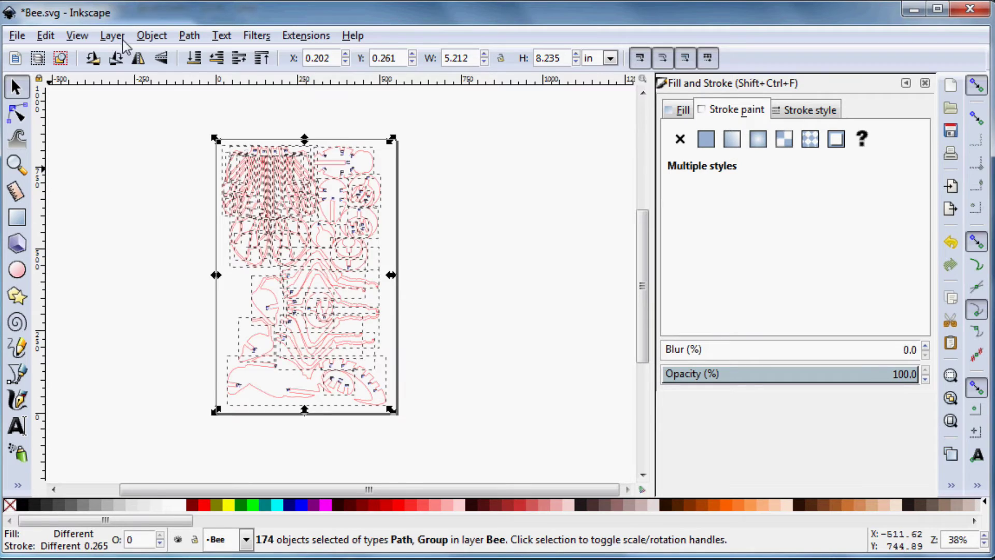
left_click(151, 36)
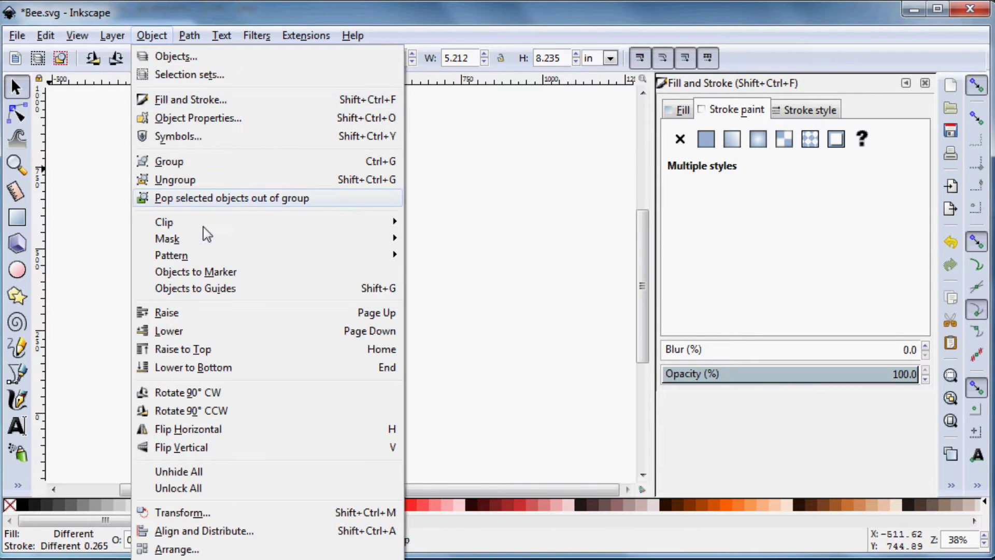
left_click(196, 162)
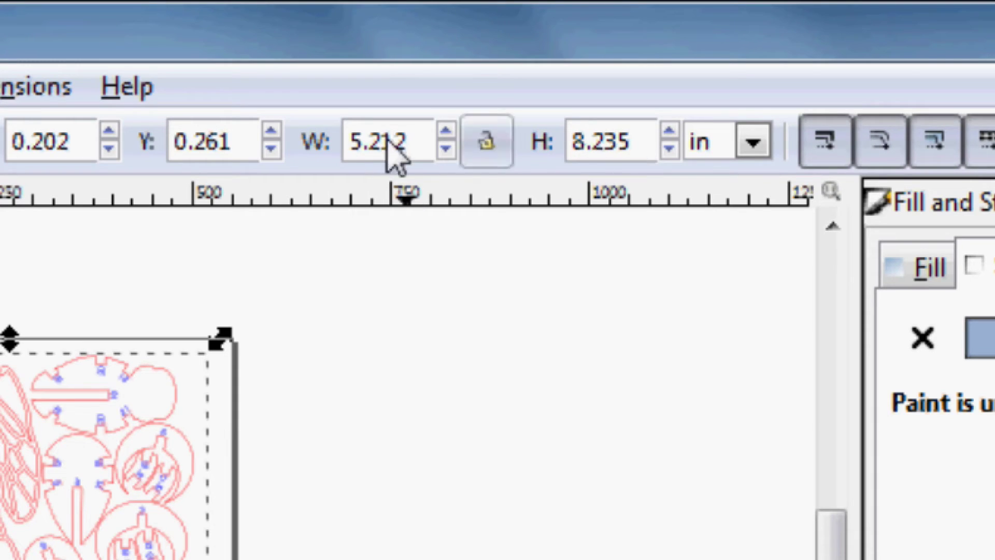
- Lock the group's width and height to scale together, then select the short blue line near piece 10
left_click(487, 147)
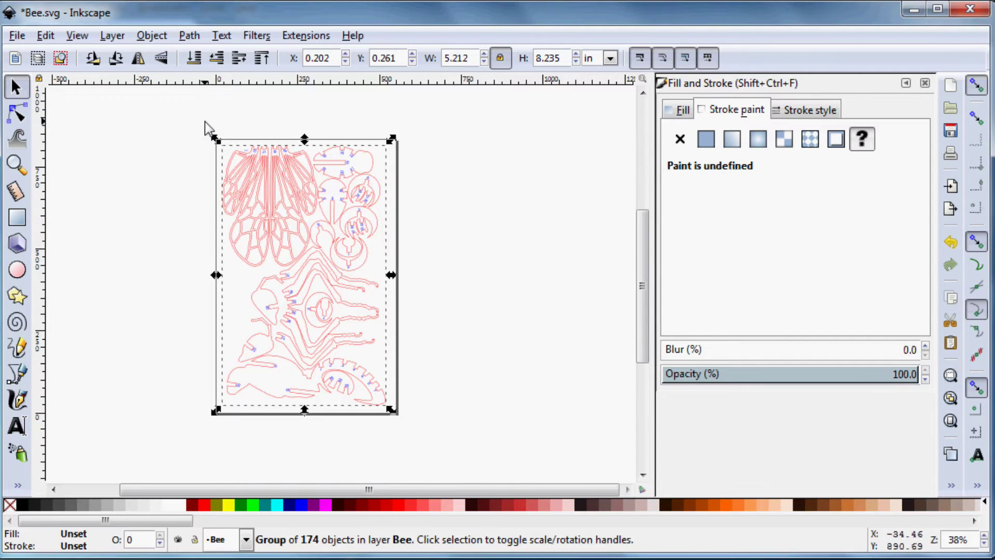
scroll(240, 152, "up", 7, "ctrl")
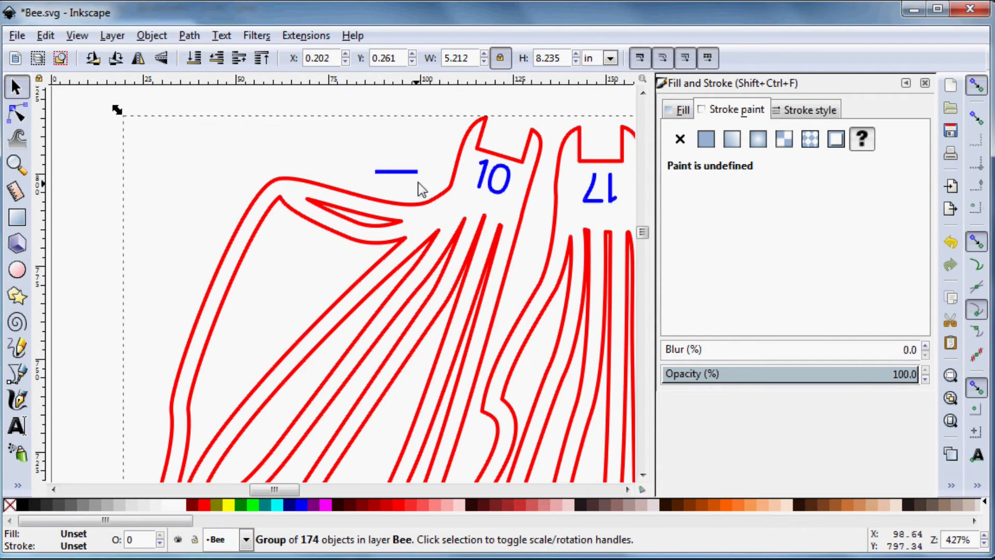
key("Escape")
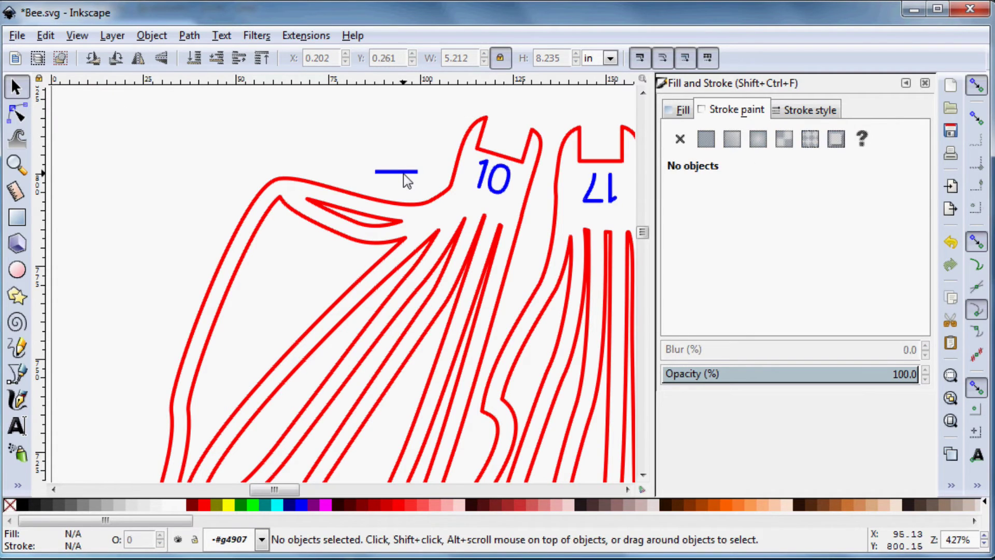
left_click(407, 181)
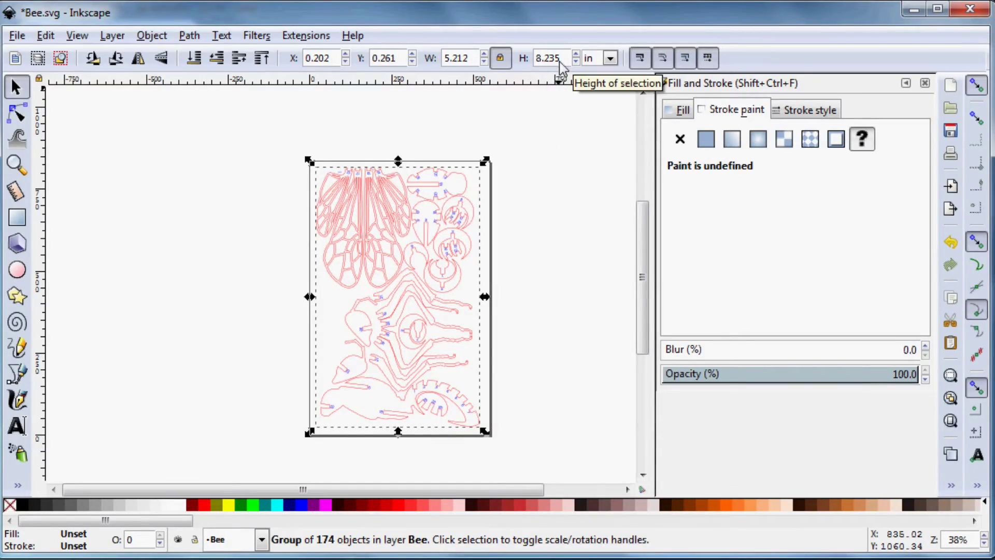
left_click(500, 59)
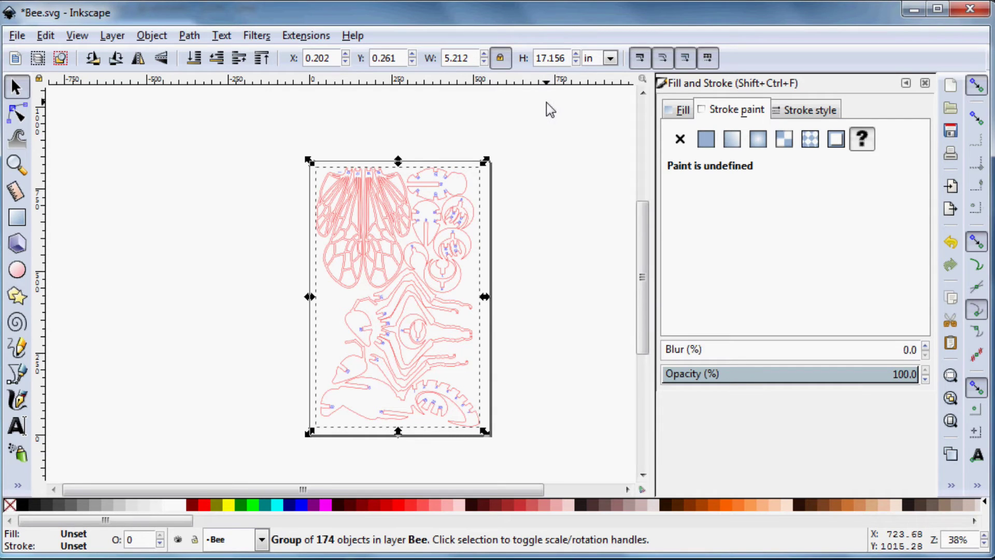
- Scale the bee group proportionally to 17.156 in tall and 10.858 in wide
key("ctrl+z")
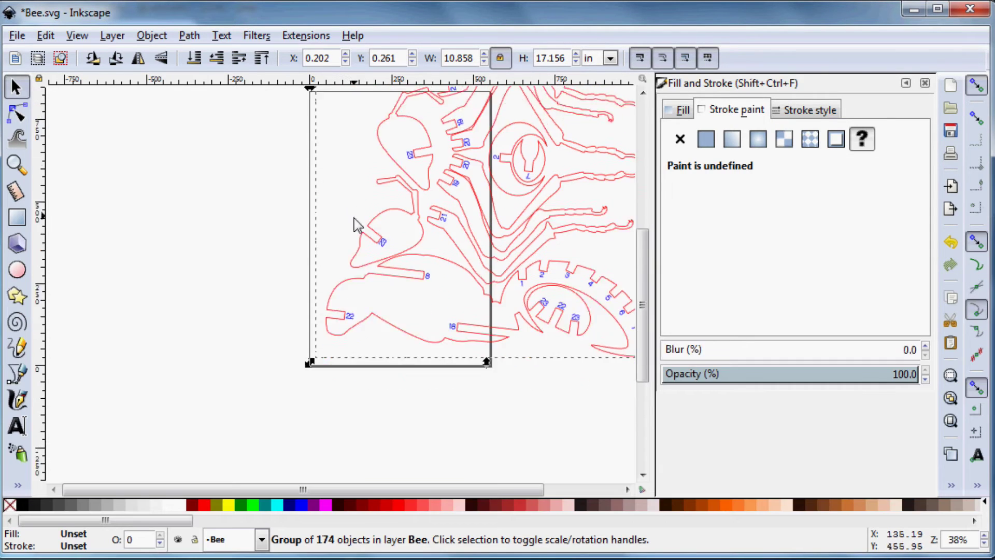
scroll(357, 226, "down", 5)
scroll(363, 238, "down", 4, "ctrl")
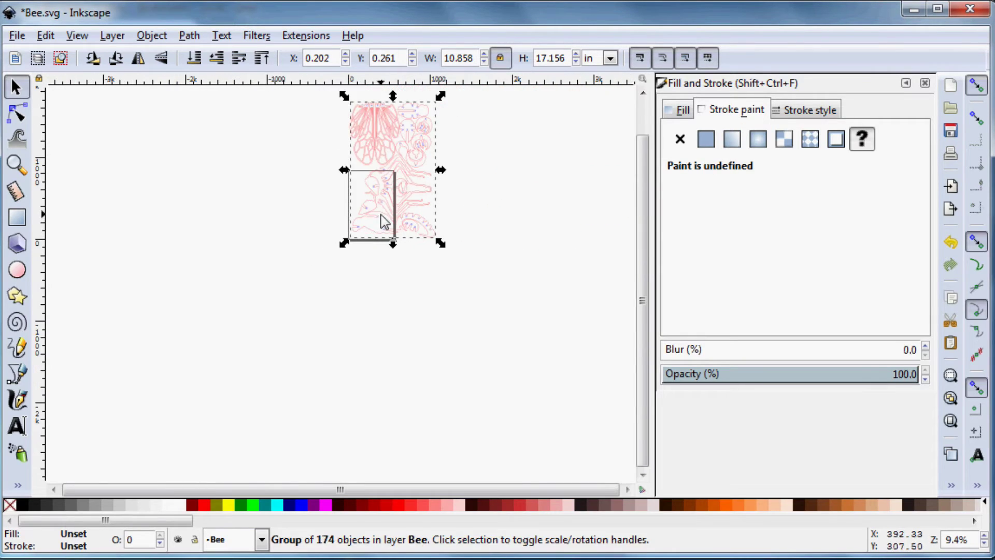
scroll(398, 304, "down", 5)
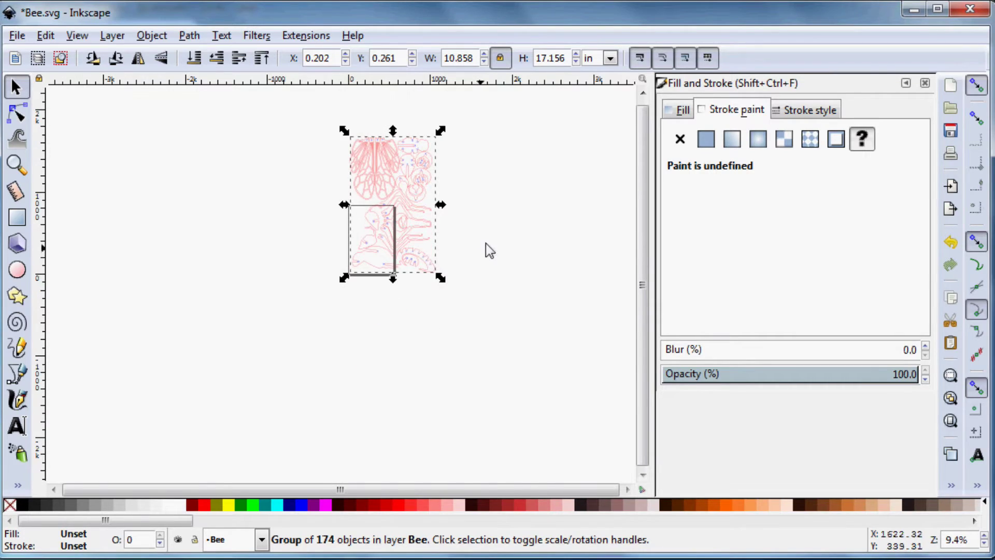
scroll(476, 238, "up", 3, "ctrl")
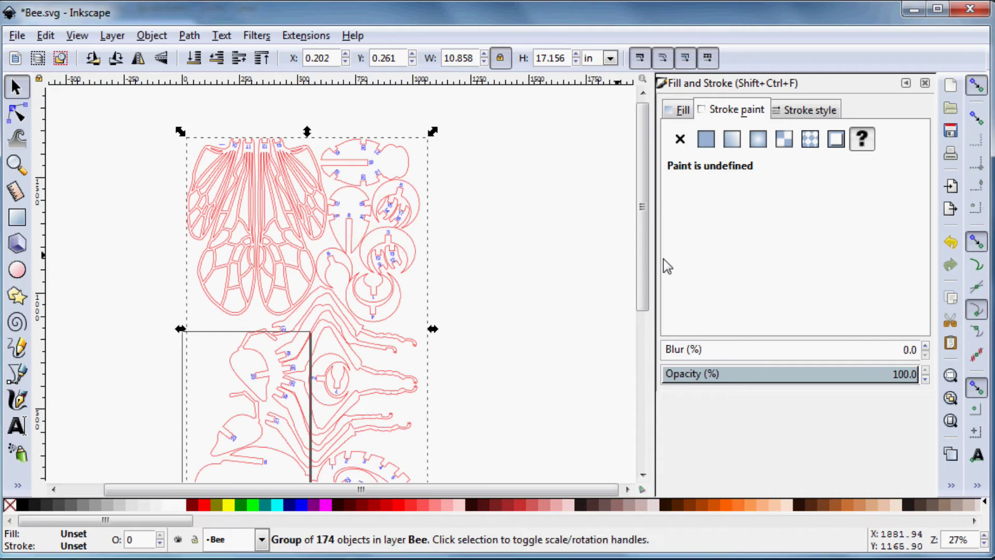
scroll(265, 124, "up", 7, "ctrl")
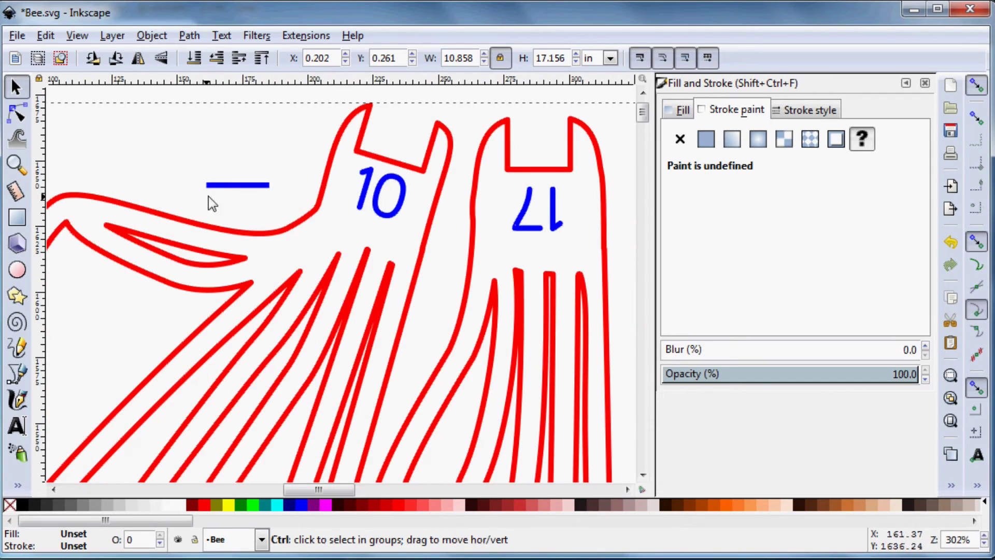
key("Escape")
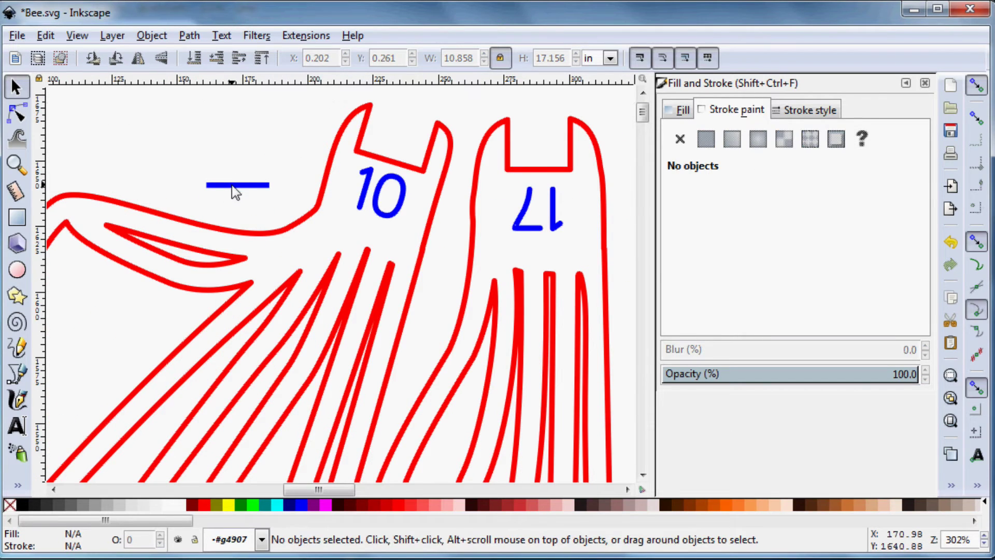
- Drag the short blue line beside wing piece 10 to a slightly shifted position
left_click(236, 191)
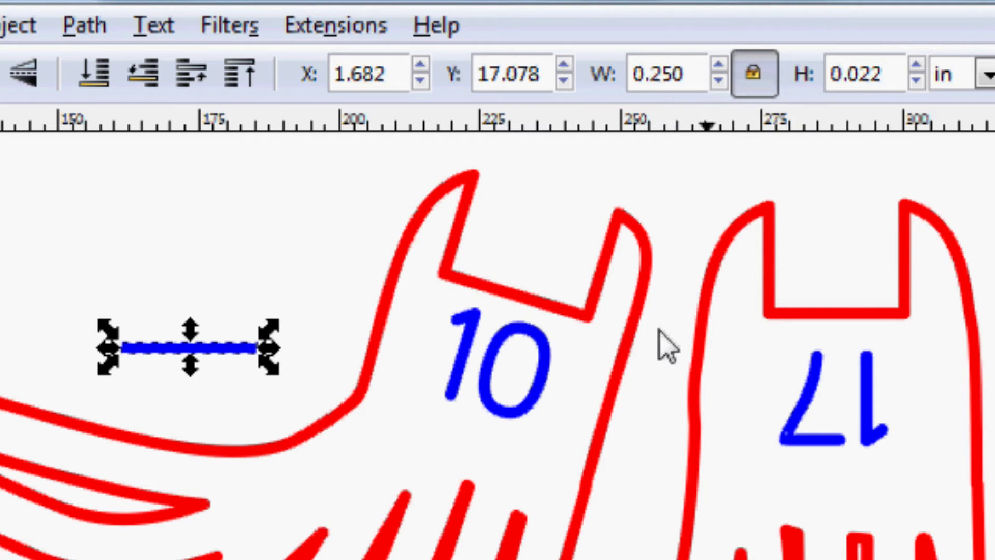
left_click_drag(248, 363, 182, 322)
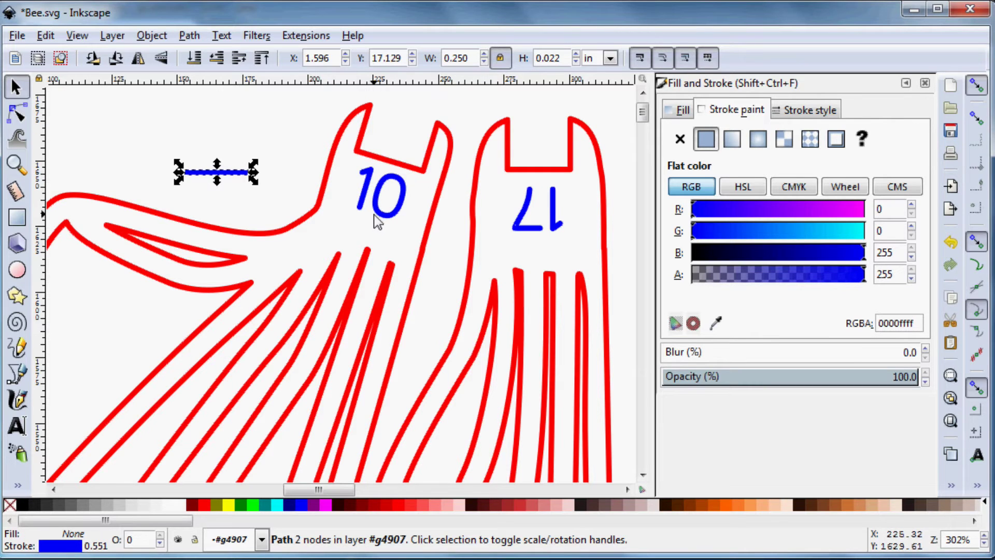
scroll(377, 222, "down", 8)
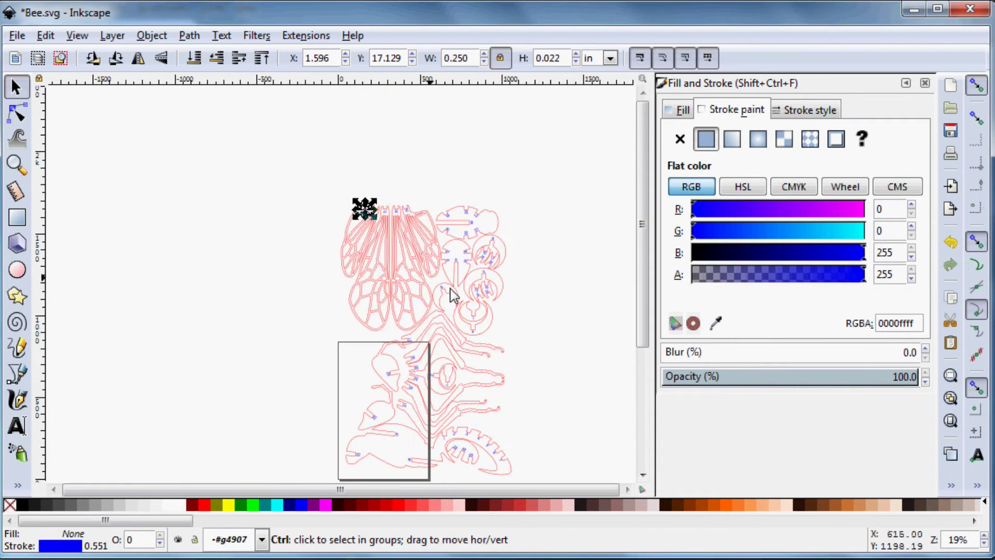
scroll(447, 293, "up", 2)
scroll(446, 291, "down", 2)
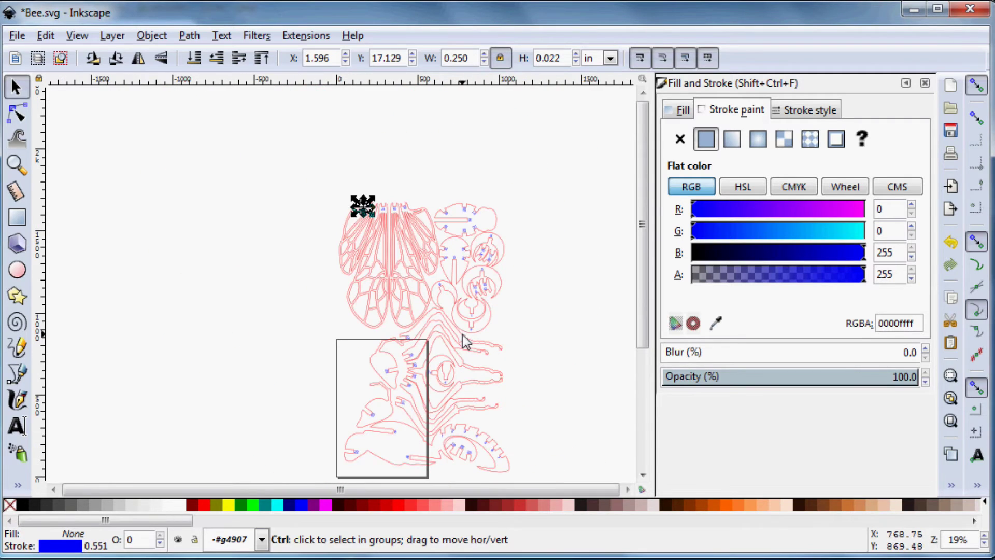
left_click_drag(457, 329, 400, 295)
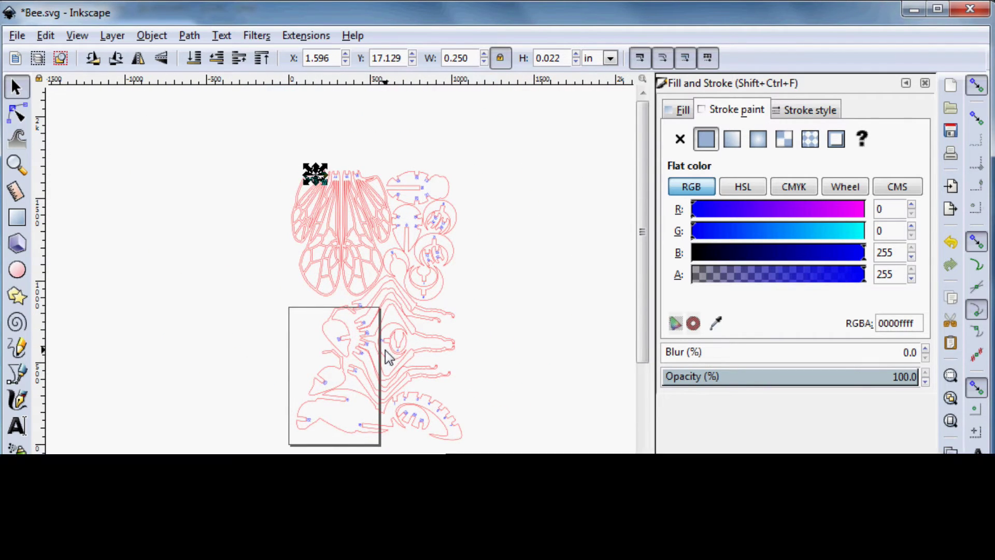
scroll(386, 356, "up", 3)
scroll(389, 357, "down", 5)
scroll(389, 348, "up", 1)
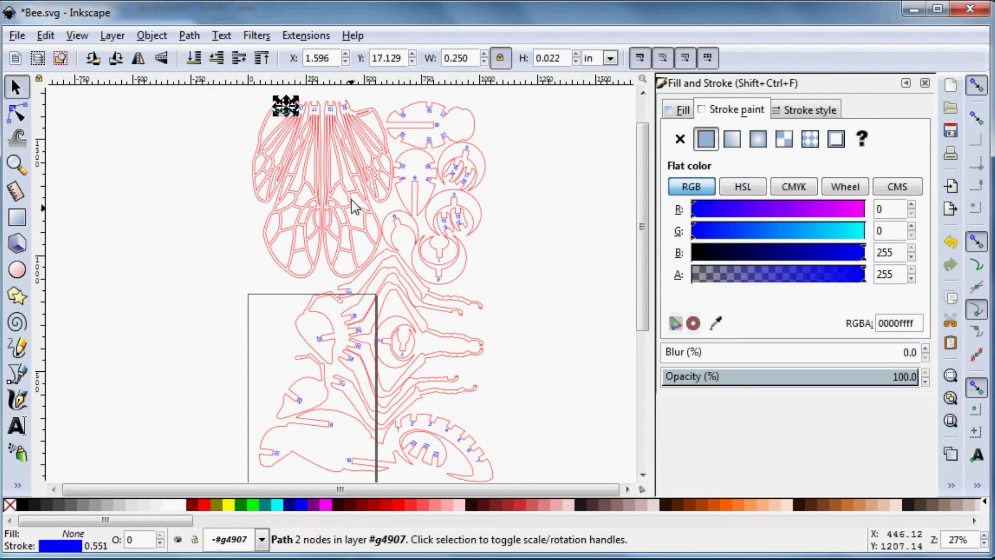
left_click(502, 268)
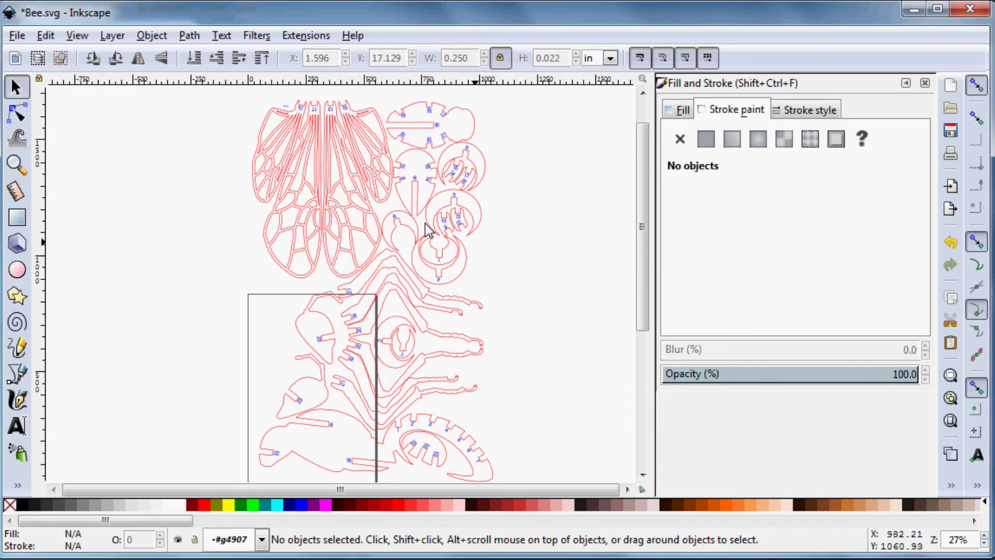
scroll(296, 144, "up", 3)
scroll(332, 210, "down", 5)
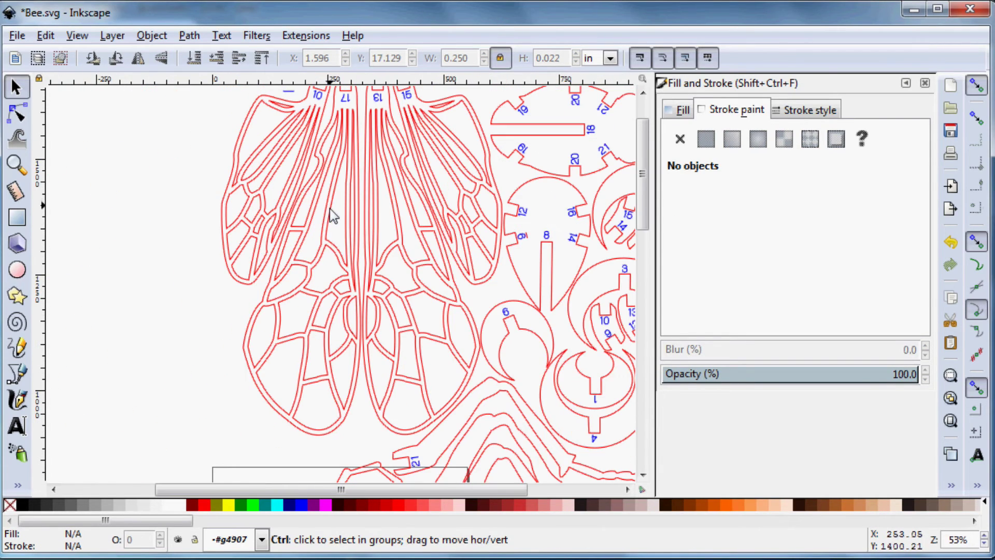
scroll(322, 276, "up", 2)
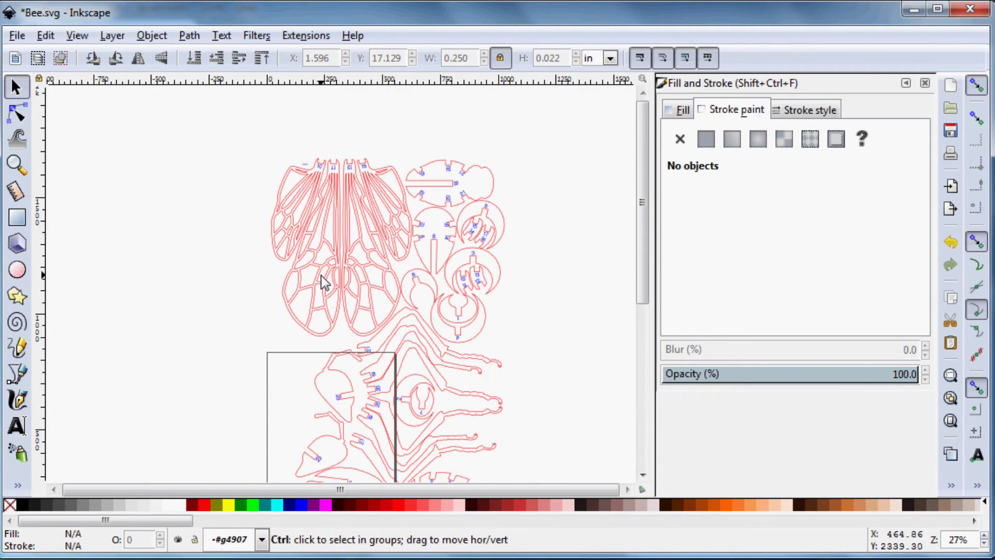
- Group the wing pieces through the Object menu and try moving the group left and right
scroll(304, 203, "up", 2)
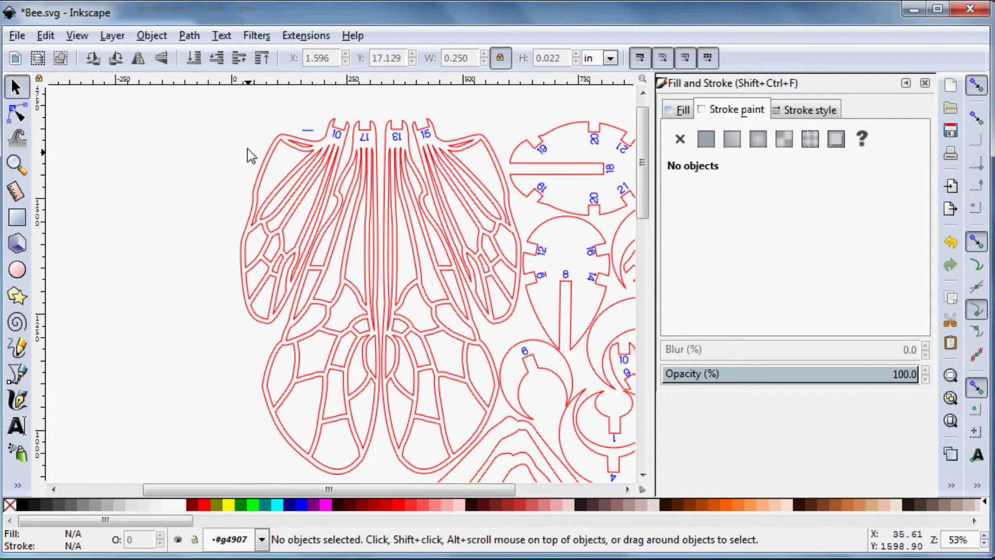
left_click_drag(230, 102, 533, 485)
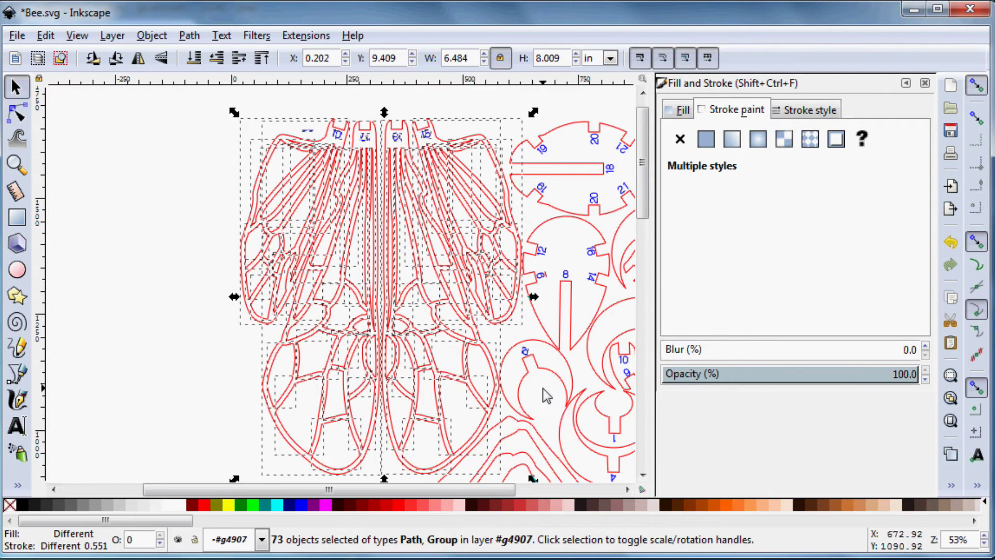
left_click(141, 36)
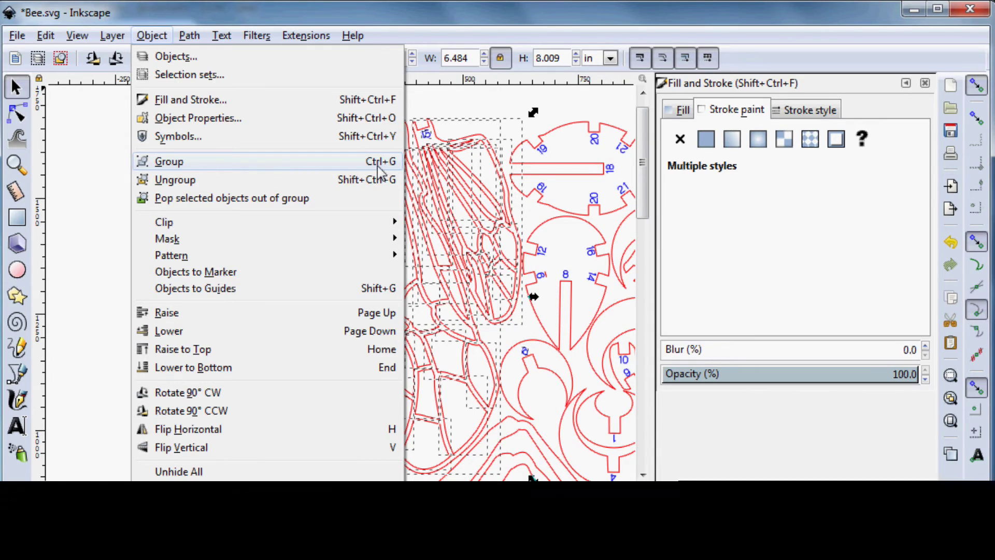
mouse_move(306, 35)
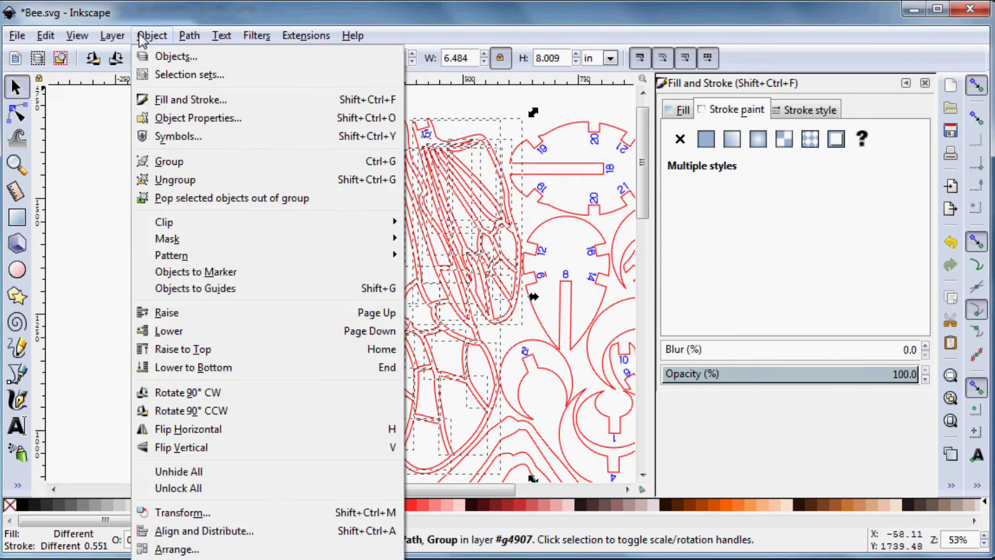
mouse_move(152, 35)
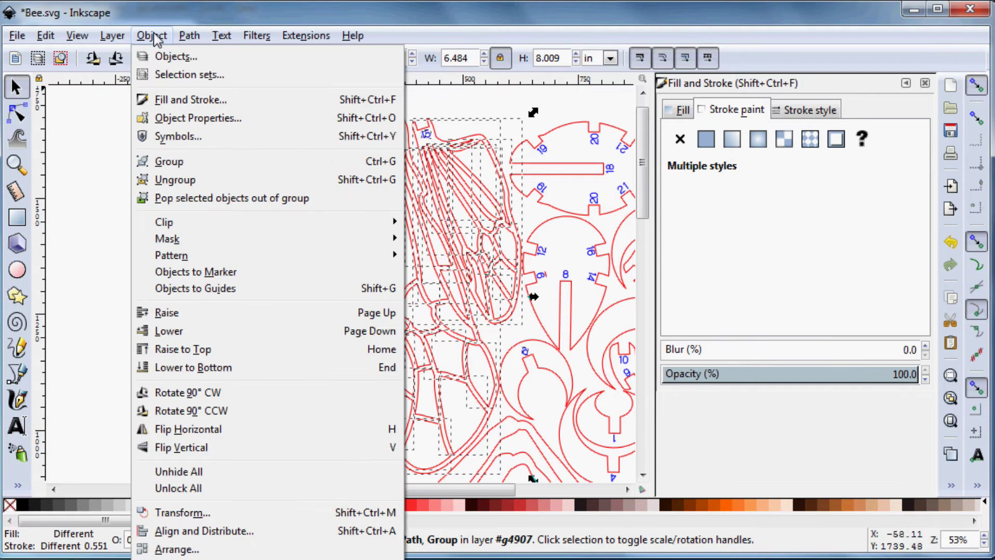
left_click(194, 164)
left_click(185, 194)
left_click(374, 200)
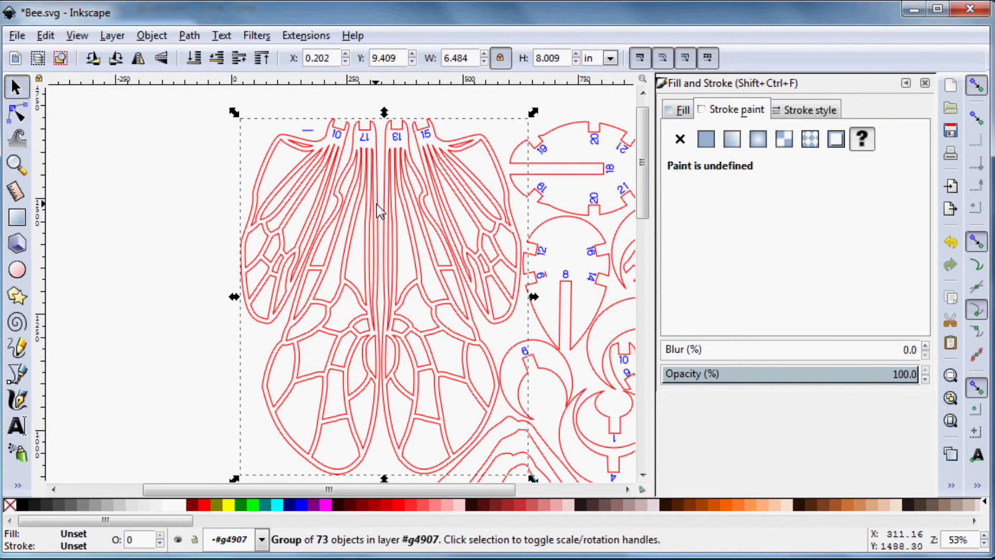
left_click_drag(377, 211, 312, 206)
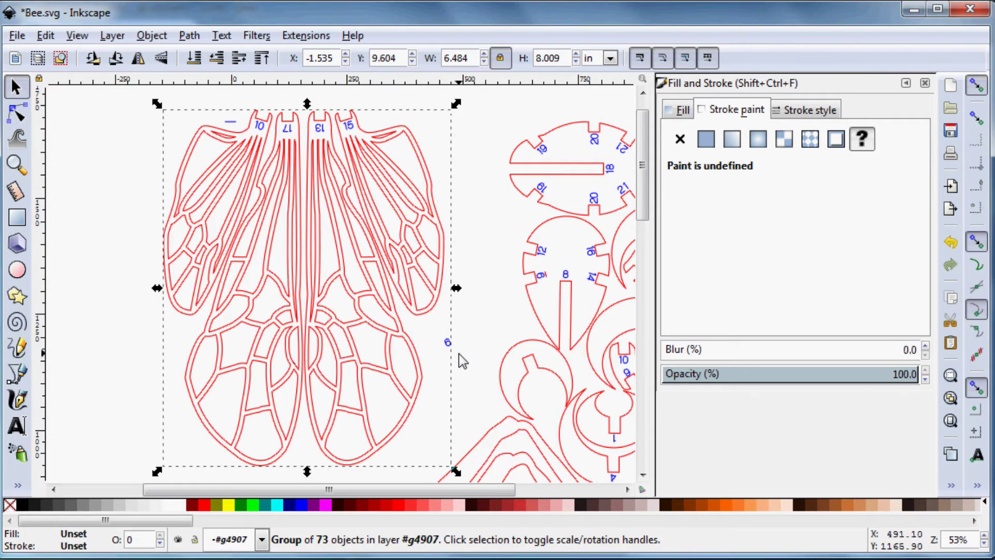
key("ctrl")
left_click_drag(443, 363, 519, 373)
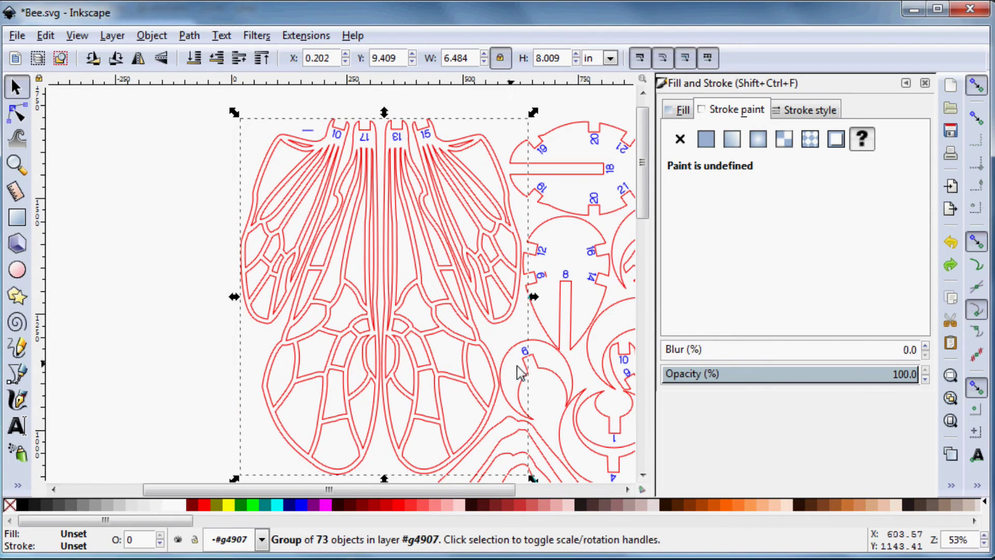
key("ctrl")
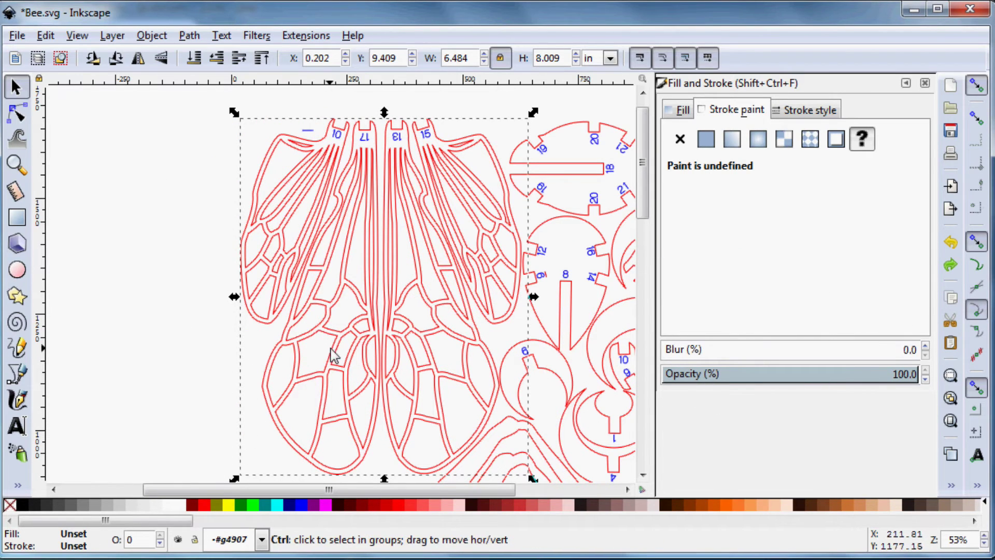
key("Escape")
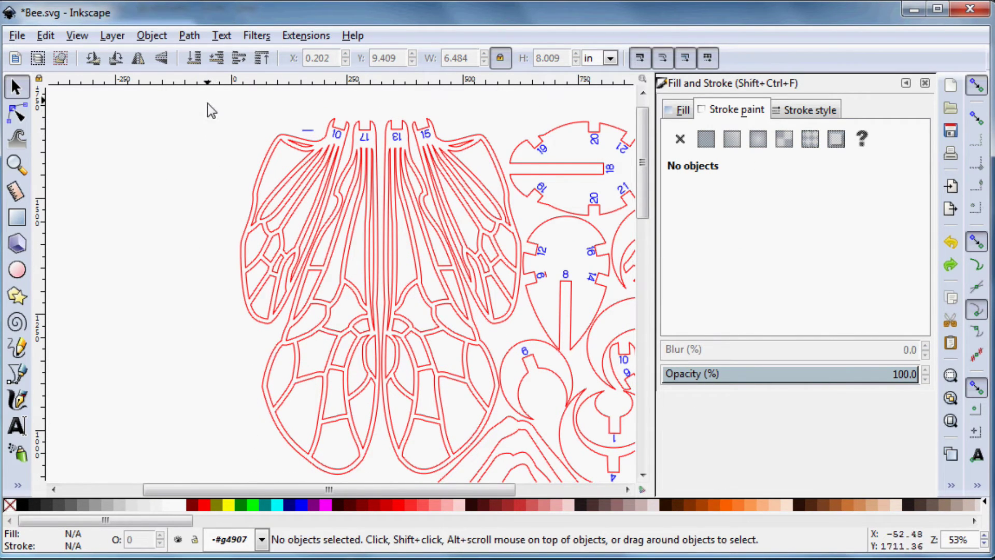
- Regroup the 72 wing pieces with Ctrl+G and shift the group to the left
left_click_drag(208, 103, 529, 474)
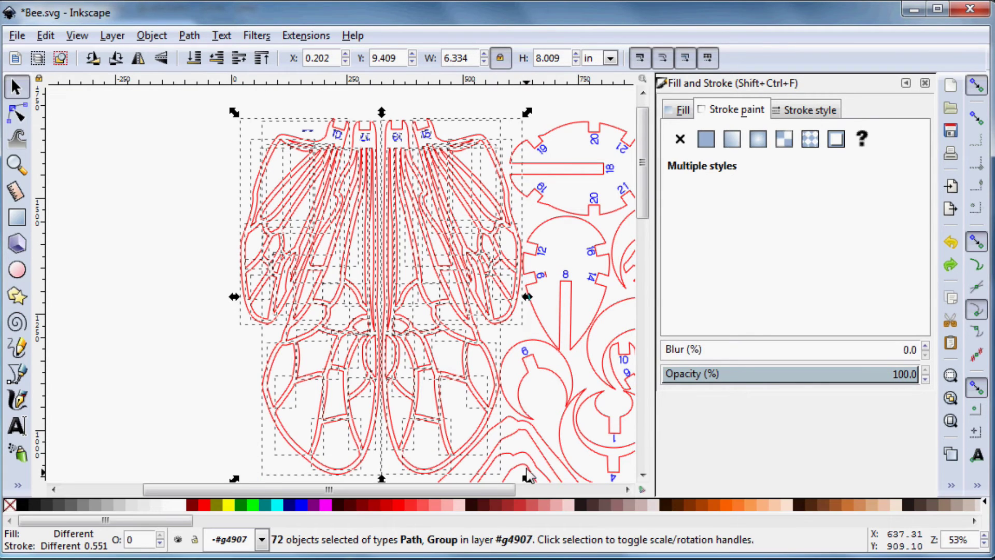
key("ctrl")
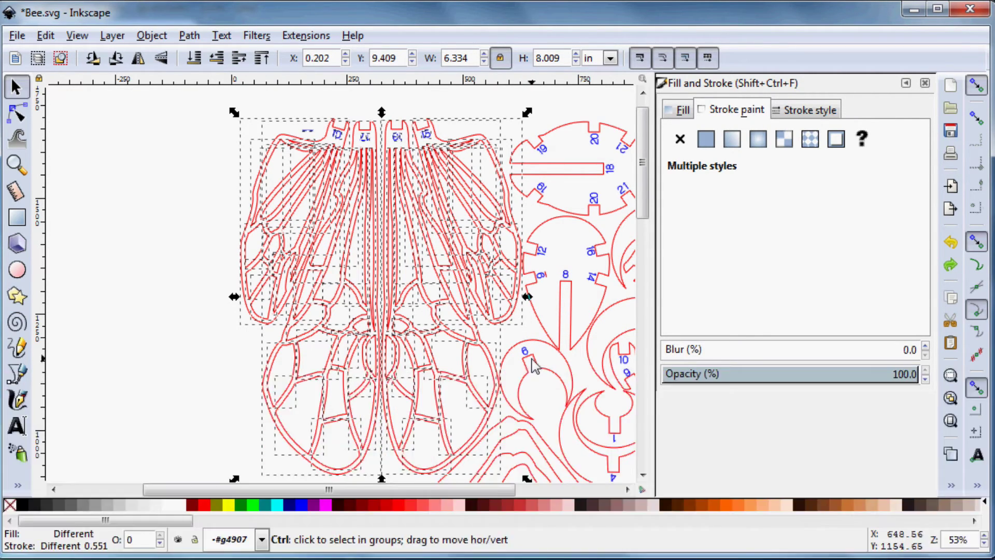
key("ctrl+g")
left_click_drag(460, 340, 393, 334)
scroll(274, 273, "up", 2)
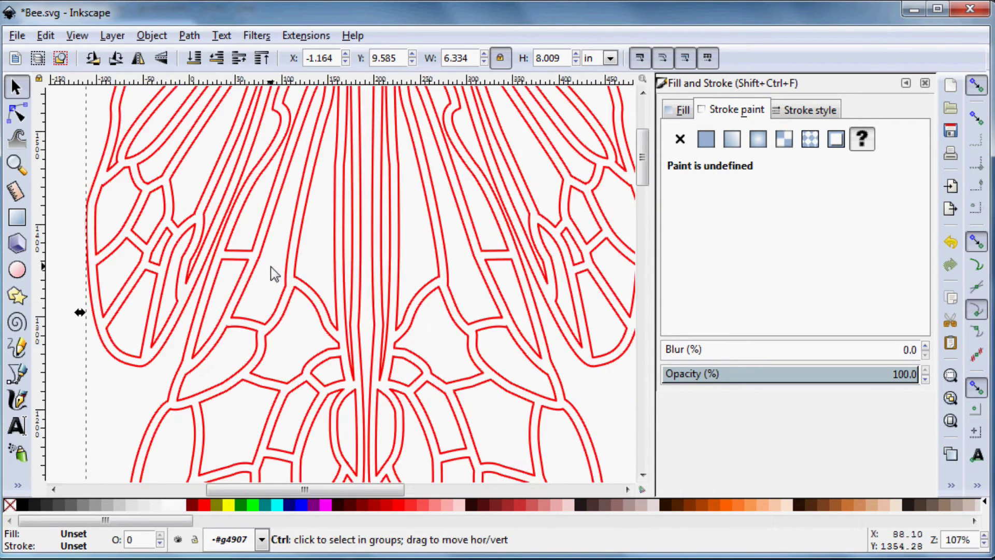
scroll(274, 274, "down", 4)
- Move the wing group further up and to the left
left_click(331, 223)
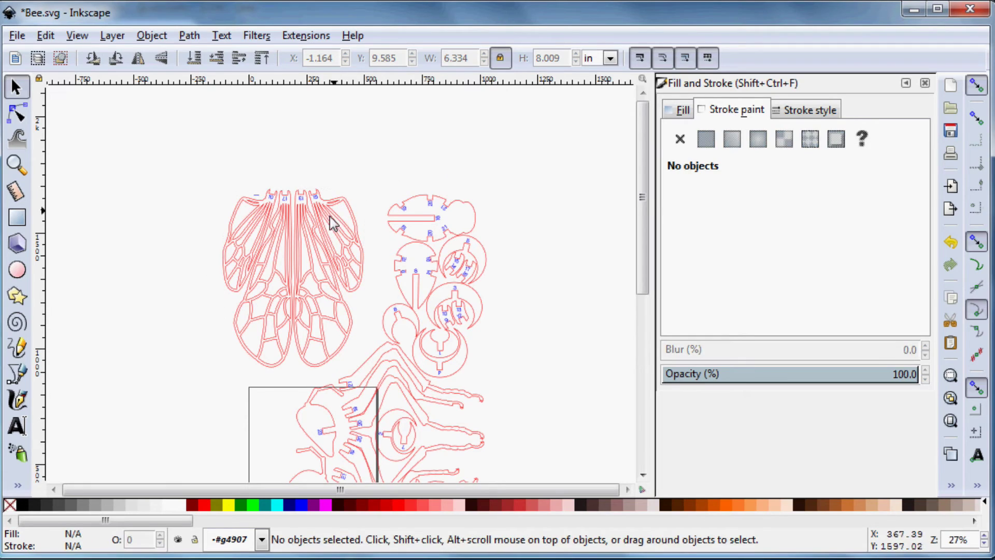
left_click(330, 222)
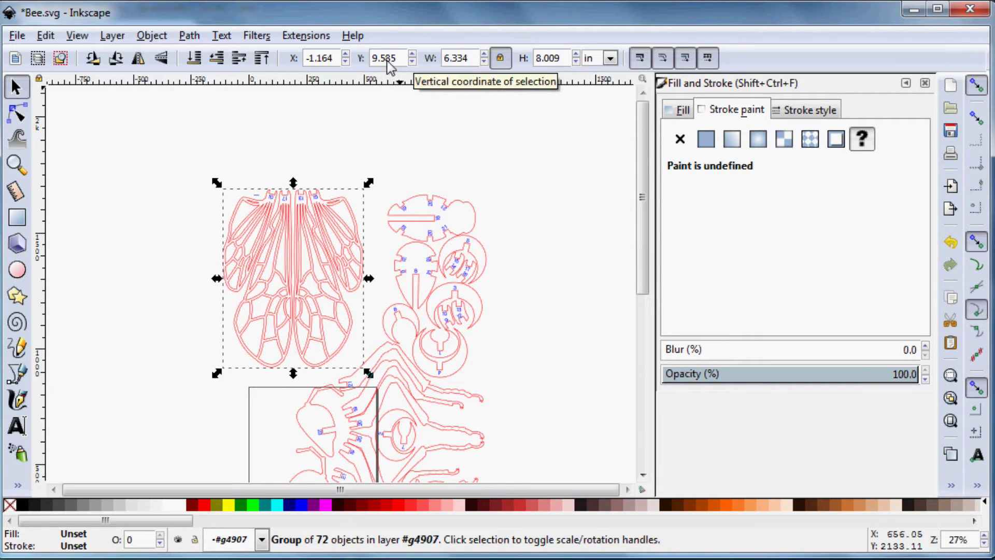
left_click_drag(322, 277, 223, 233)
- Group the 54 round body pieces and move the group up
left_click_drag(340, 148, 520, 384)
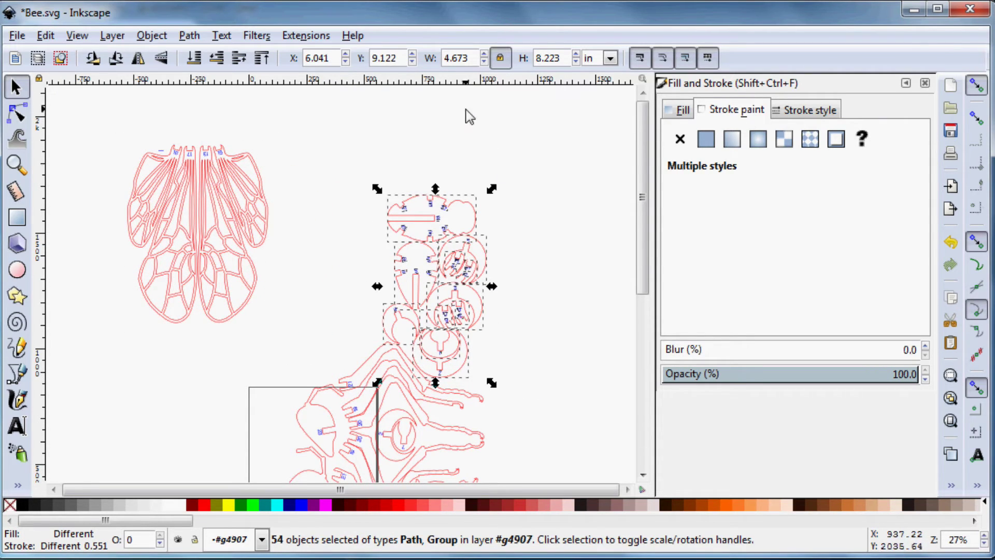
key("ctrl+g")
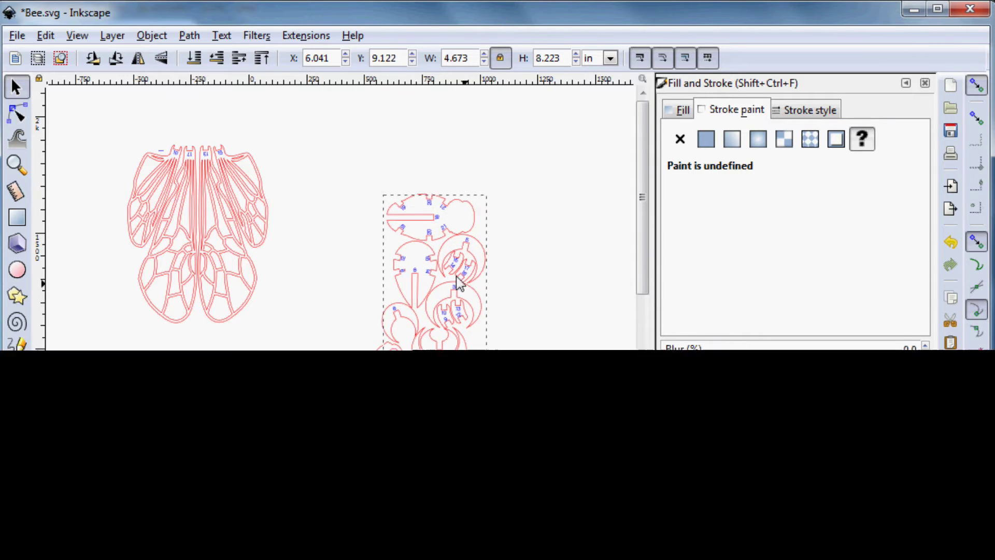
left_click_drag(471, 292, 397, 219)
scroll(409, 220, "down", 5)
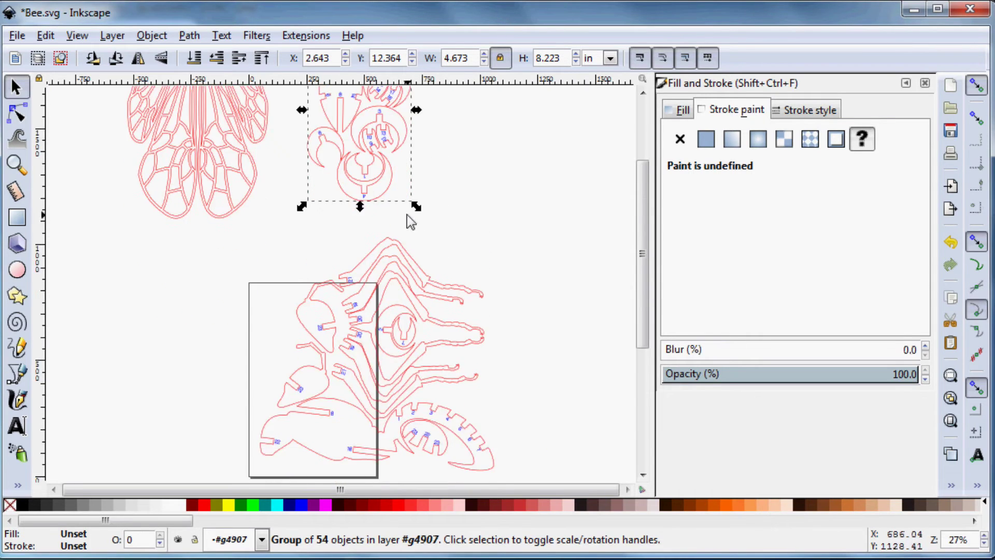
scroll(406, 215, "down", 8)
scroll(383, 254, "up", 7)
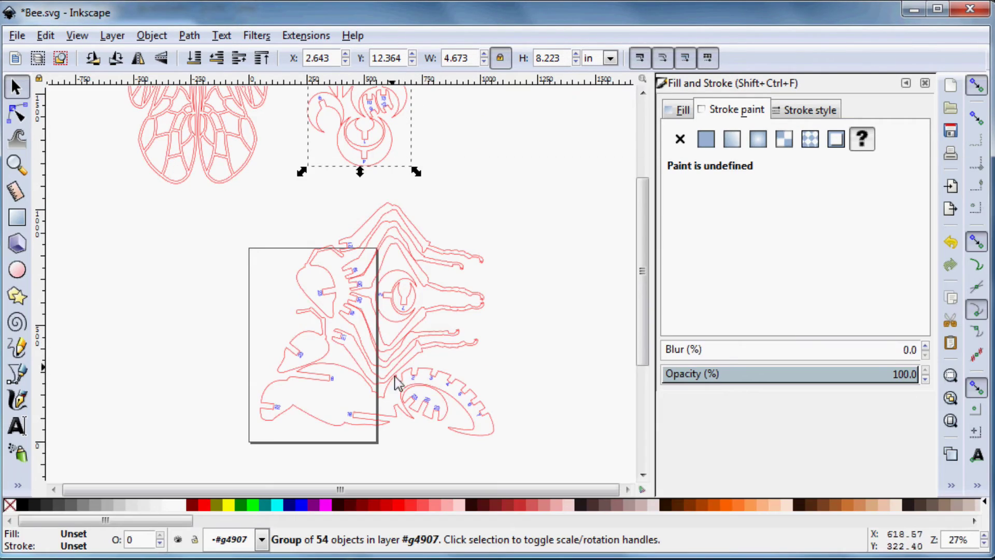
- Group the 20 bottom pieces and move them to the lower left
mouse_move(227, 447)
left_mouse_down()
mouse_move(565, 392)
mouse_move(573, 368)
mouse_move(552, 362)
left_mouse_up()
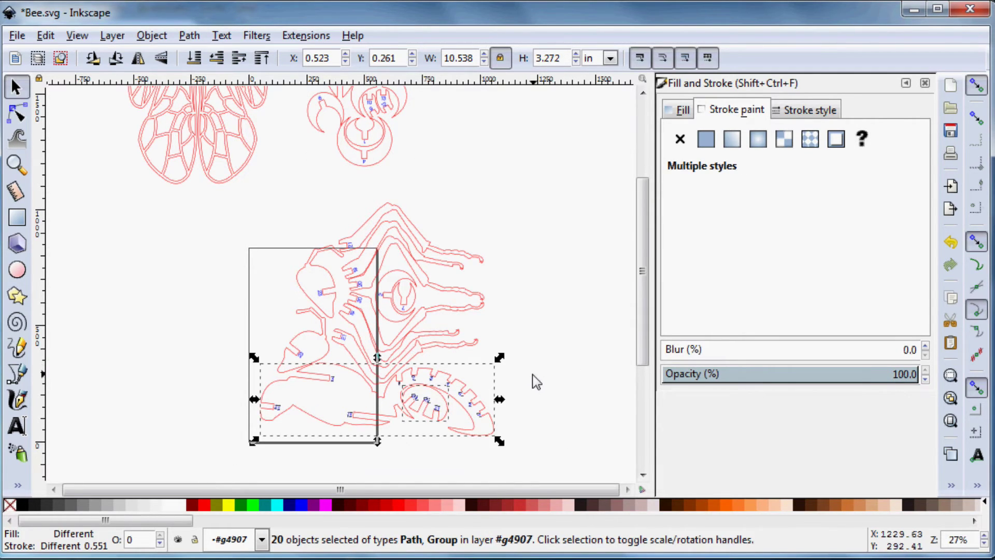
key("ctrl+g")
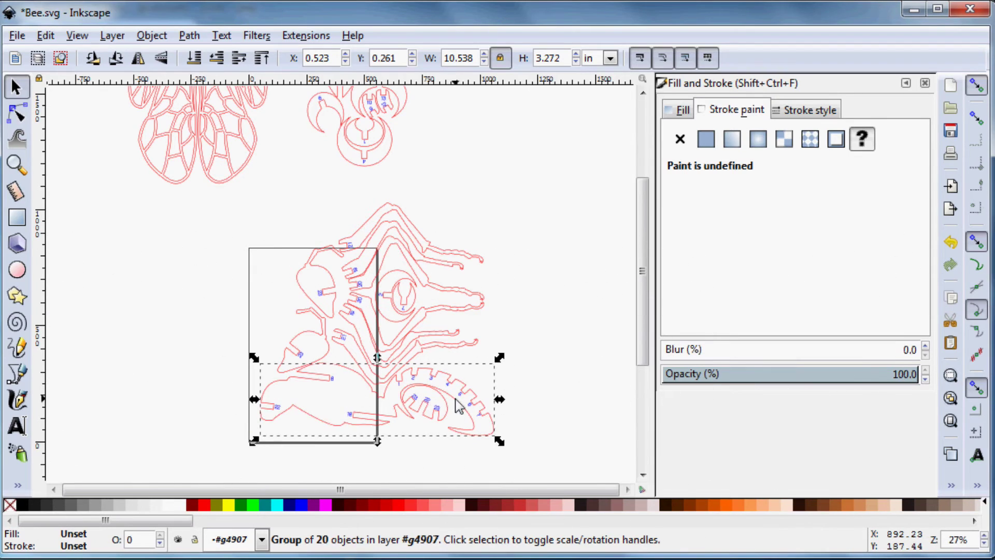
left_click_drag(459, 405, 381, 439)
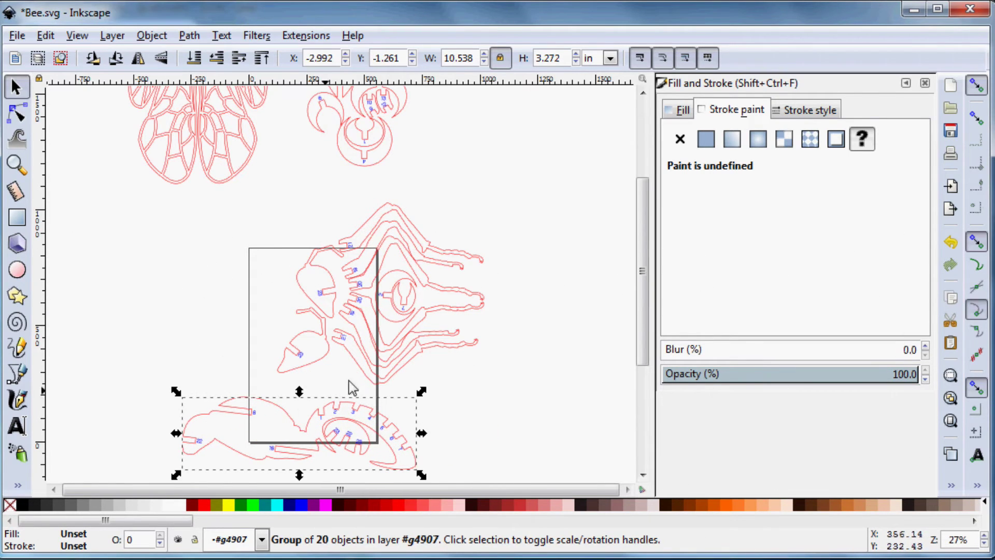
left_click(500, 377)
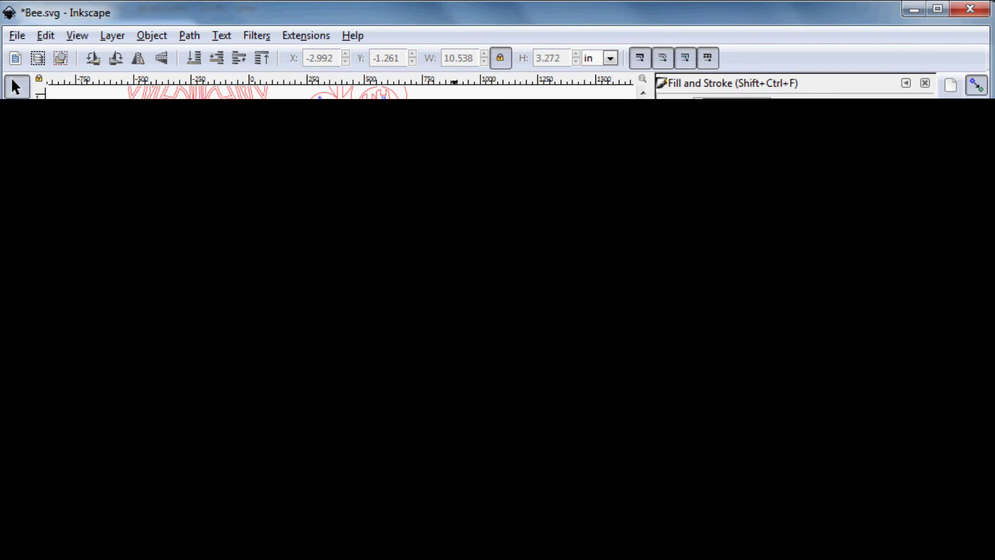
- Group the leg pieces into a 28-object group, then ungroup them again
left_click_drag(266, 189, 534, 397)
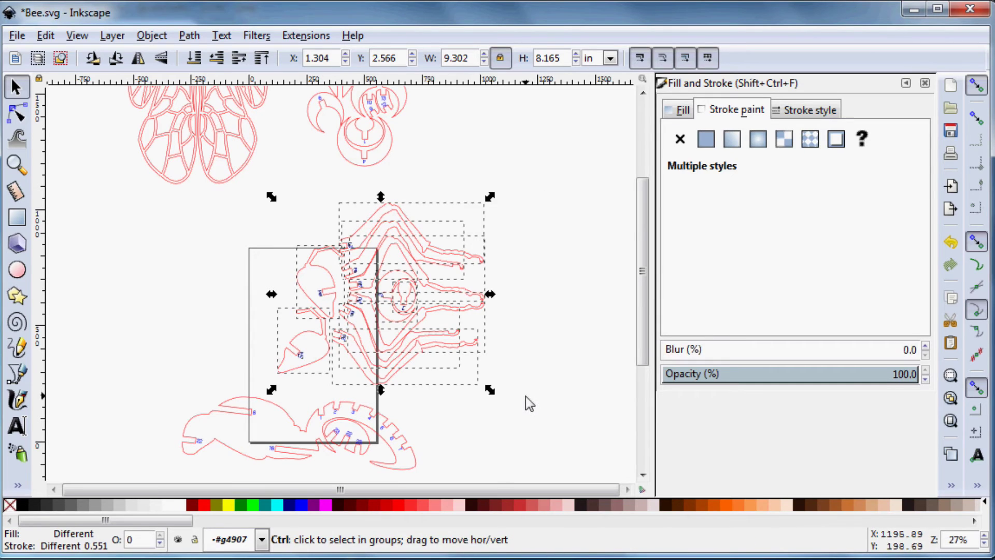
key("ctrl+g")
left_click(496, 322)
left_click(443, 293)
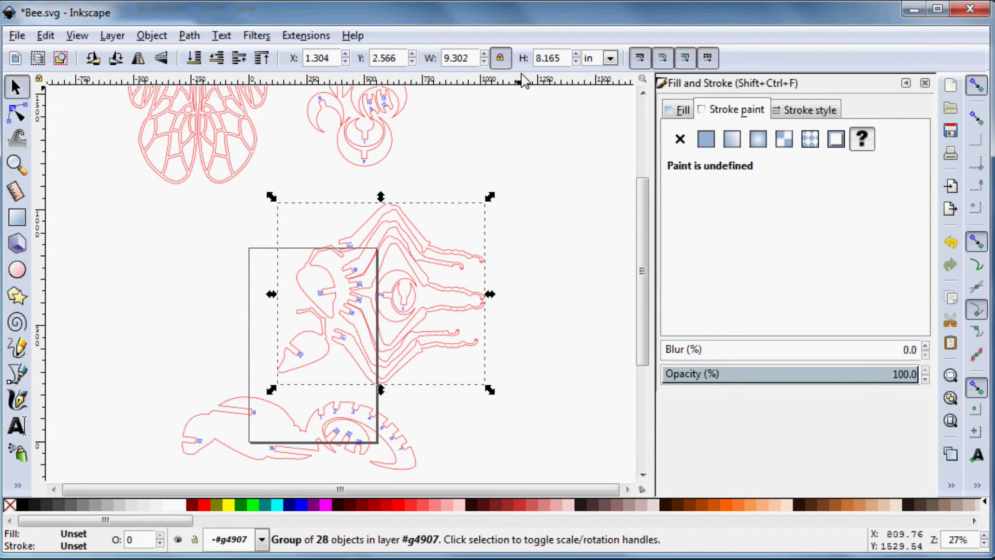
left_click(498, 354)
left_click(424, 330)
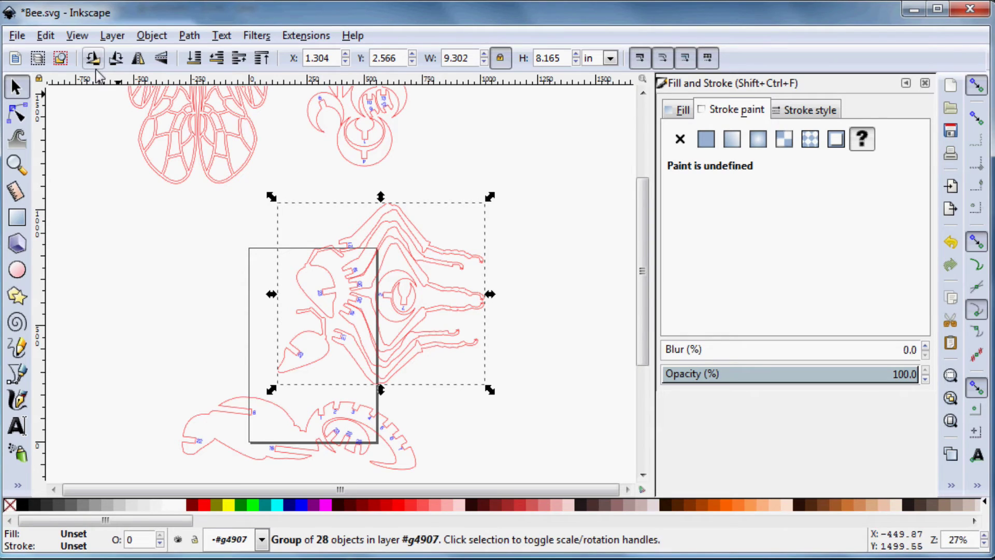
key("ctrl+shift+g")
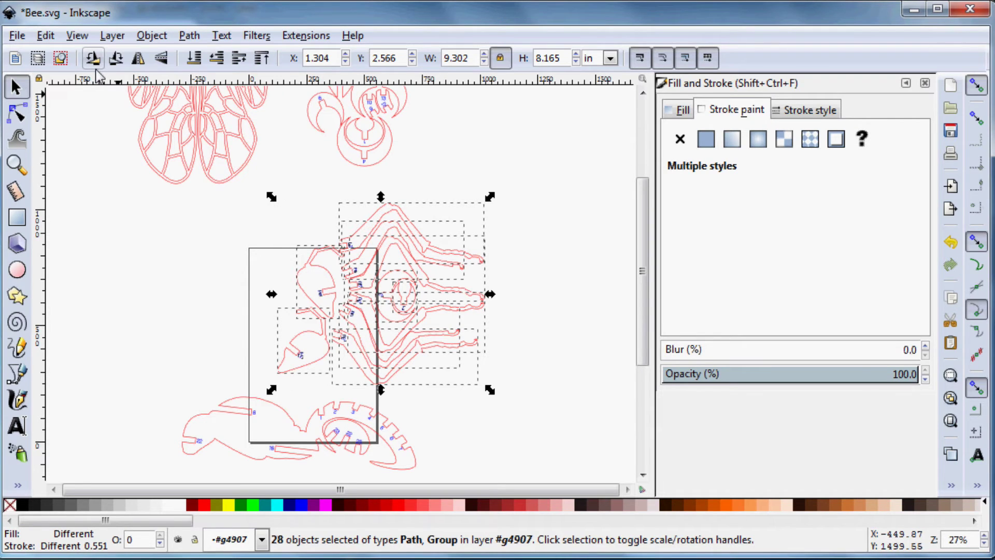
left_click(565, 309)
scroll(347, 302, "down", 3)
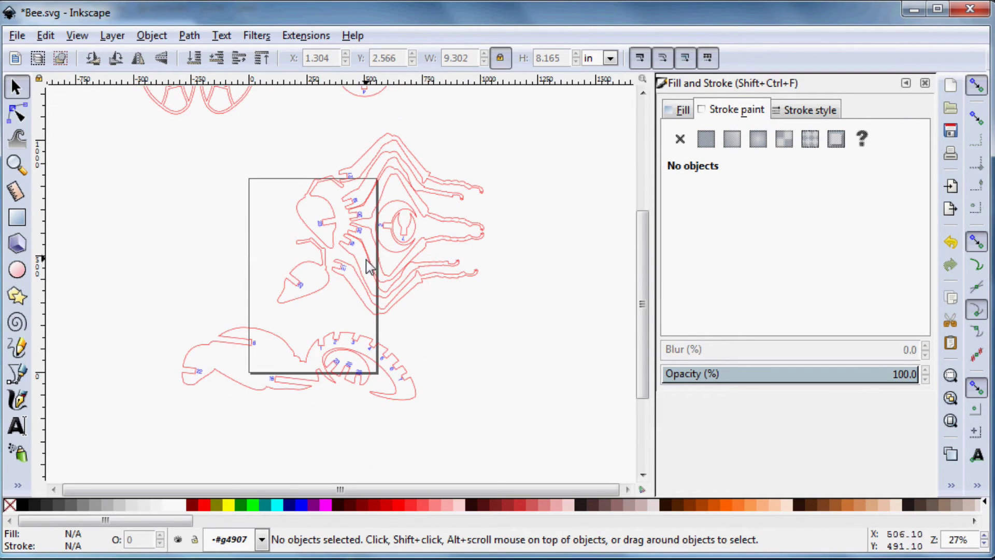
scroll(404, 289, "up", 3)
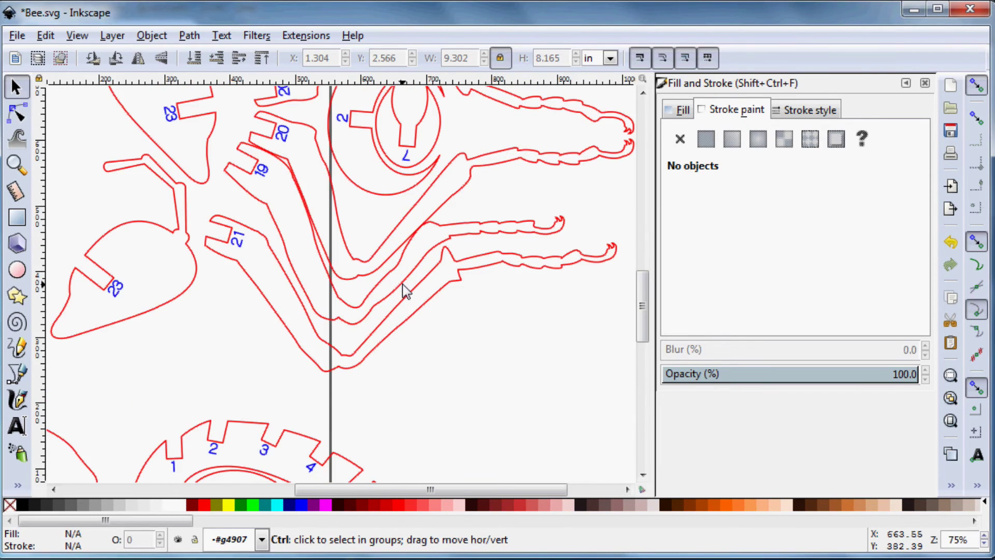
scroll(403, 290, "down", 3)
scroll(403, 290, "up", 1)
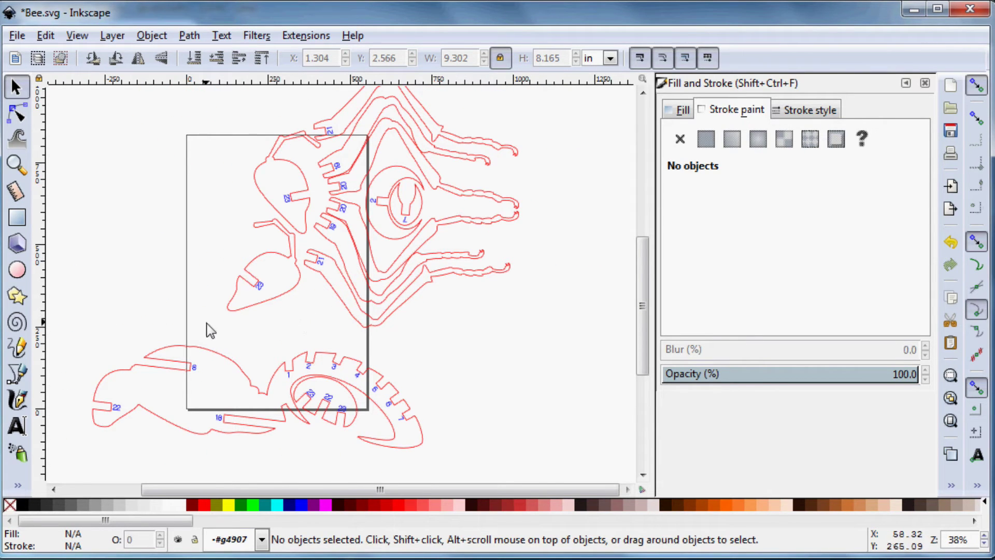
- Group the three pieces in the page middle and move them to the page's left edge
left_click_drag(207, 324, 307, 215)
key("ctrl+g")
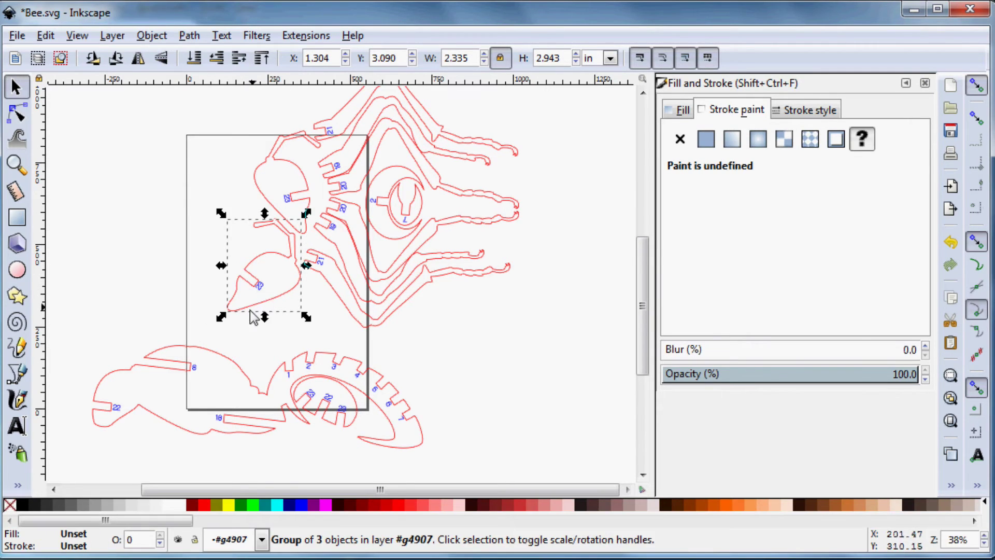
left_click_drag(260, 284, 122, 339)
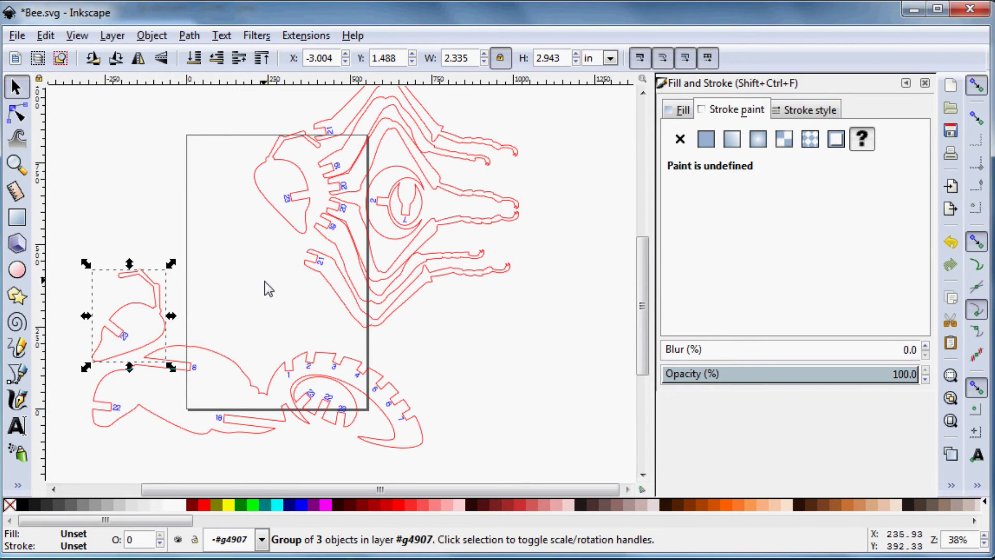
left_click(266, 260)
- Reposition the three lower right-side leg pieces and group them
left_click_drag(271, 243, 551, 344)
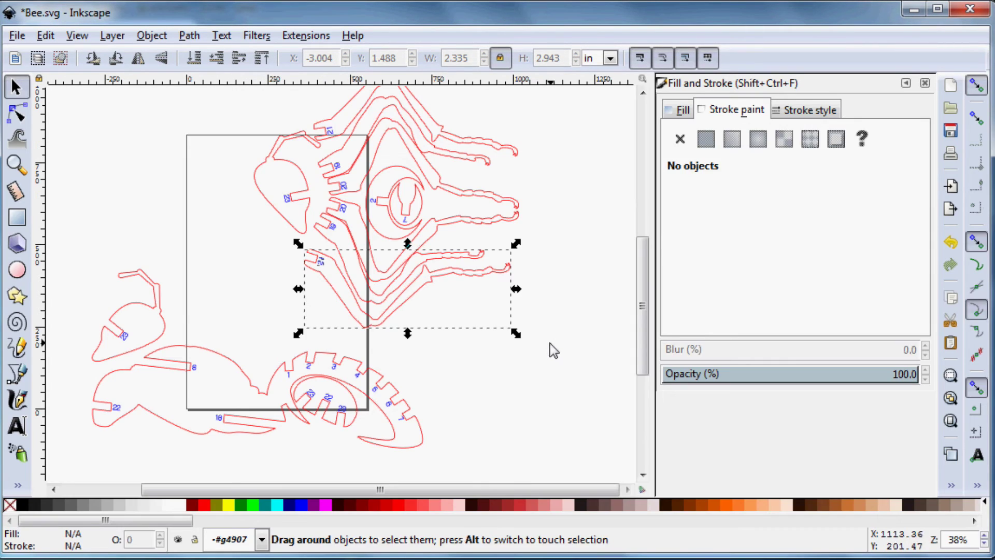
mouse_move(425, 300)
left_mouse_down()
mouse_move(519, 347)
mouse_move(291, 329)
mouse_move(288, 358)
left_mouse_up()
key("ctrl+g")
- Group the stray 1 and 9 of the 19 label with its red outline piece and nudge it
left_click(407, 310)
scroll(407, 292, "up", 4)
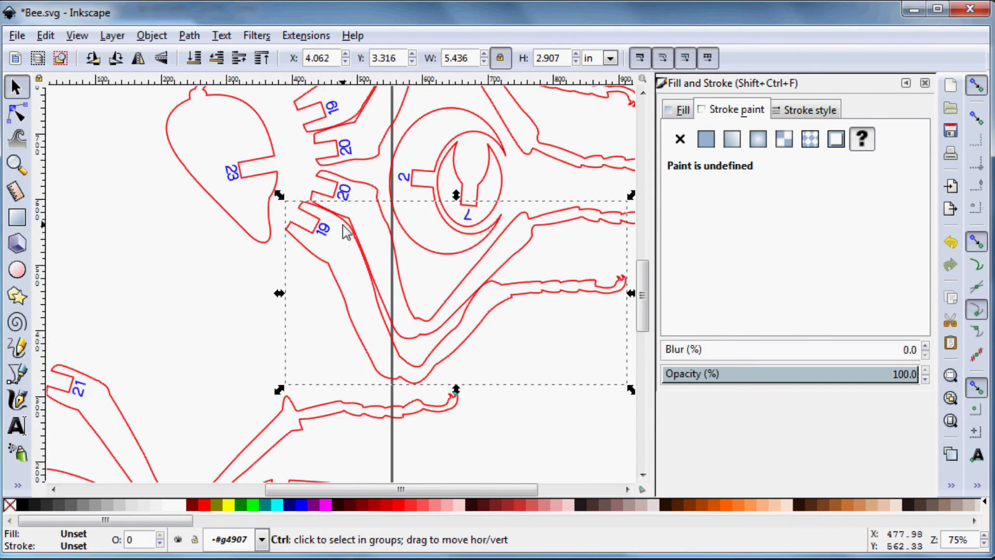
left_click(306, 234, "ctrl")
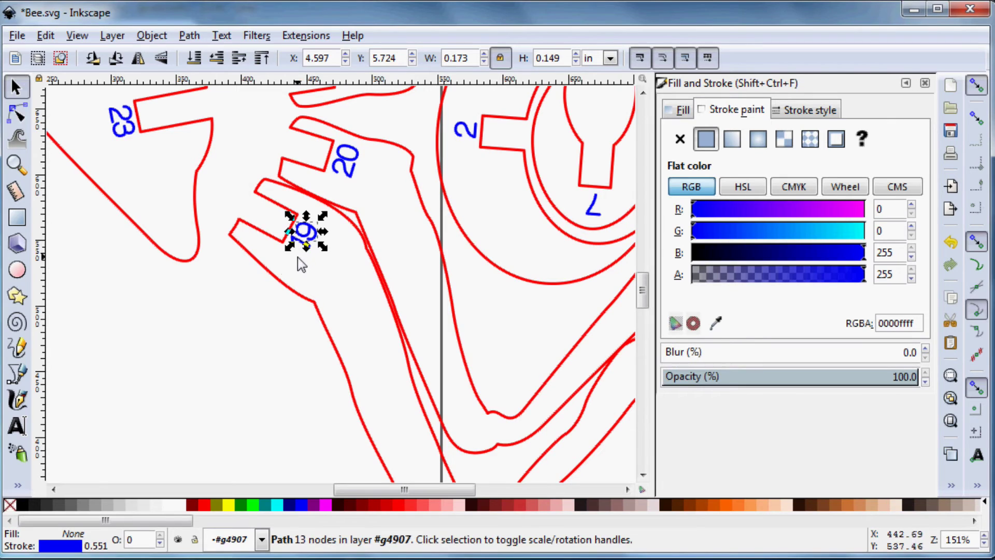
scroll(269, 373, "down", 1)
scroll(256, 389, "down", 1)
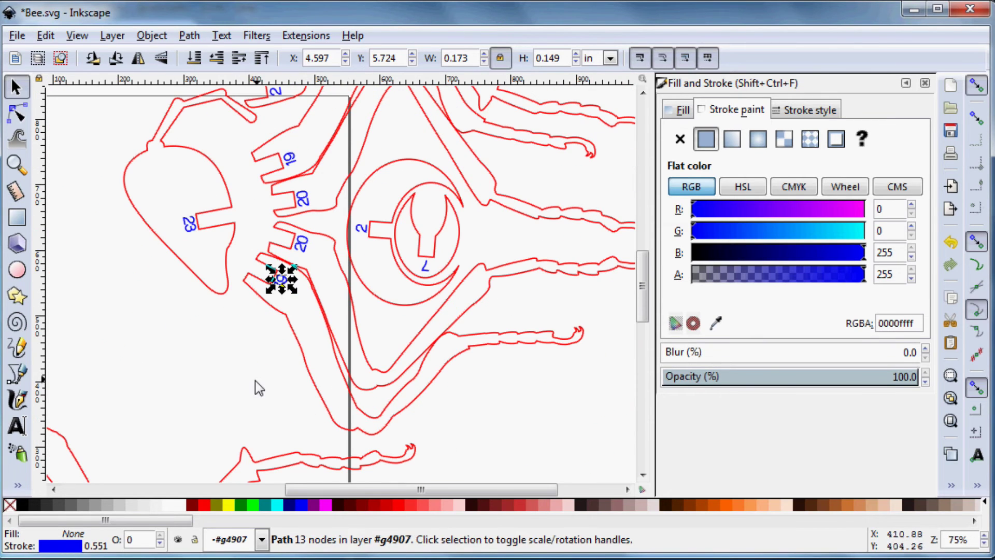
left_click(268, 320)
scroll(269, 327, "down", 1)
scroll(271, 326, "up", 1)
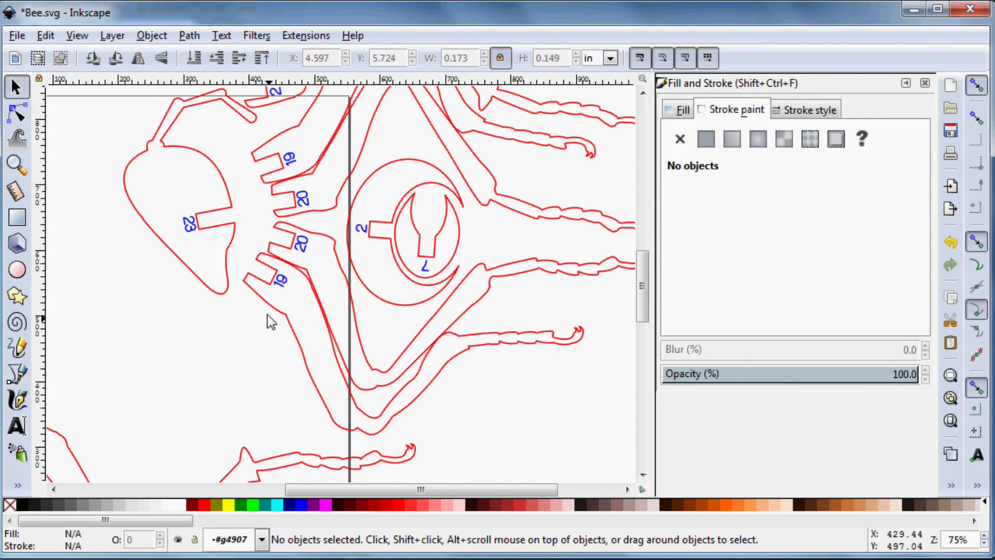
left_click(279, 283)
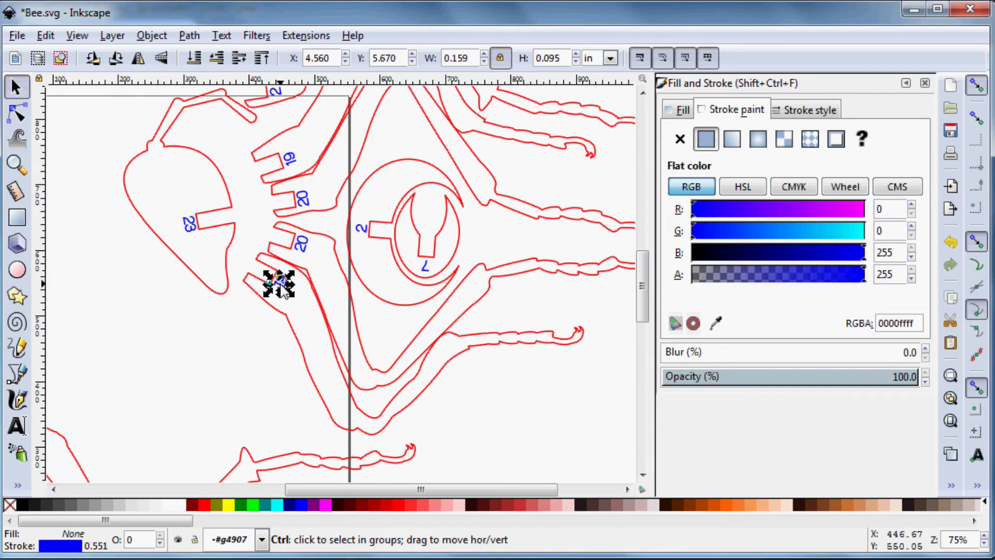
scroll(282, 289, "up", 6)
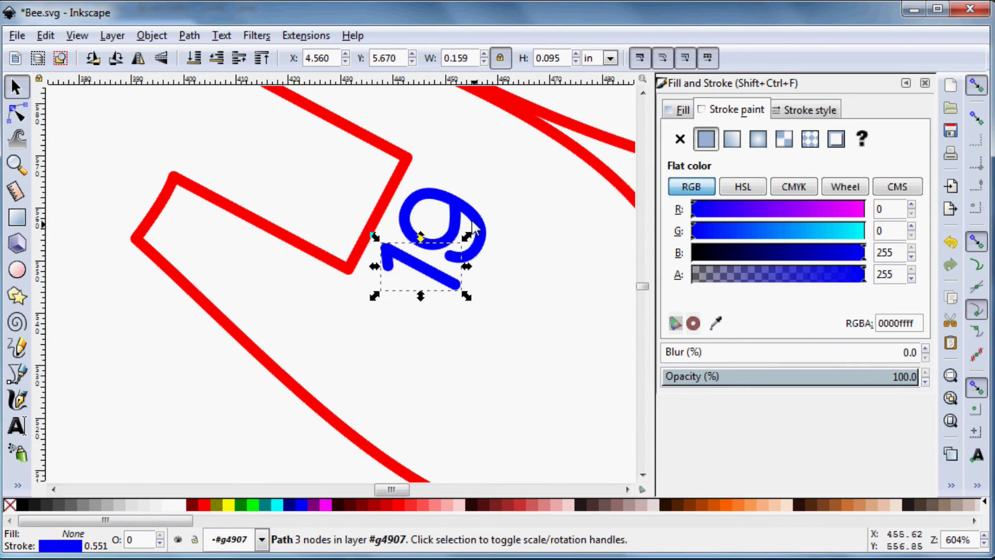
left_click(473, 224, "shift")
left_click(401, 165, "shift")
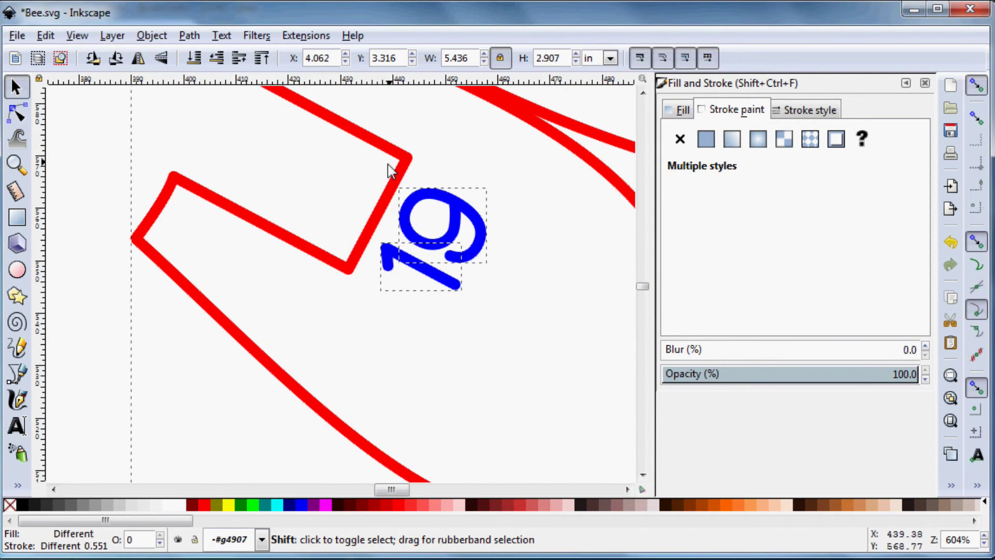
scroll(399, 171, "down", 7)
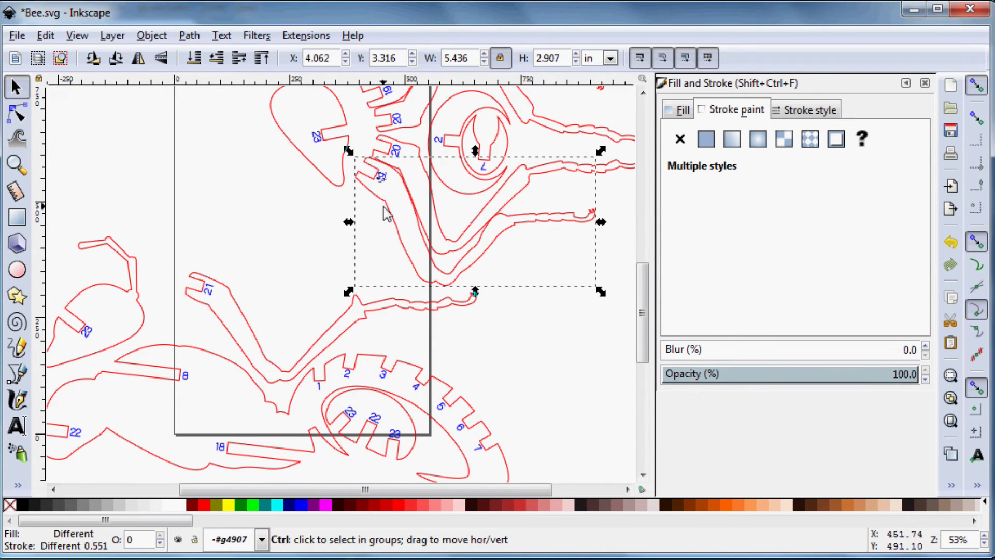
key("ctrl+g")
left_click_drag(400, 236, 240, 302)
left_click(527, 267)
- Combine the four lower body-part groups into one 4-object group and move it down
scroll(440, 243, "down", 10)
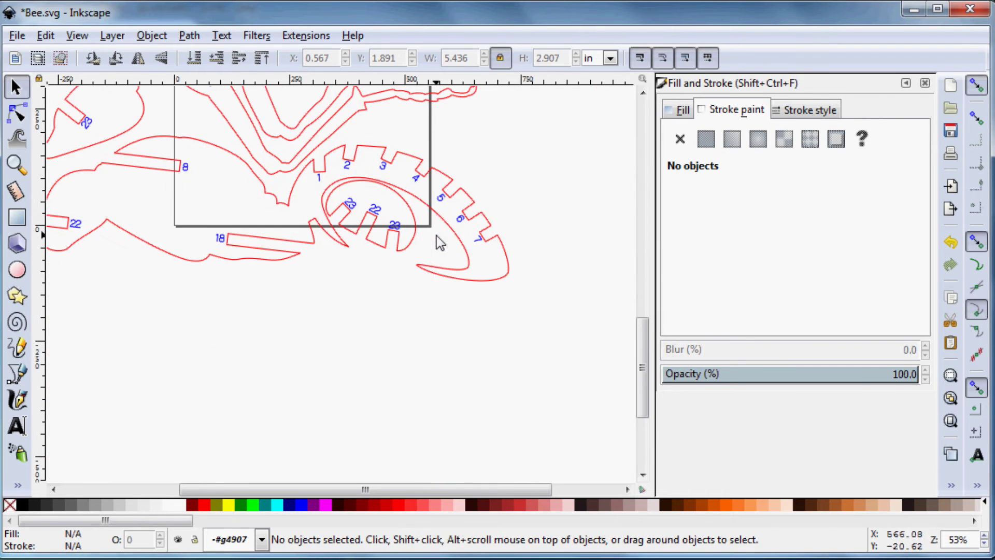
scroll(439, 242, "up", 4)
scroll(428, 241, "down", 2)
scroll(440, 179, "up", 1)
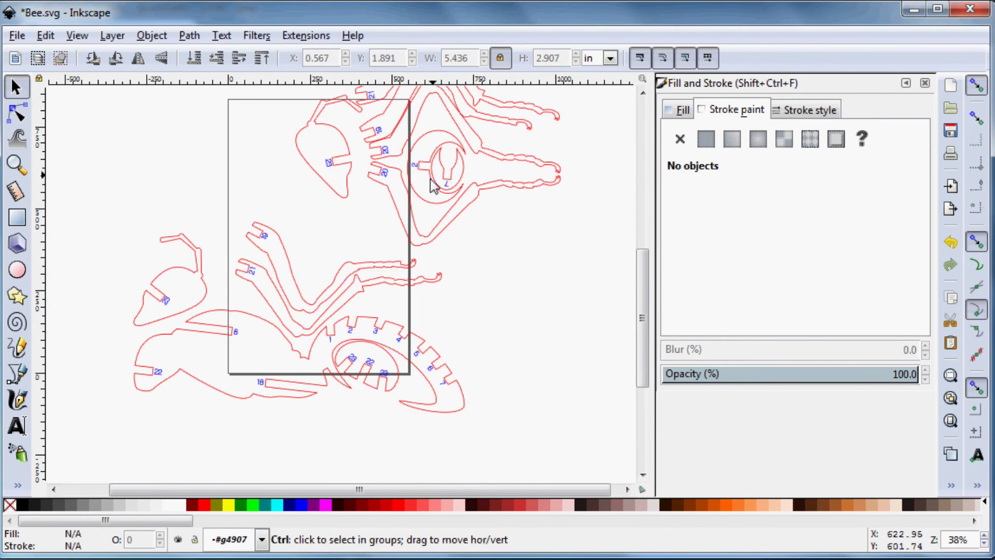
left_click_drag(103, 214, 540, 449)
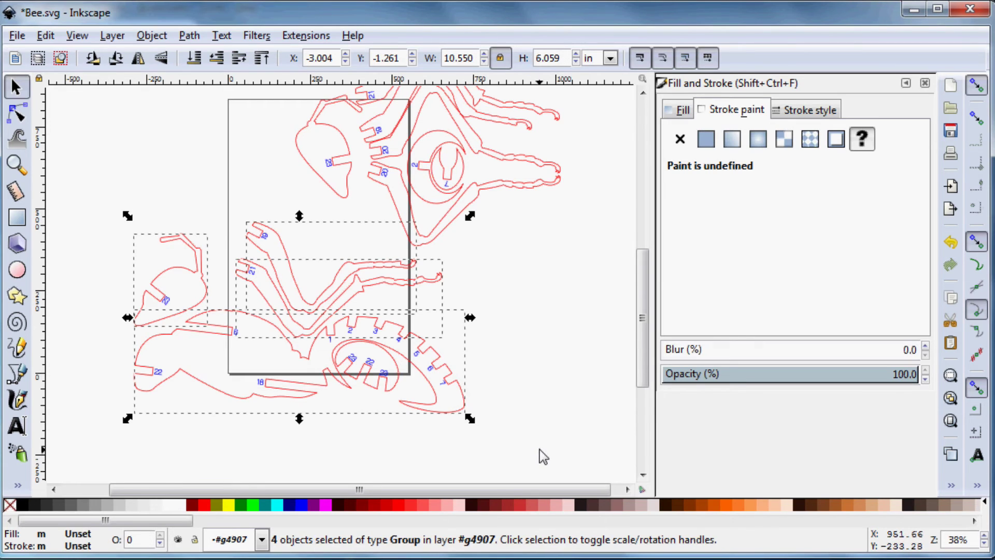
key("ctrl+g")
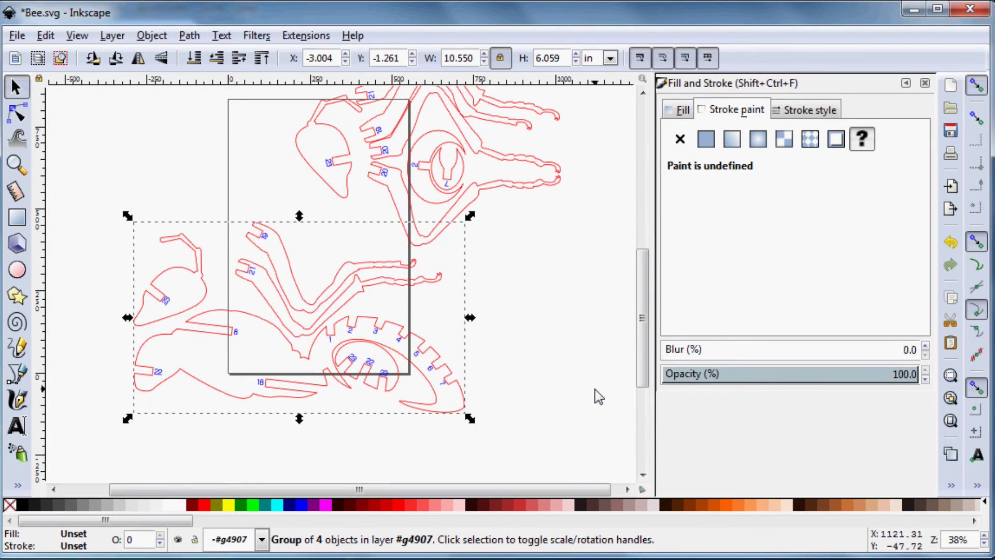
left_click_drag(334, 305, 322, 353)
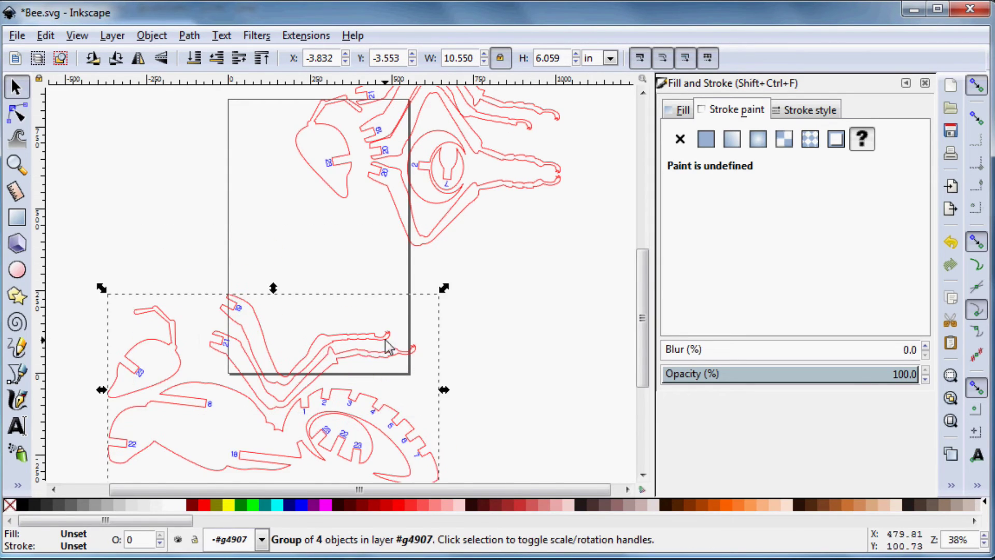
- Group the 19 head and eye parts together
scroll(318, 225, "up", 5)
left_click_drag(445, 254, 616, 406)
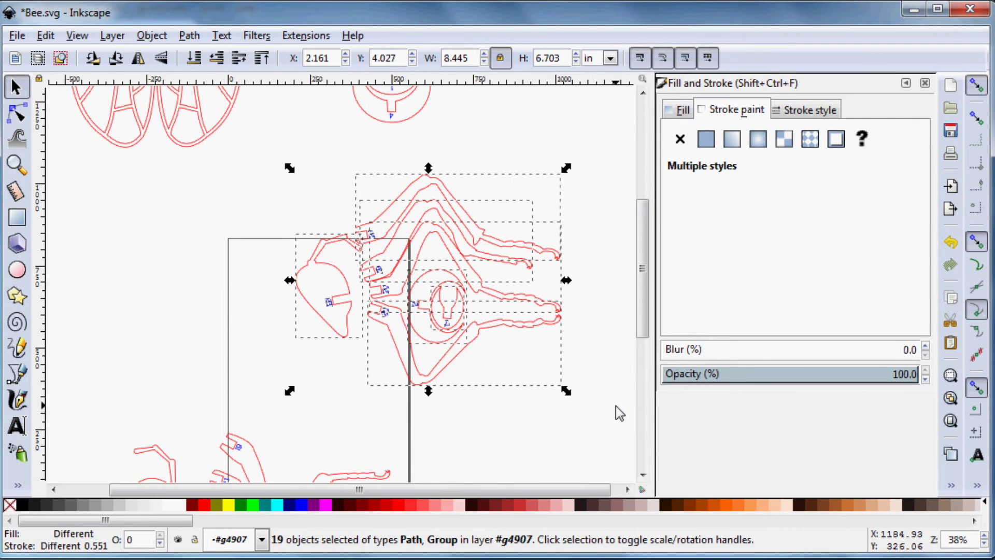
key("ctrl+g")
left_click(540, 343)
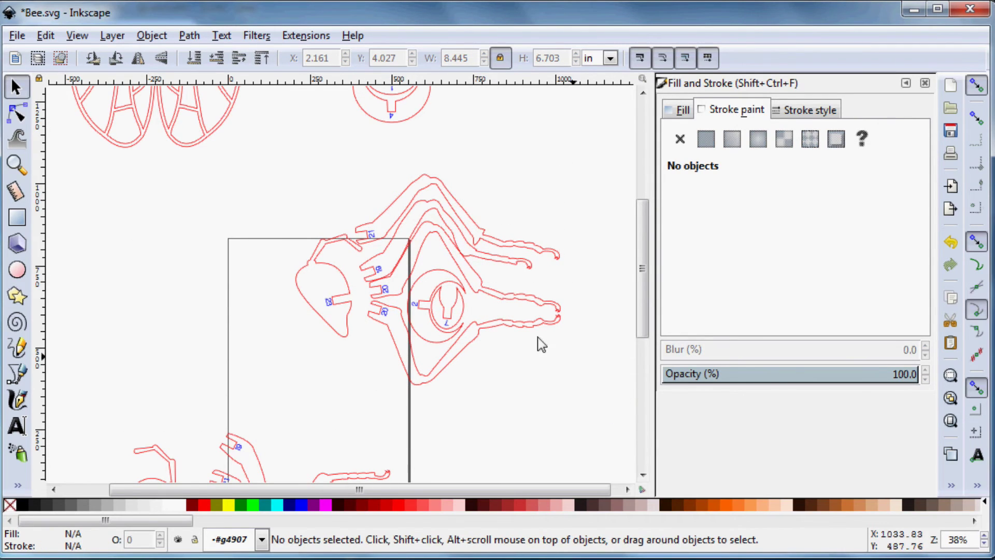
left_click(502, 322)
- Arrange the 4-object lower group and the 19-object head group side by side beneath the wings
left_click(592, 333)
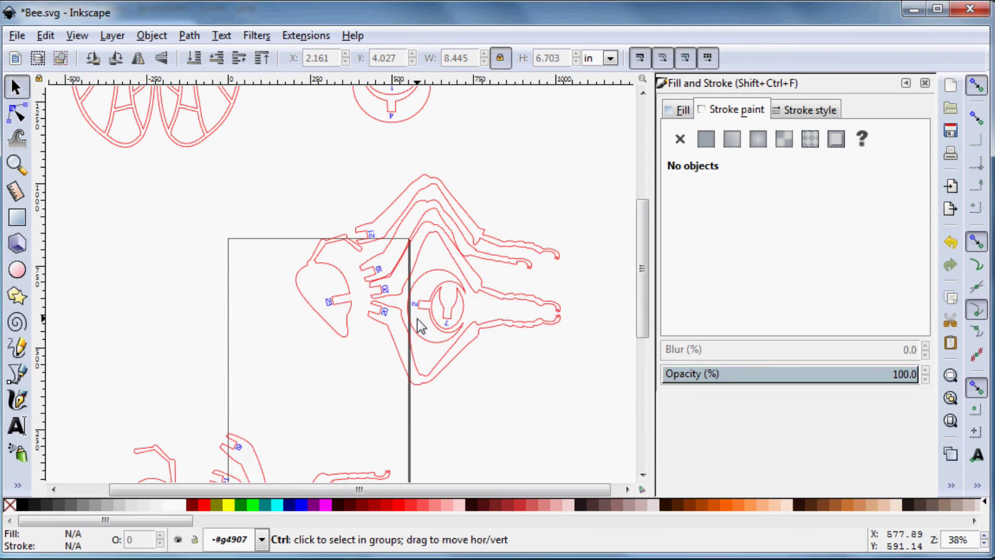
scroll(418, 318, "down", 3)
left_click(427, 305)
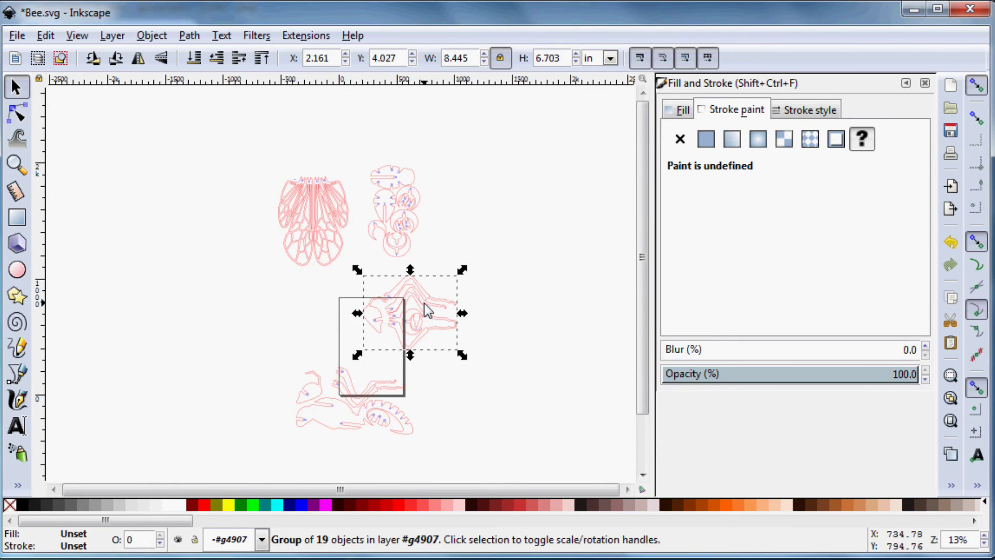
left_click_drag(427, 304, 515, 210)
left_click(362, 413)
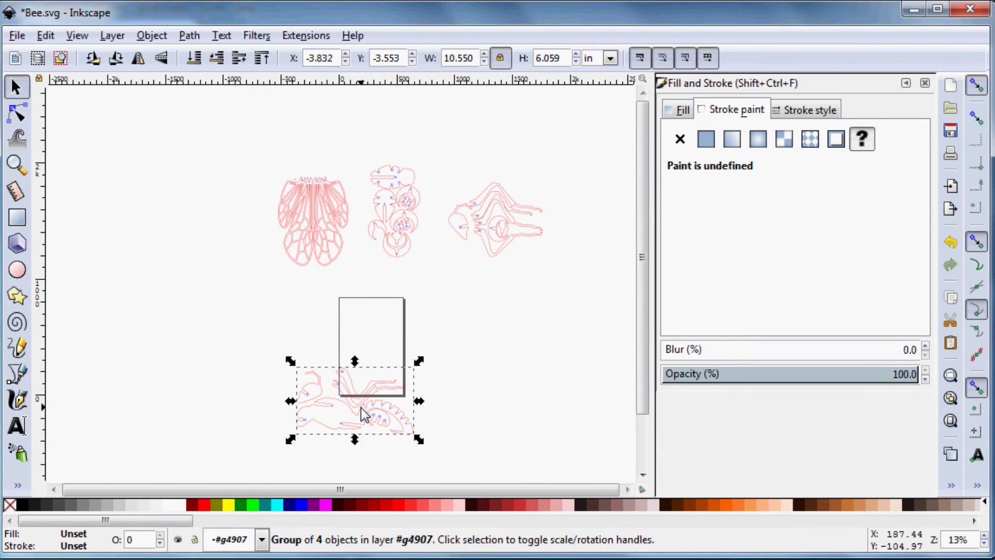
left_click_drag(362, 413, 351, 334)
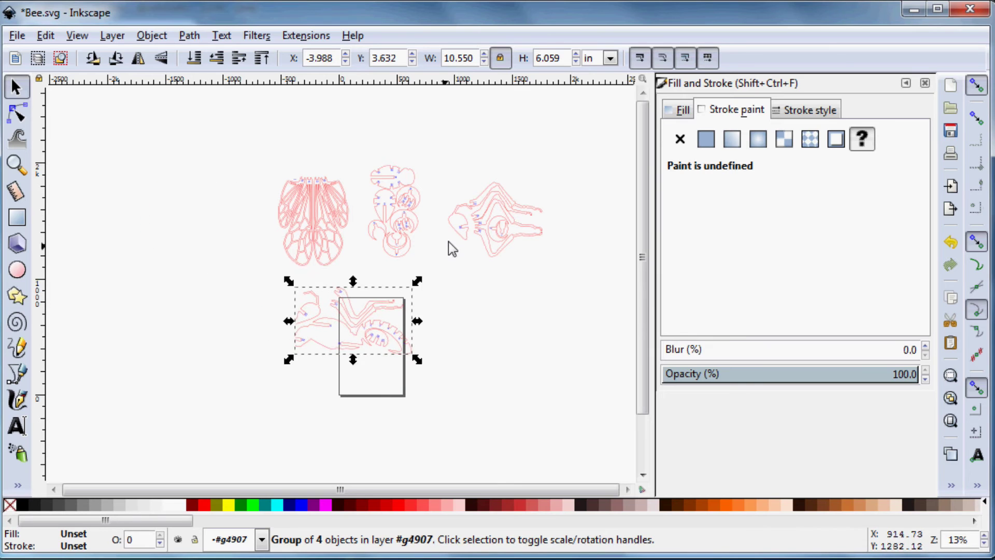
left_click(478, 262)
left_click_drag(478, 262, 459, 321)
- Select the wings group and put it into rotation mode
scroll(422, 263, "up", 2)
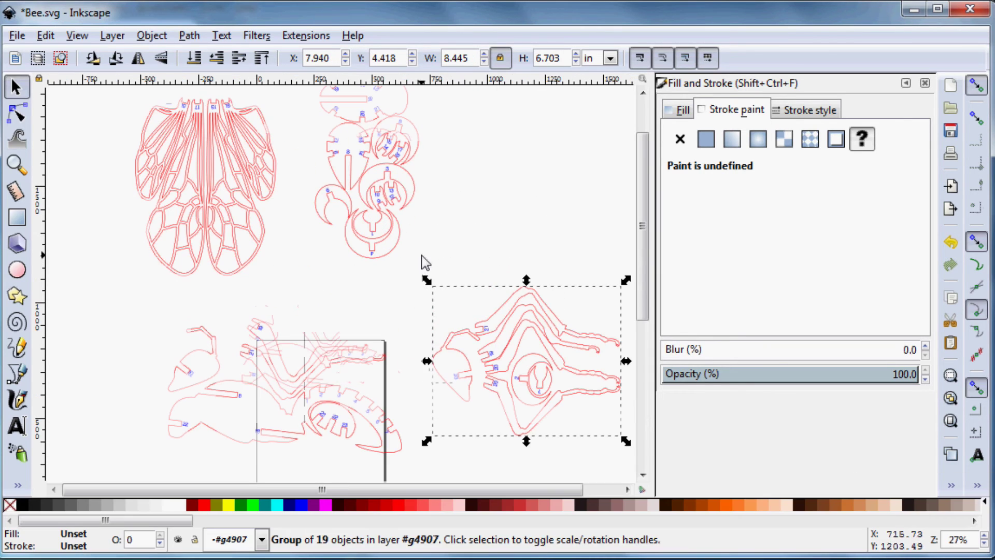
scroll(374, 280, "up", 2)
scroll(374, 280, "down", 3)
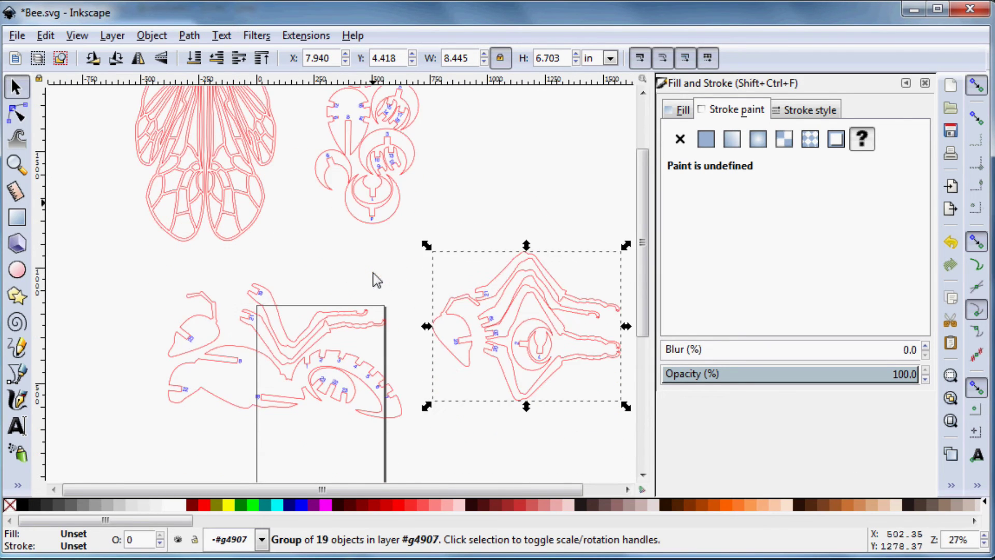
scroll(374, 280, "up", 3)
left_click(249, 217)
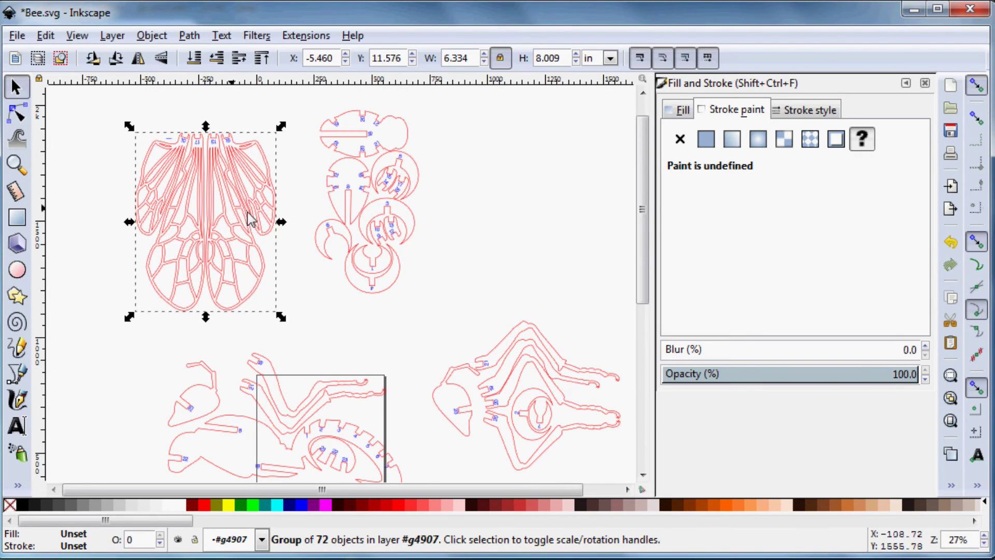
left_click(193, 197)
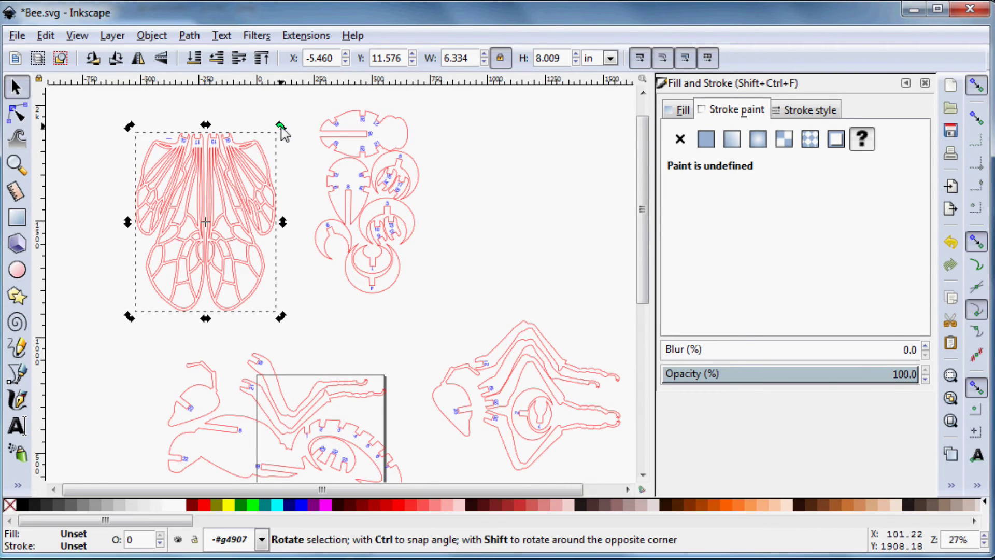
- Rotate the wings group a quarter turn to landscape
left_click_drag(279, 127, 298, 288)
left_click(361, 205)
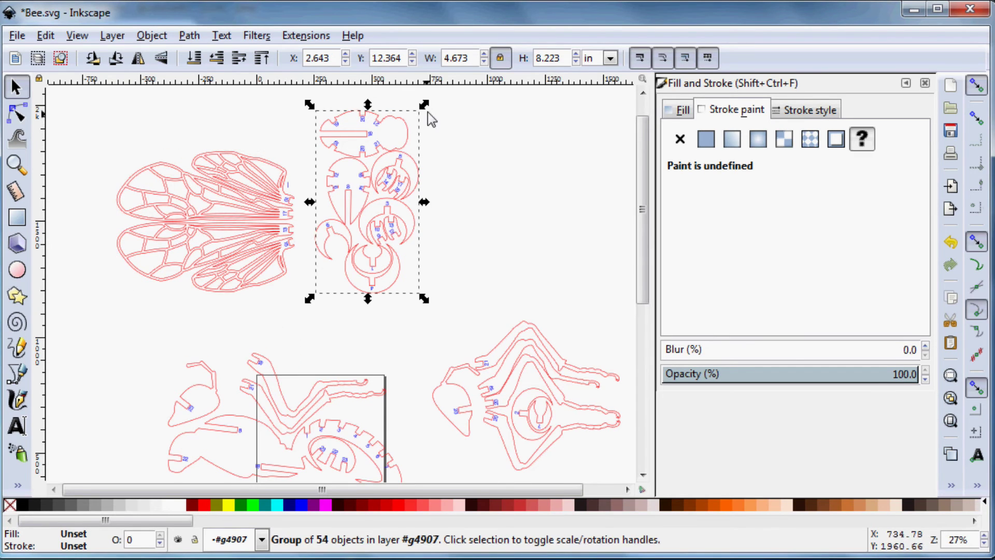
left_click(420, 119)
left_click(409, 144)
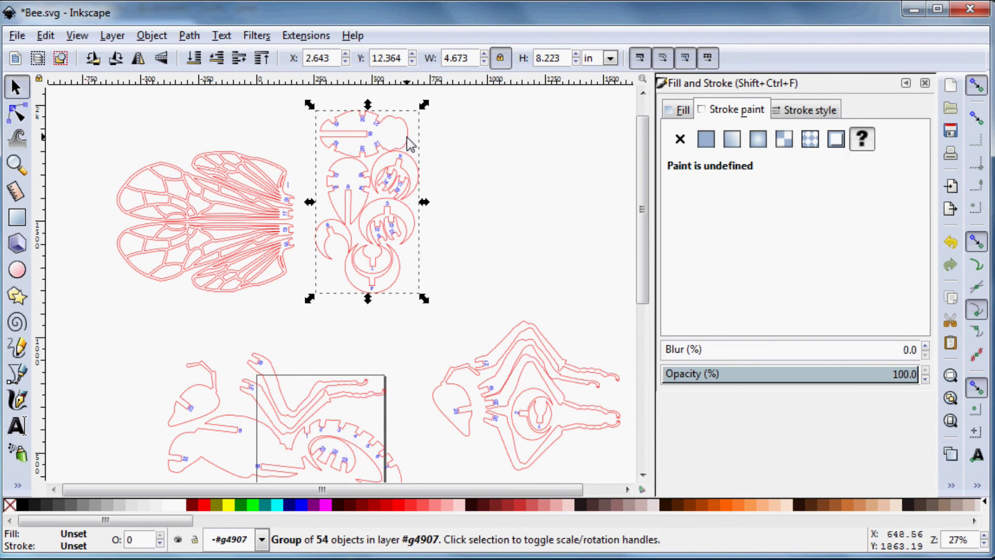
double_click(408, 139)
- Rotate the 54-object round-parts group -90° to landscape
left_click(410, 139)
left_click(420, 155)
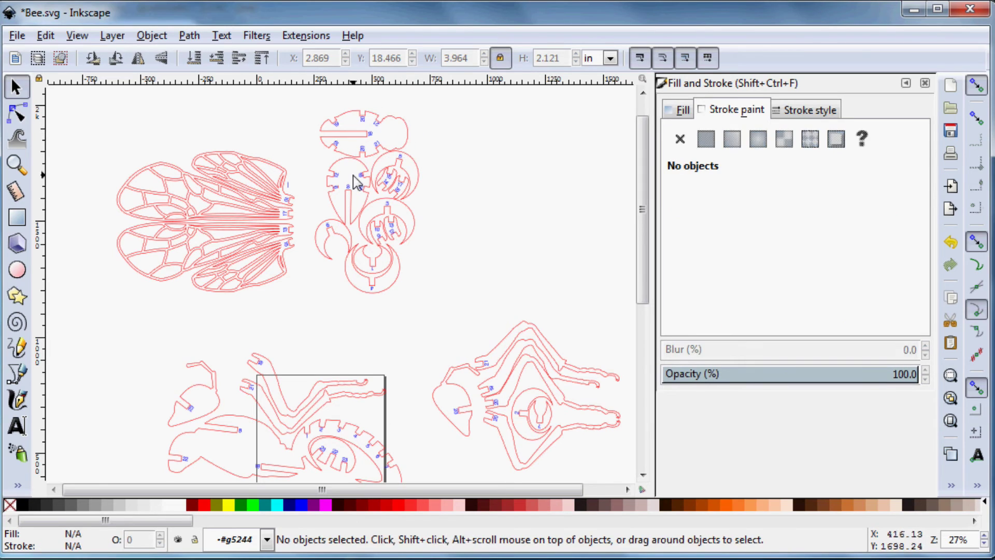
left_click(358, 171)
left_click(500, 188)
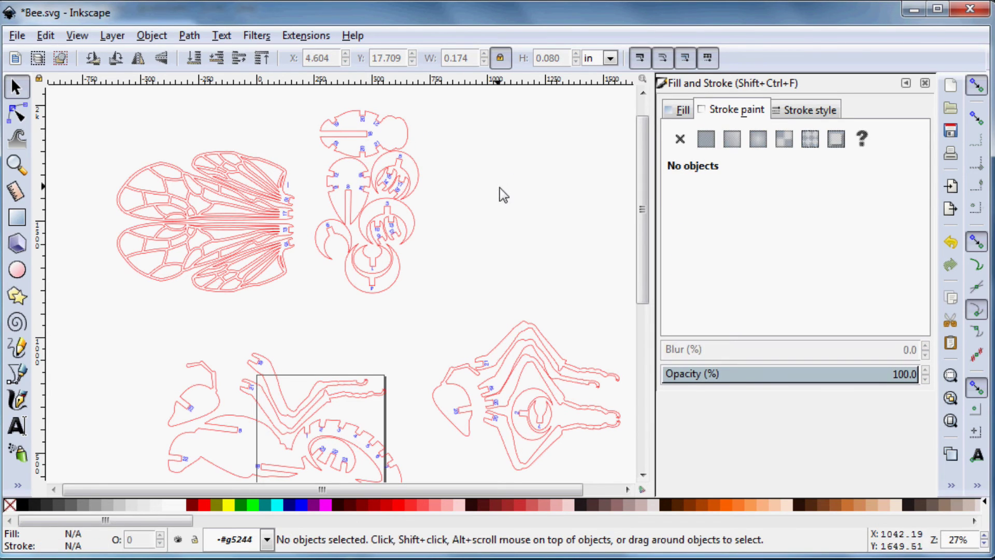
left_click(414, 227)
left_click(496, 215)
left_click(259, 183)
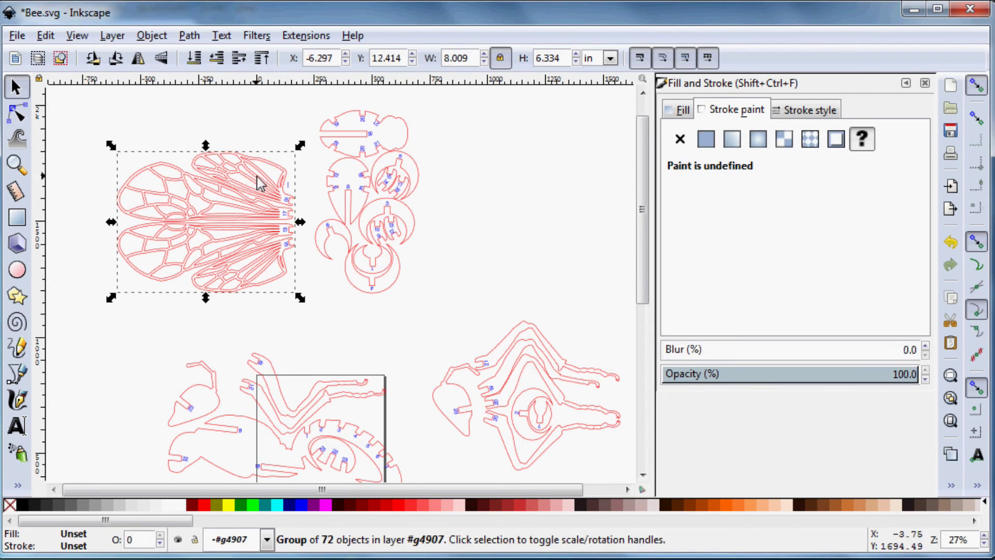
left_click(378, 164)
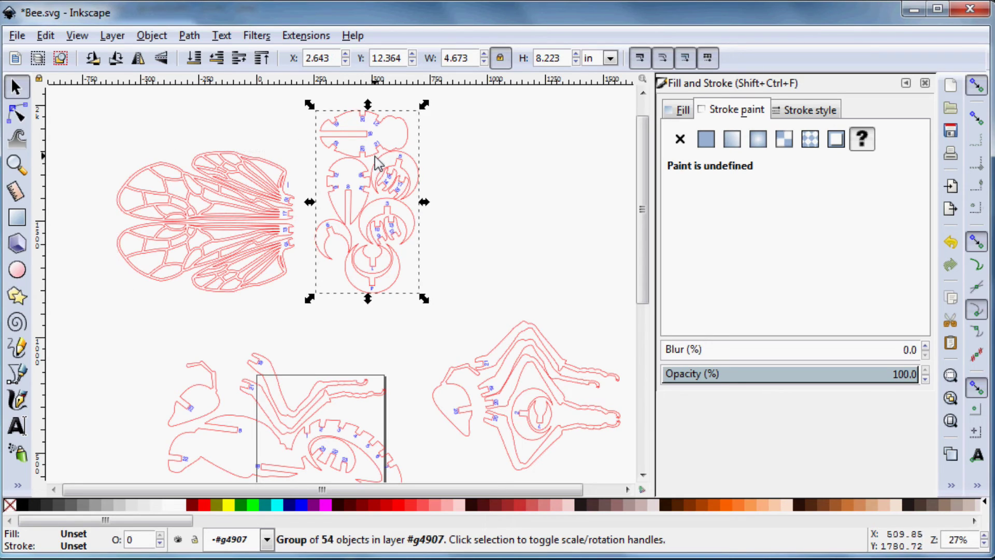
left_click(408, 126)
left_click_drag(423, 102, 496, 279)
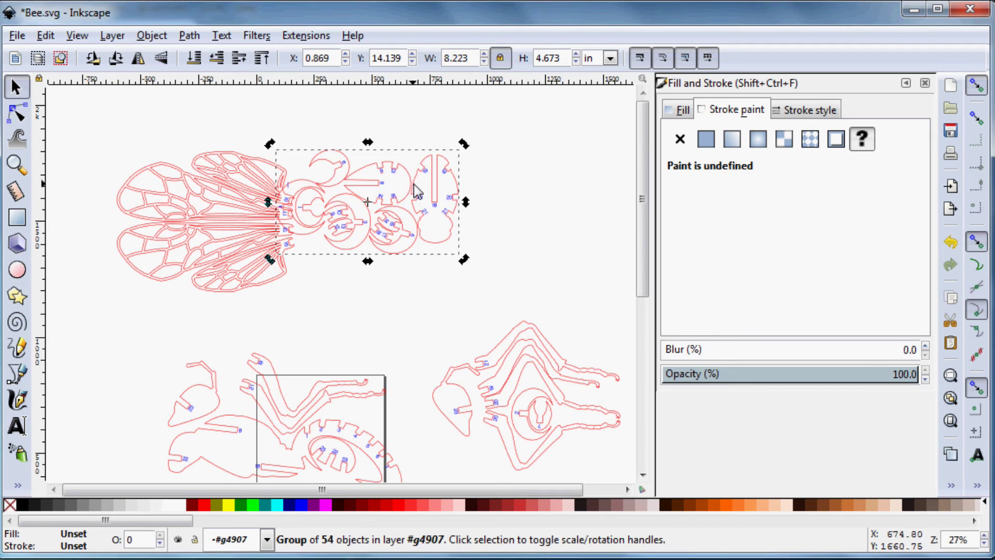
- Move the round parts beside the wings, and the lower and head groups up-left into a two-by-two layout
left_click_drag(413, 186, 496, 212)
left_click(322, 411)
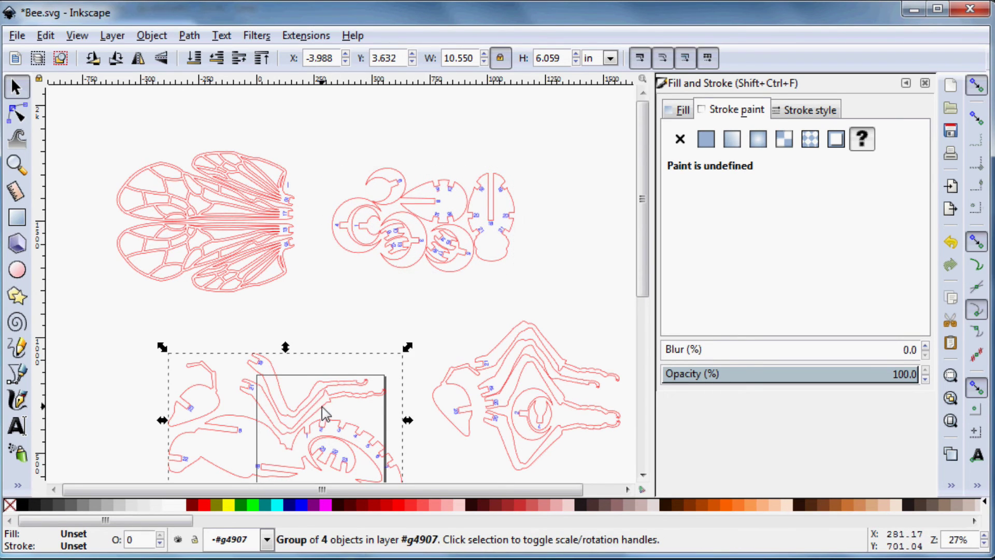
left_click_drag(322, 411, 221, 344)
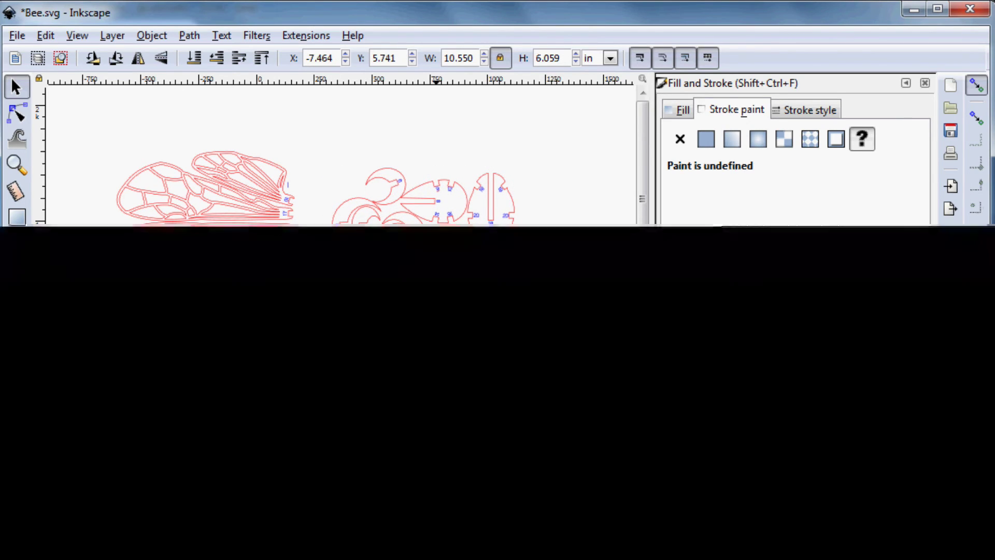
left_click(504, 363)
left_click_drag(504, 363, 419, 329)
left_click(456, 282)
scroll(422, 211, "down", 1)
scroll(429, 210, "up", 1)
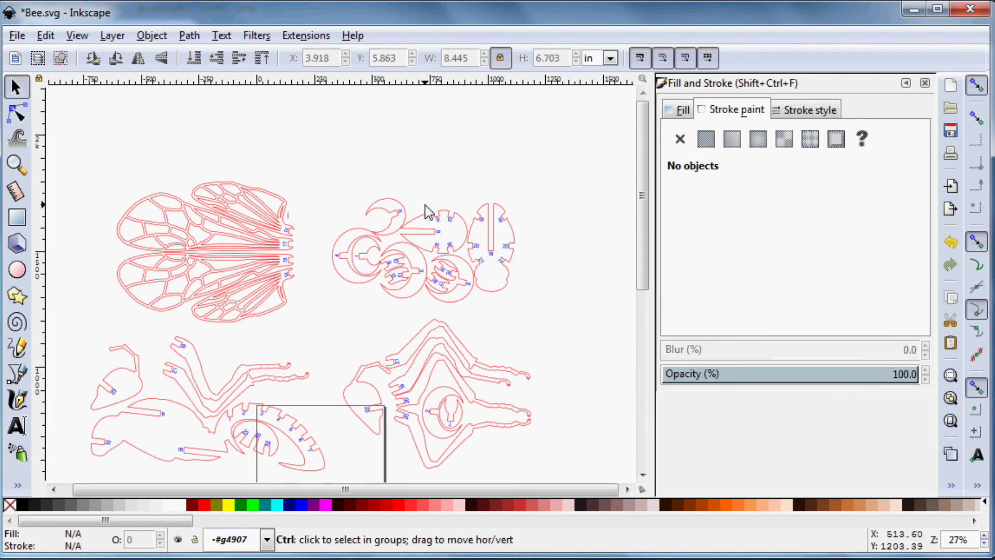
scroll(490, 207, "down", 1)
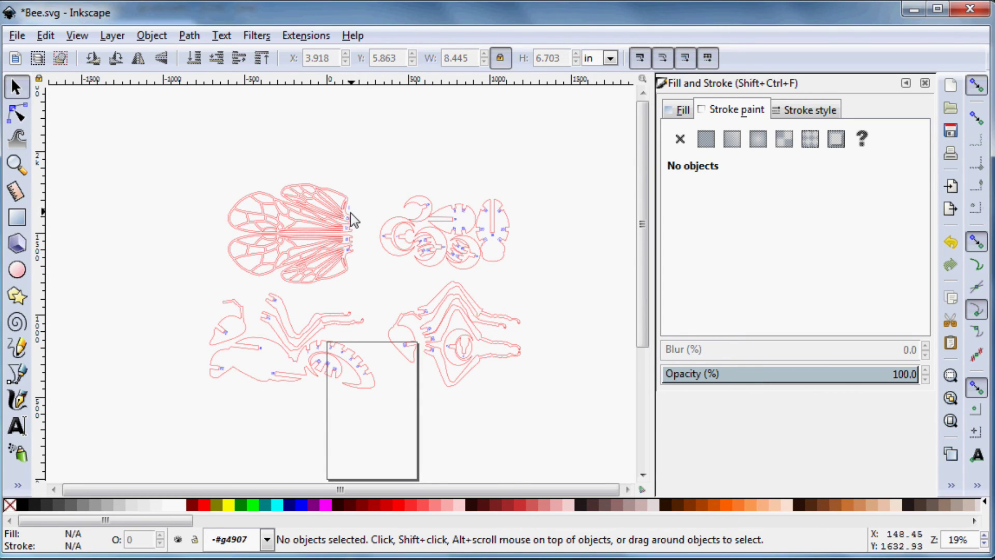
scroll(350, 212, "up", 3, "ctrl")
scroll(331, 229, "down", 3, "ctrl")
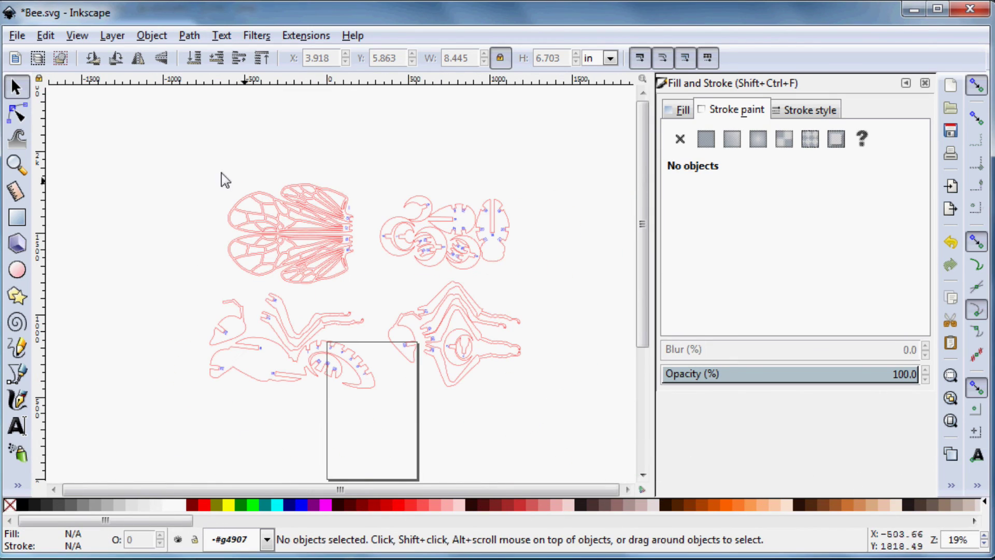
left_click(19, 36)
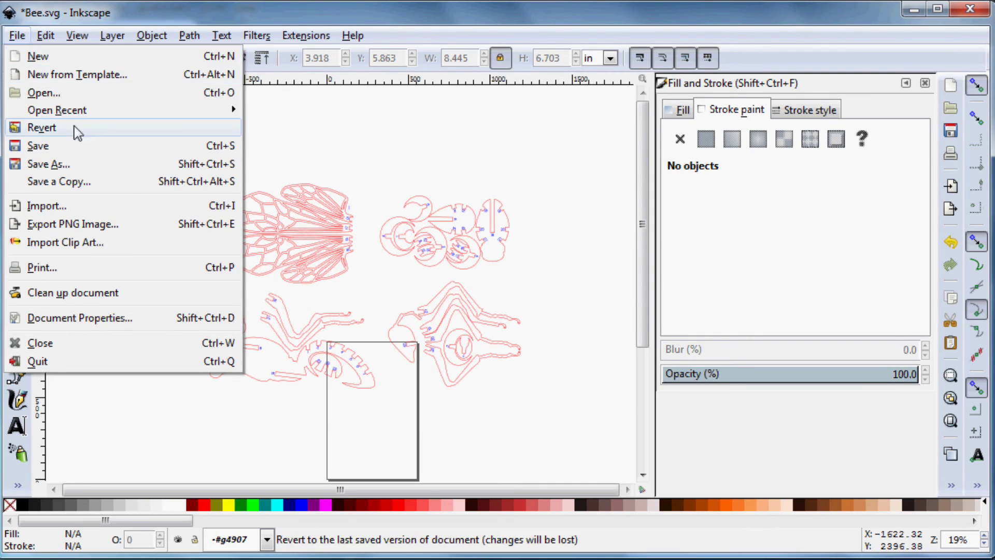
left_click(54, 60)
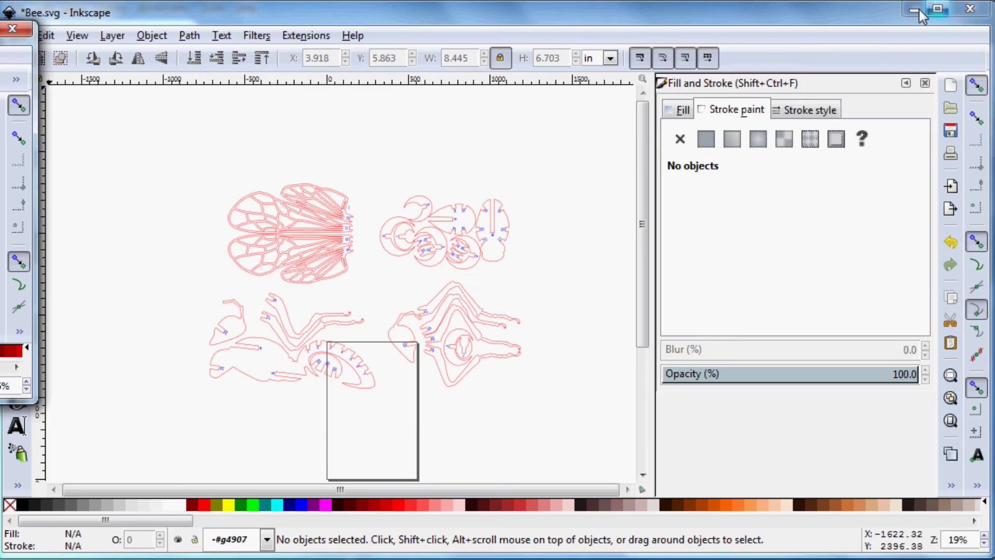
left_click(973, 5)
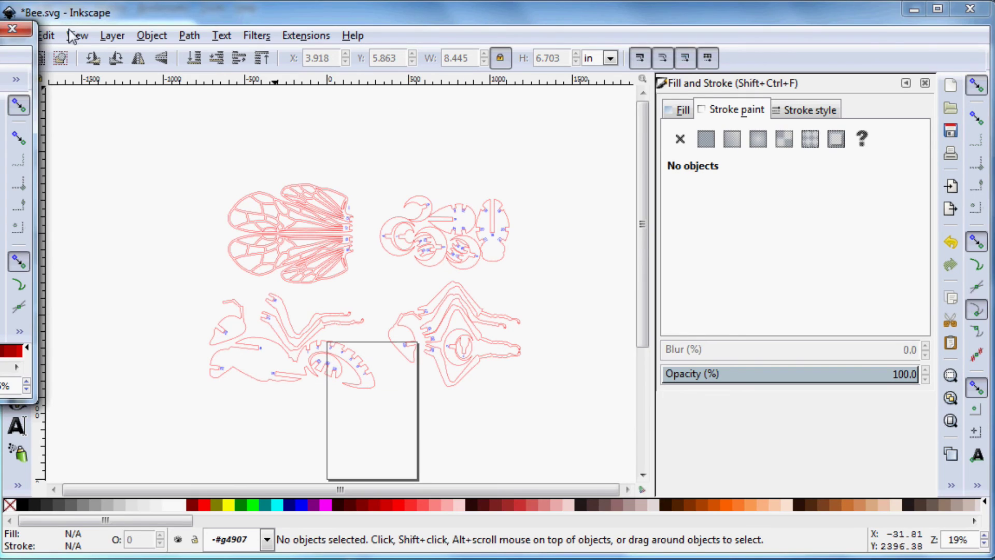
left_click(300, 229)
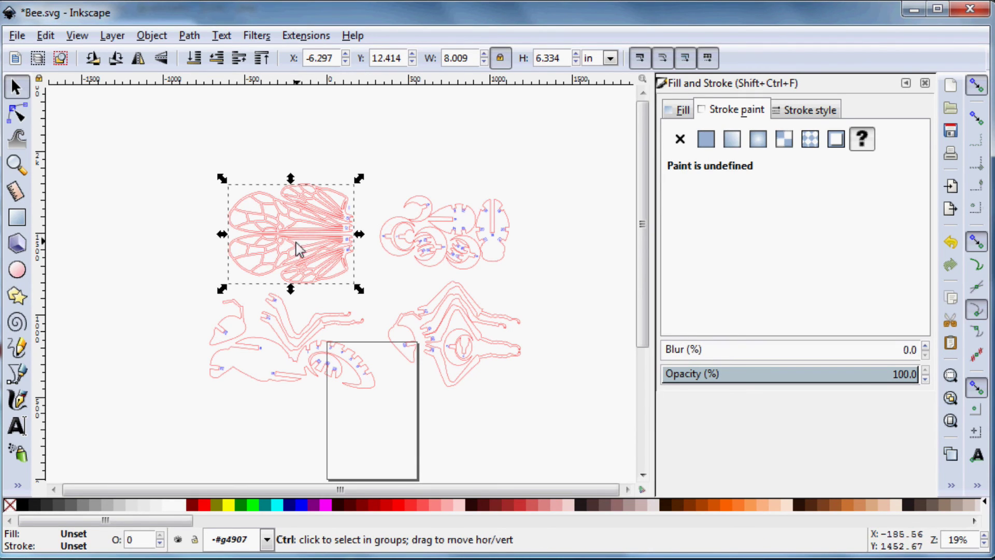
- Cut the wing cluster and paste it into a new maximized document
key("ctrl+x")
key("ctrl+n")
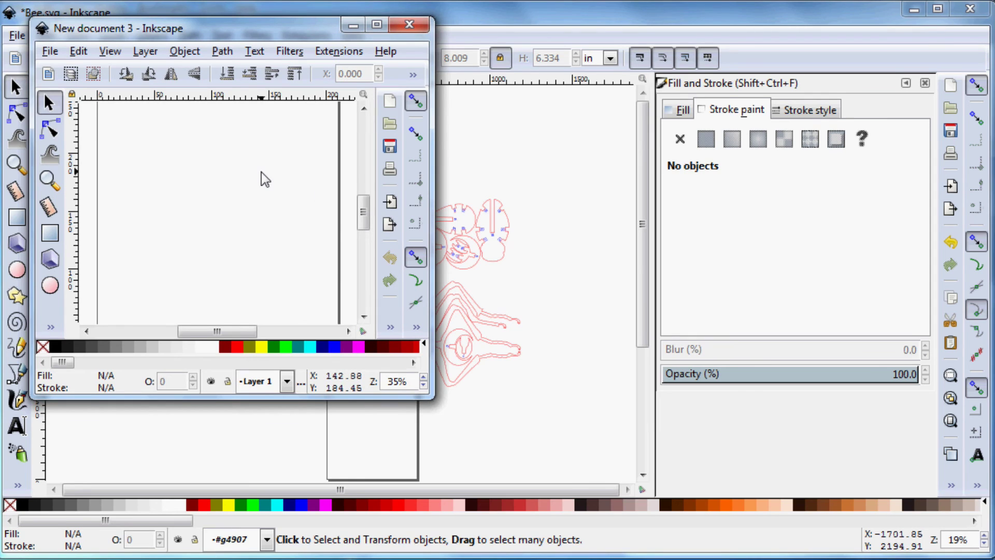
key("ctrl+v")
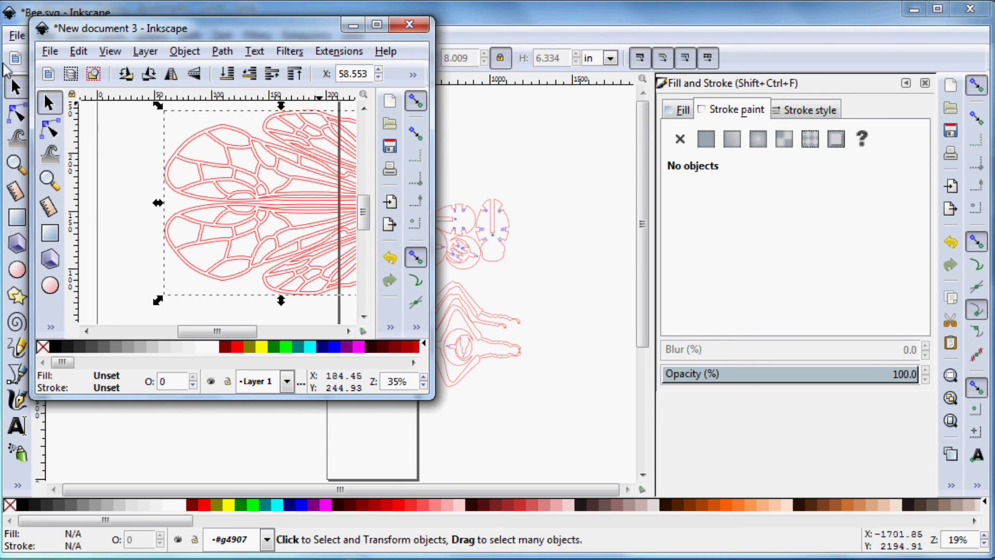
left_click_drag(432, 397, 971, 531)
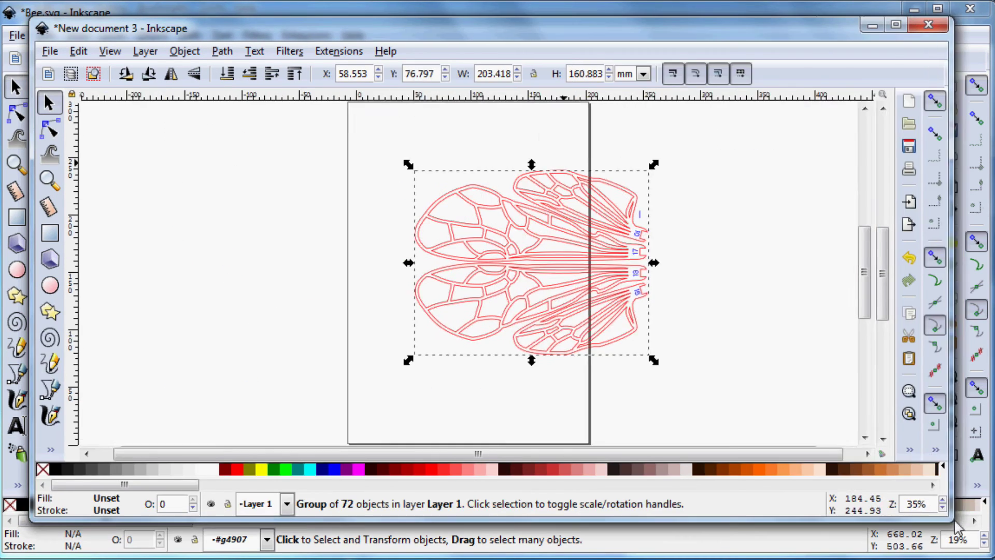
- Resize the page to fit the wings at 203.418 × 160.883 mm and zoom to the page
left_click(50, 51)
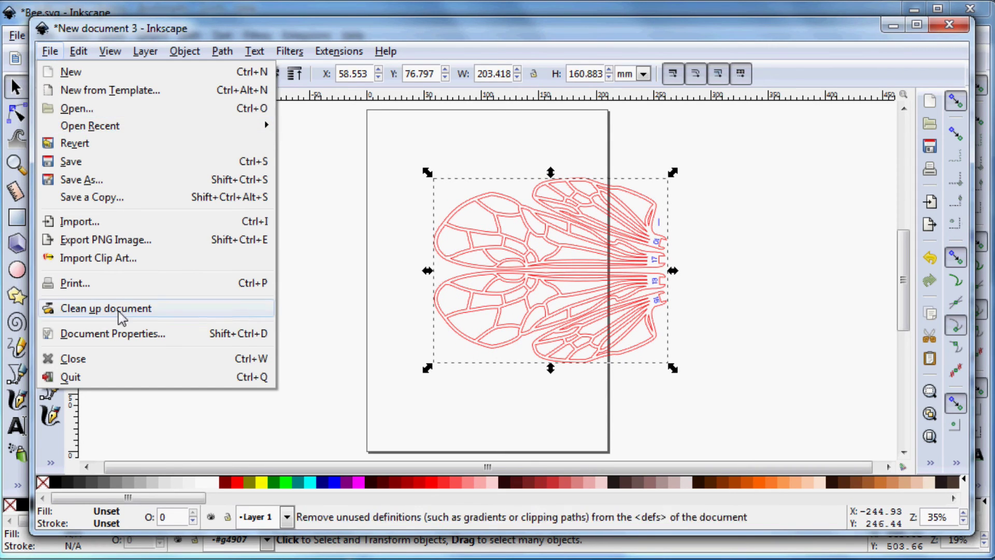
left_click(117, 334)
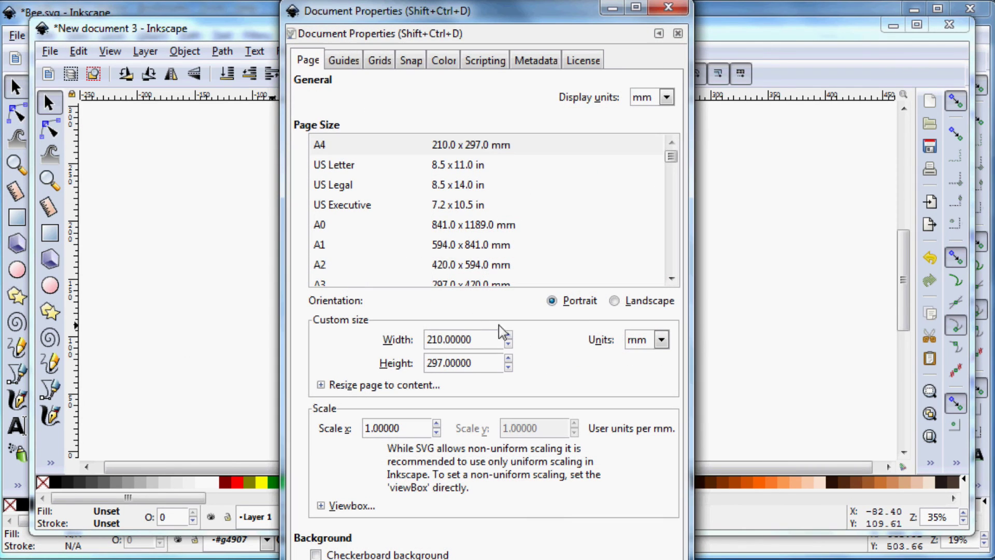
left_click(321, 506)
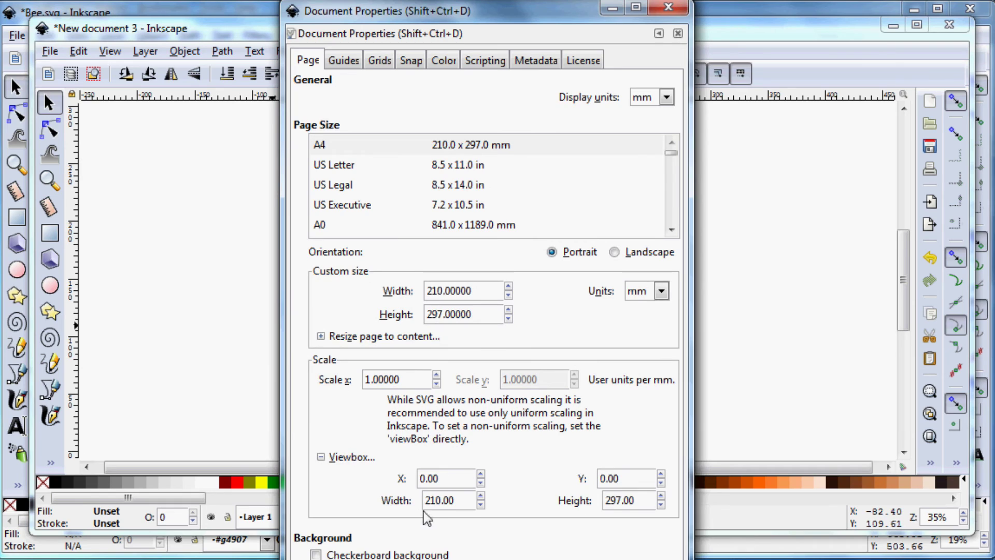
left_click(321, 336)
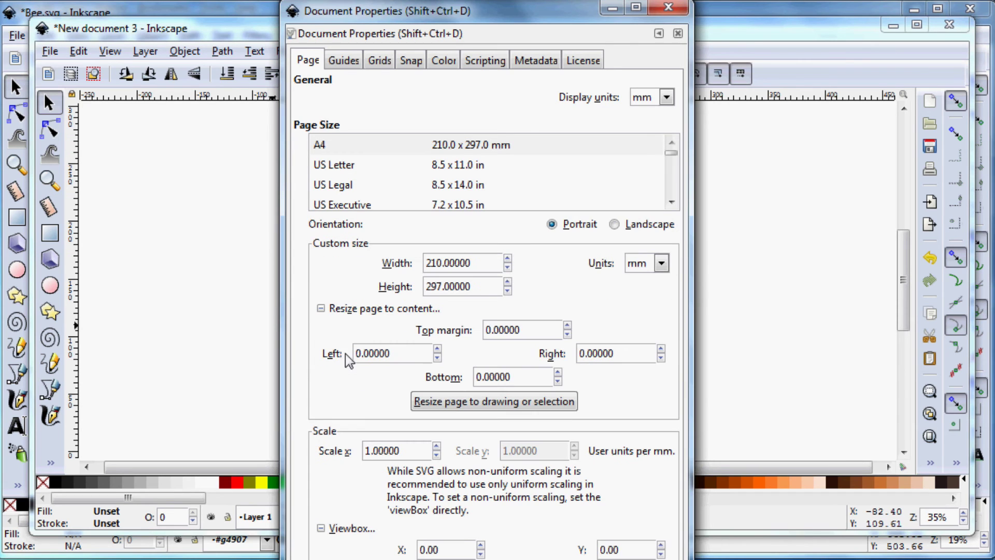
left_click(477, 410)
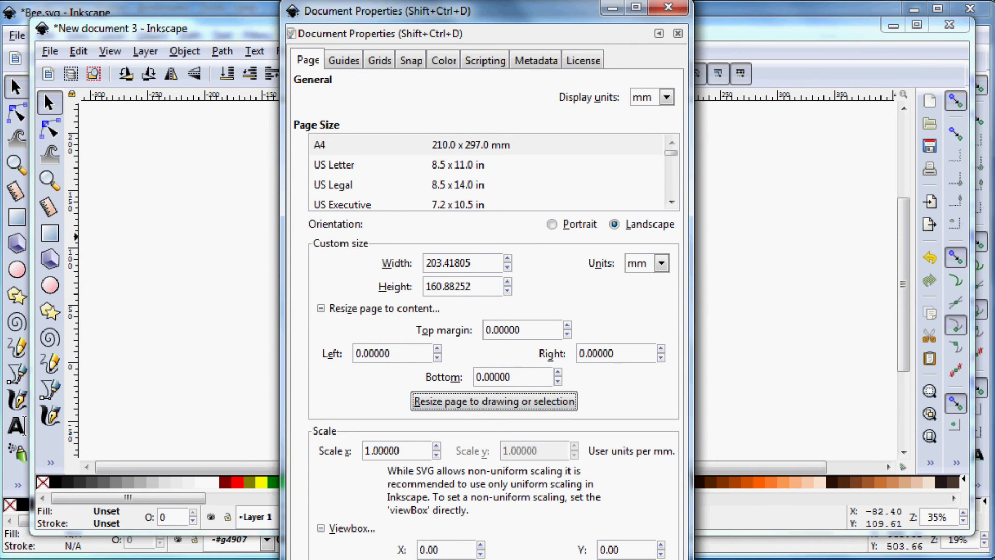
left_click(669, 7)
key("5")
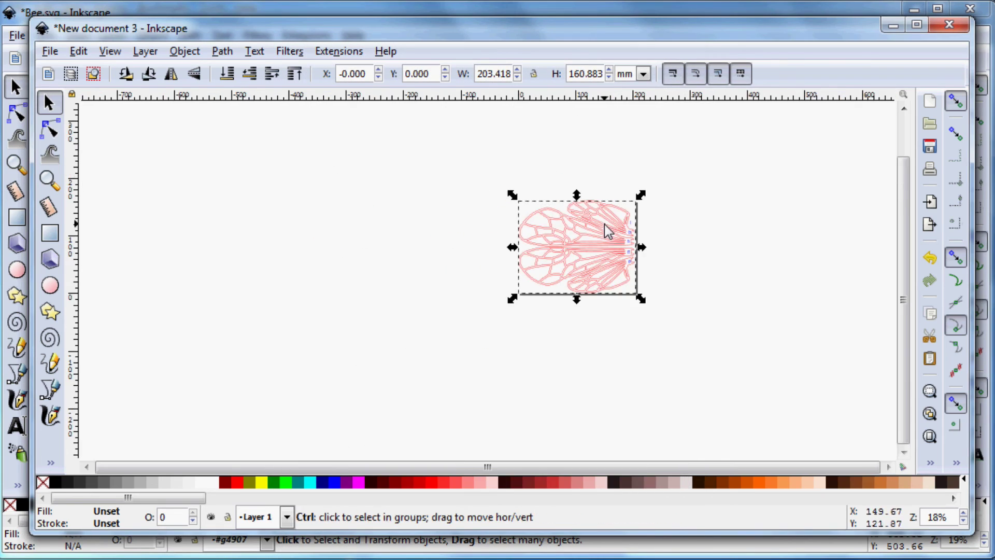
left_click(706, 271)
scroll(707, 271, "up", 5)
scroll(707, 271, "down", 7)
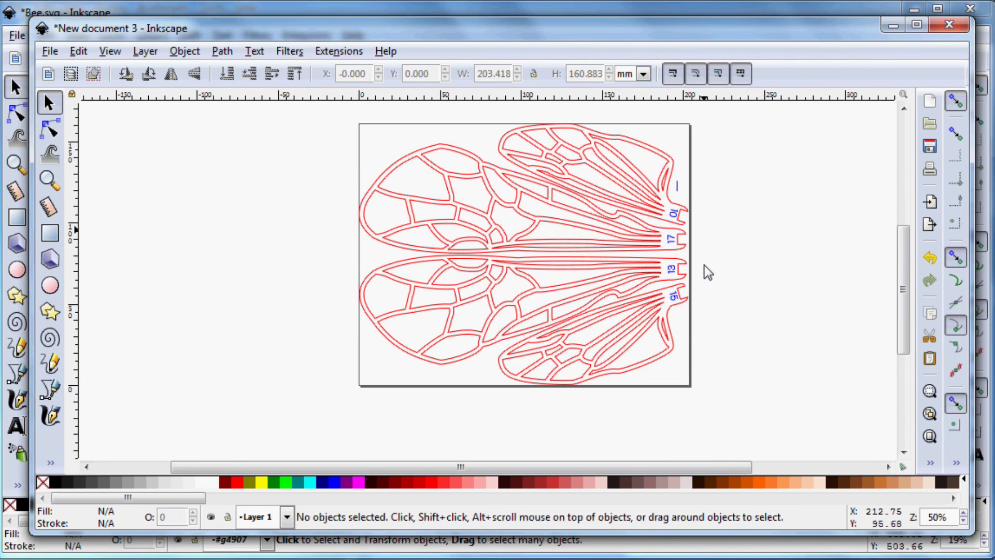
- Save the wing document as bee1.svg
left_click(50, 52)
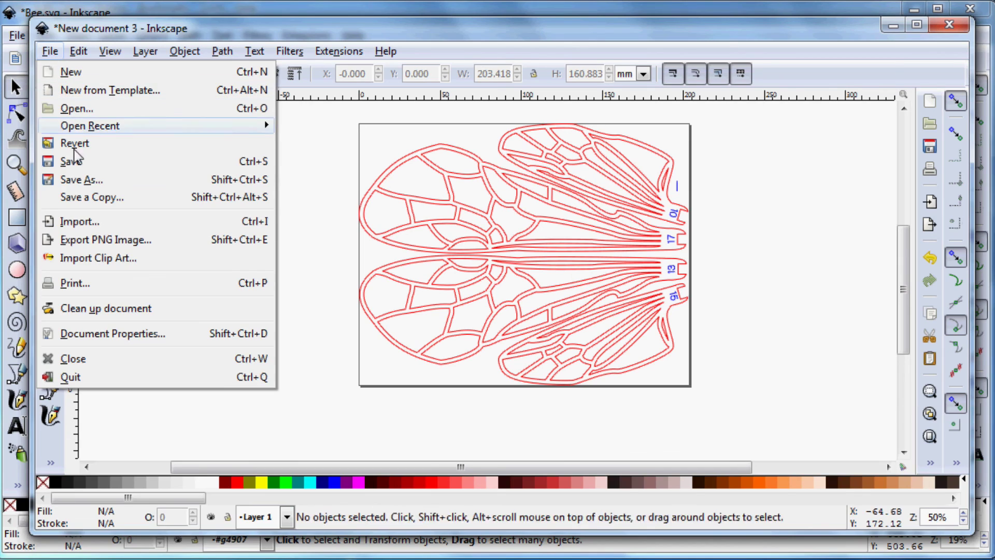
left_click(89, 180)
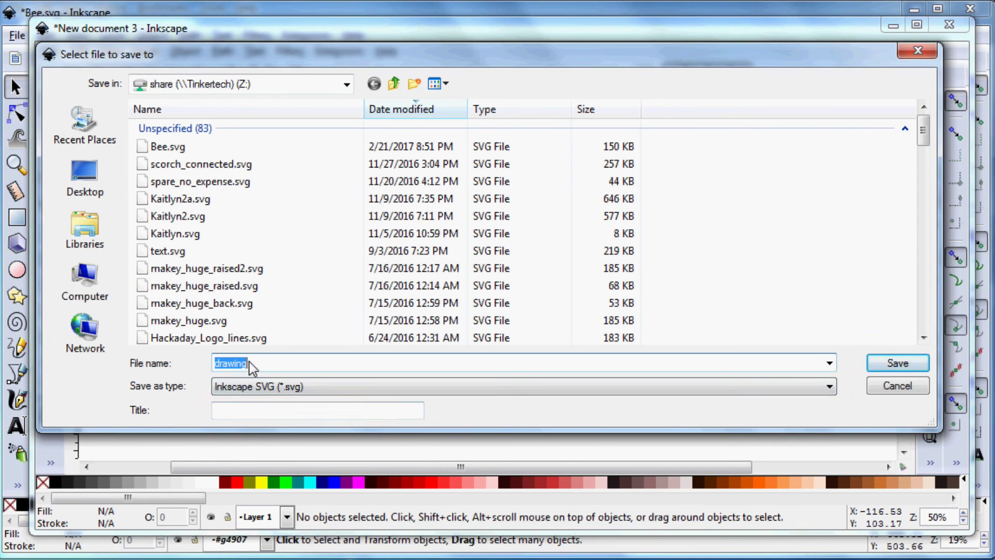
type("bwee")
key("BackSpace")
key("BackSpace")
key("BackSpace")
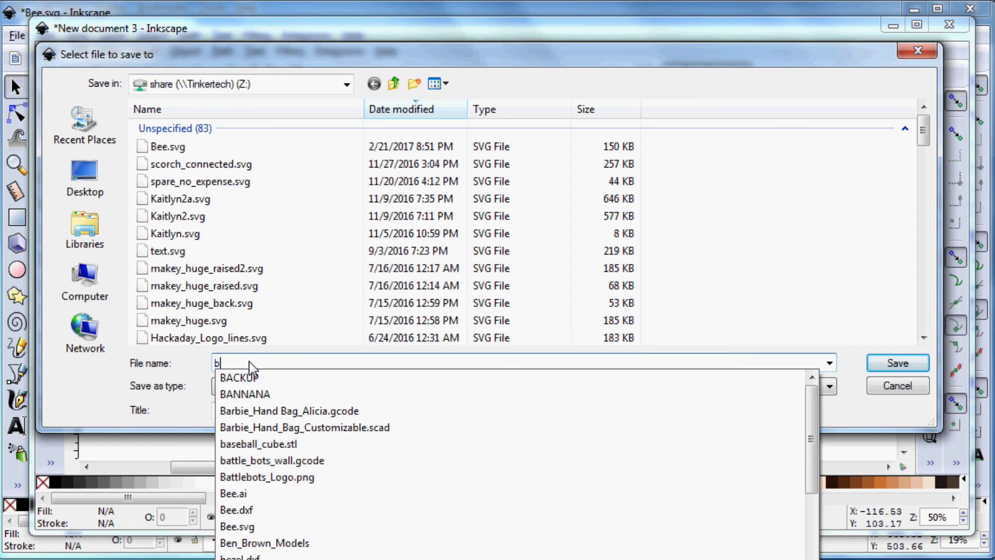
type("ee1")
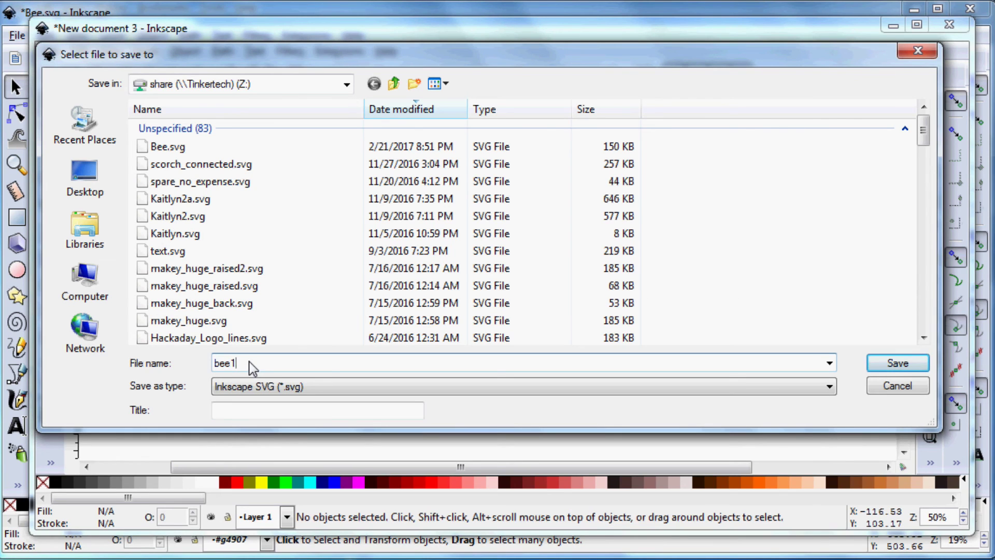
key("Return")
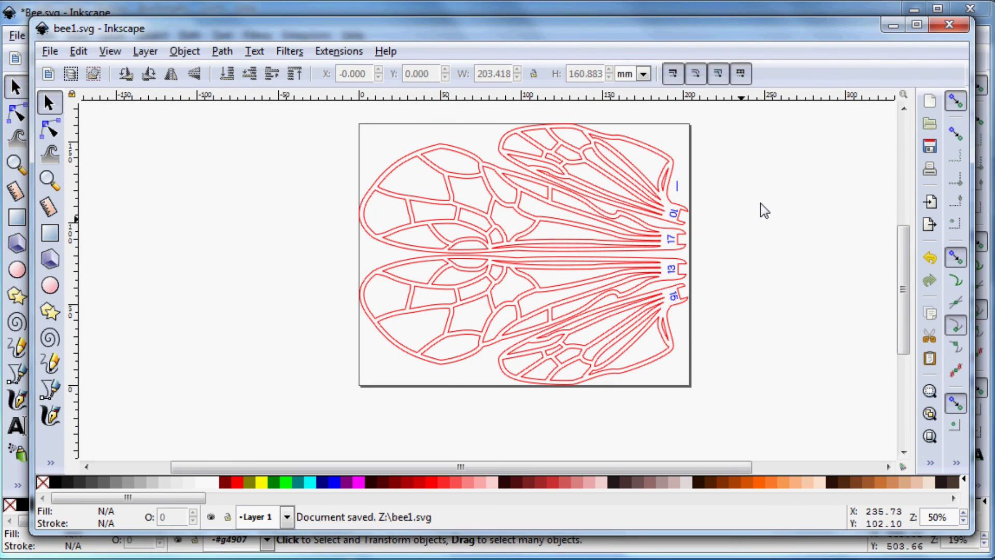
left_click(898, 23)
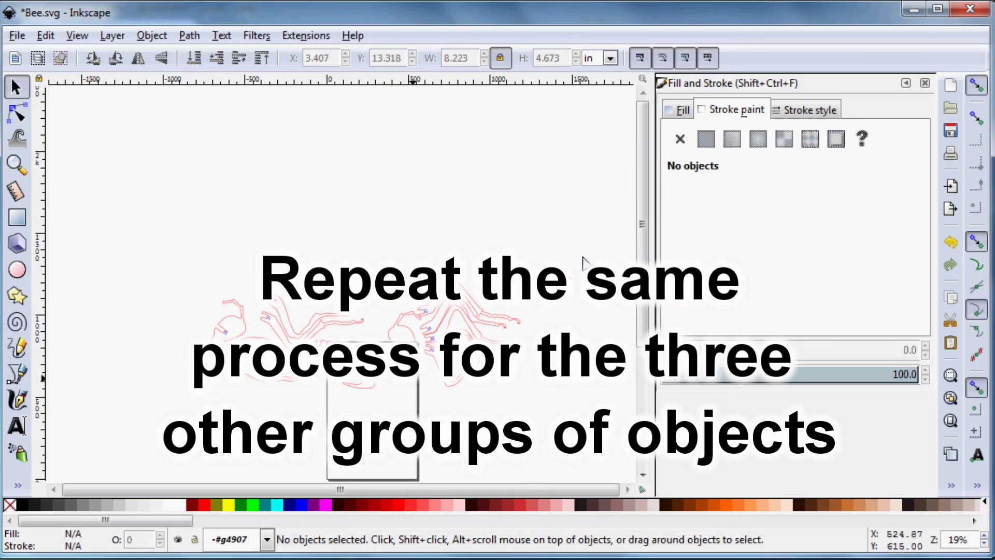
- Create and save the next clusters' documents likewise, ending with page-fitted Bee4.svg
left_click(16, 36)
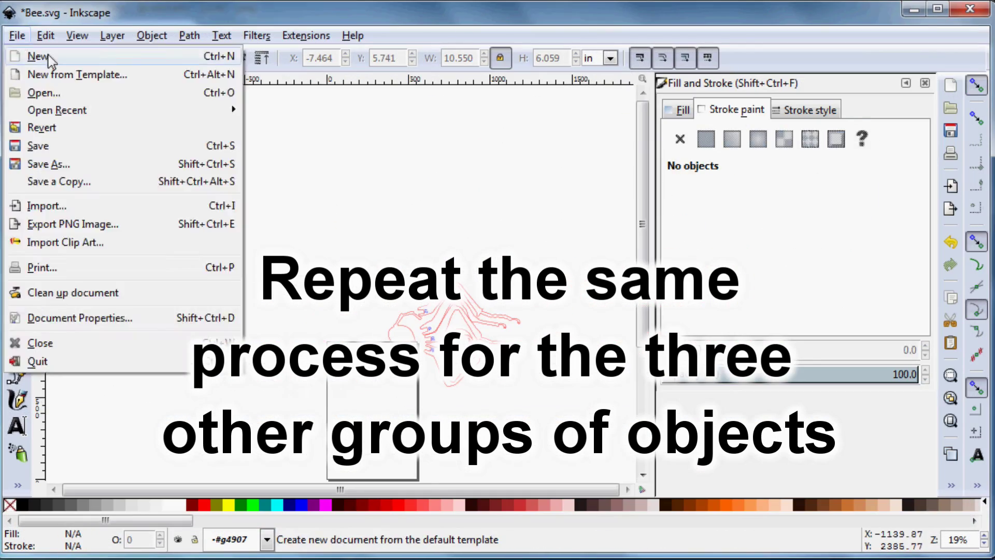
left_click(38, 53)
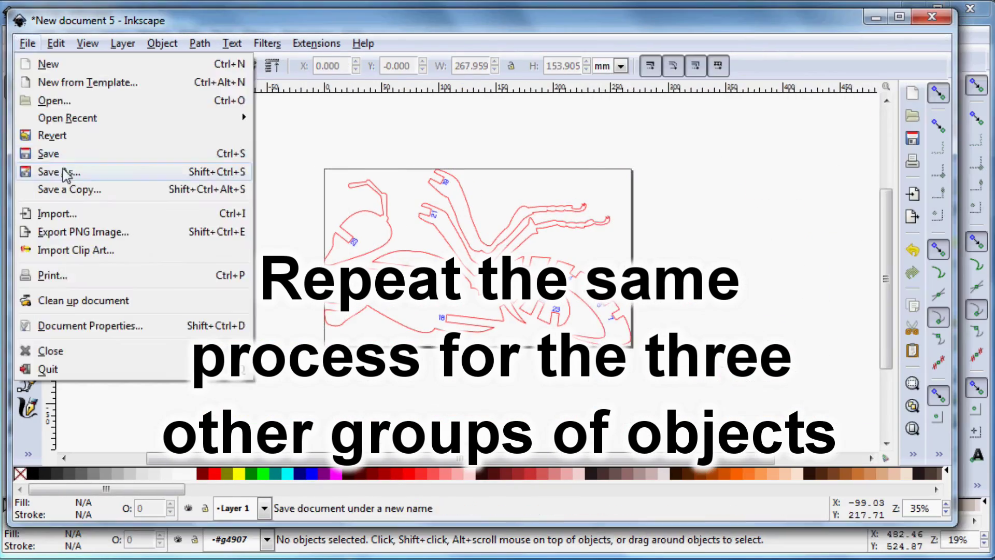
left_click(62, 170)
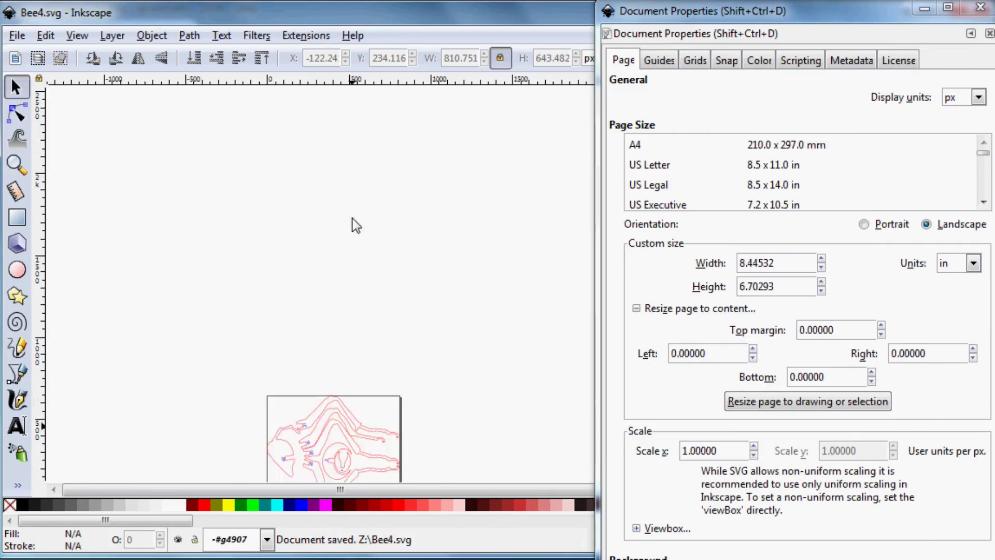
scroll(332, 353, "up", 2)
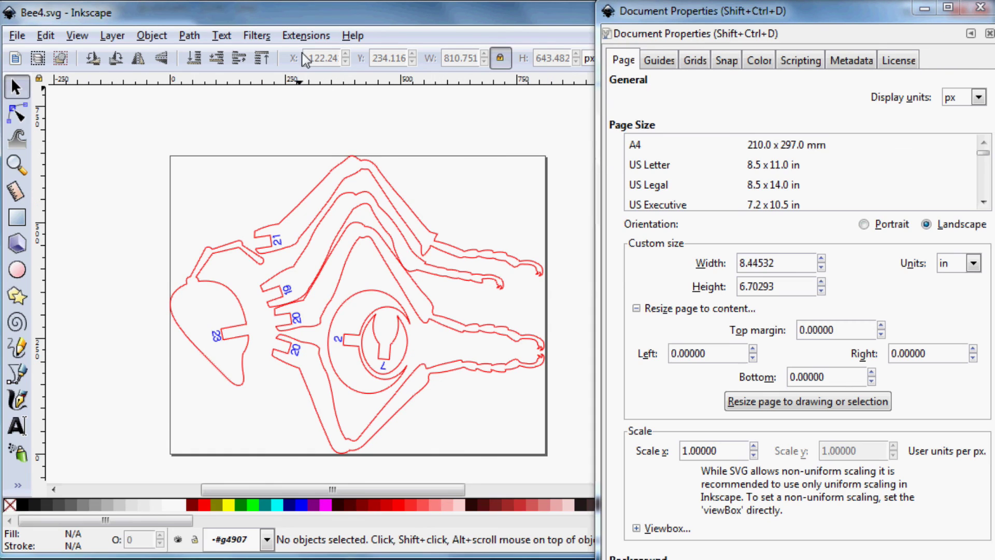
left_click(981, 6)
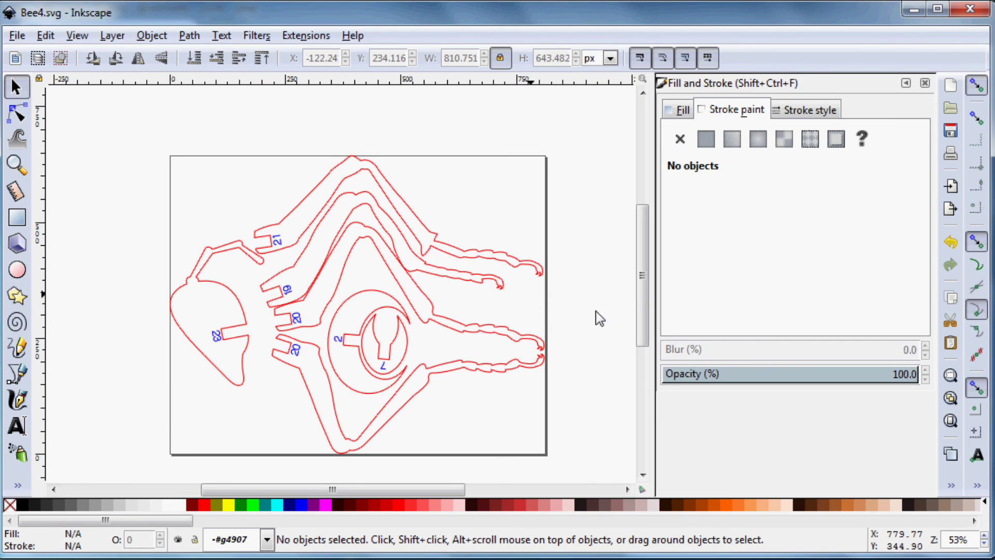